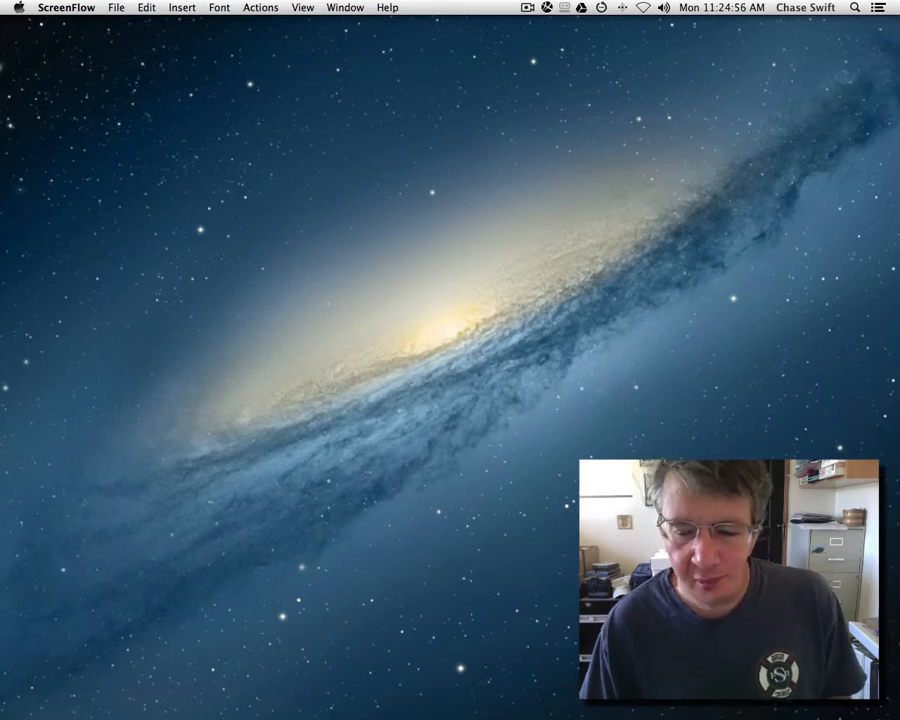
Step: Bring Firefox to the front, showing the GetResponse login page
{"action": "mouse_move", "coordinate": [727, 714]}
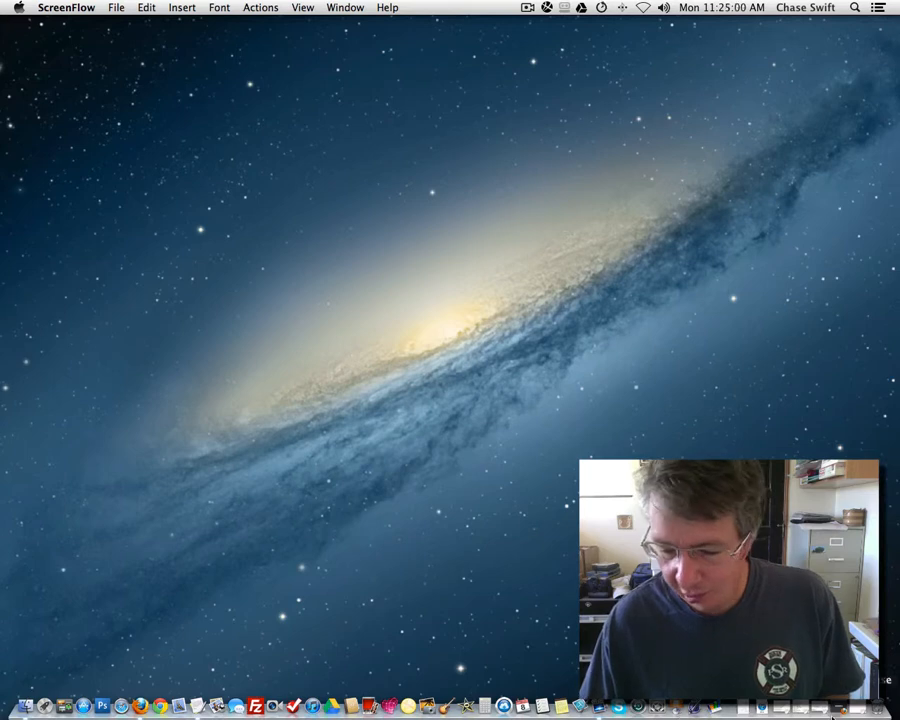
{"action": "left_click", "coordinate": [843, 711]}
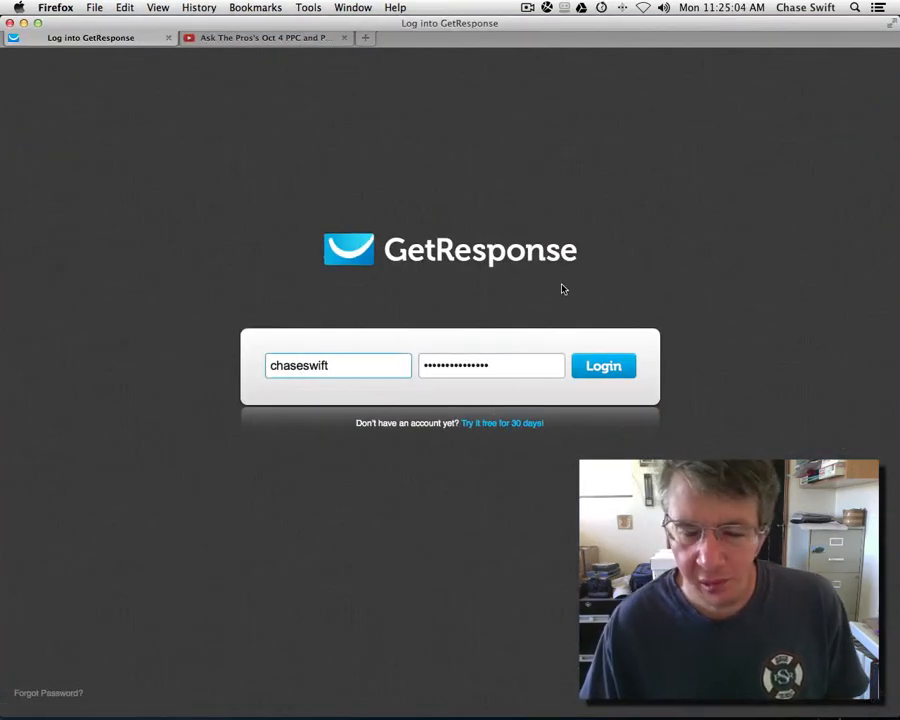
Step: Switch back and forth between the GetResponse login and YouTube video tabs
{"action": "left_click", "coordinate": [287, 40]}
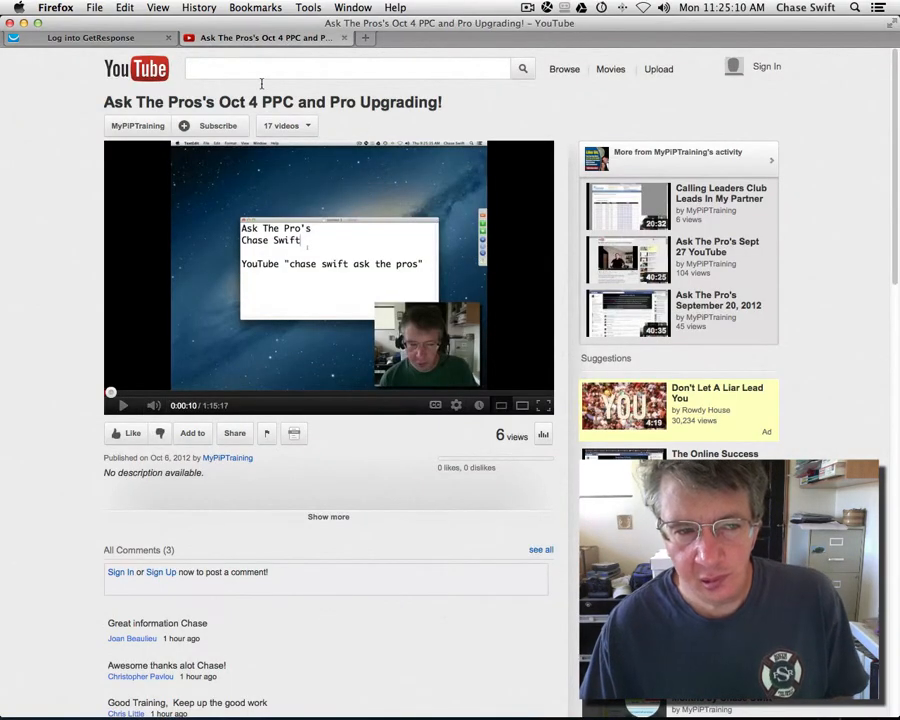
{"action": "left_click", "coordinate": [90, 37]}
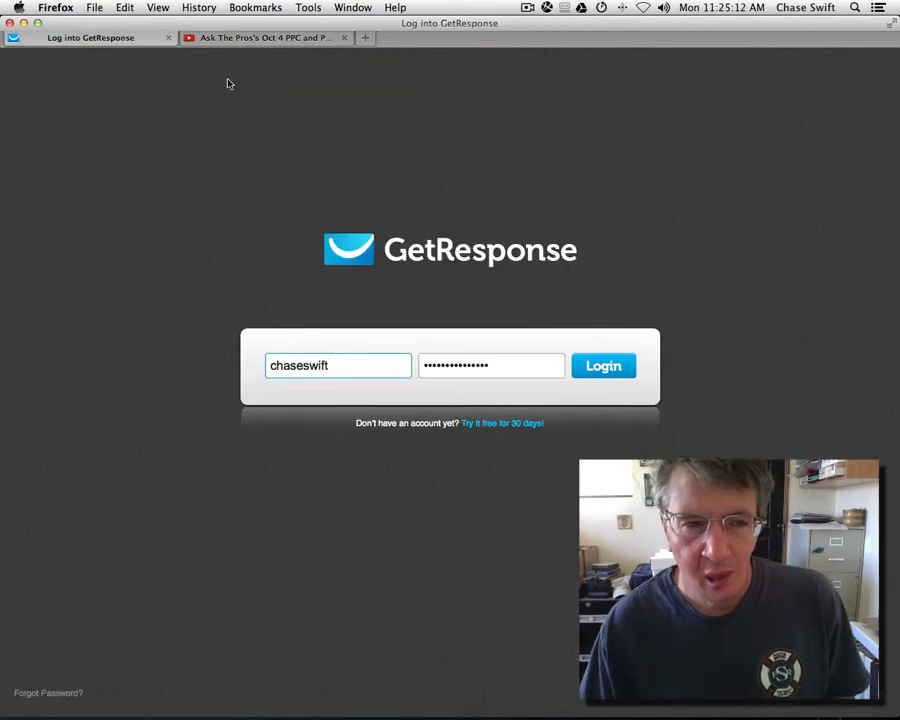
{"action": "left_click", "coordinate": [222, 41]}
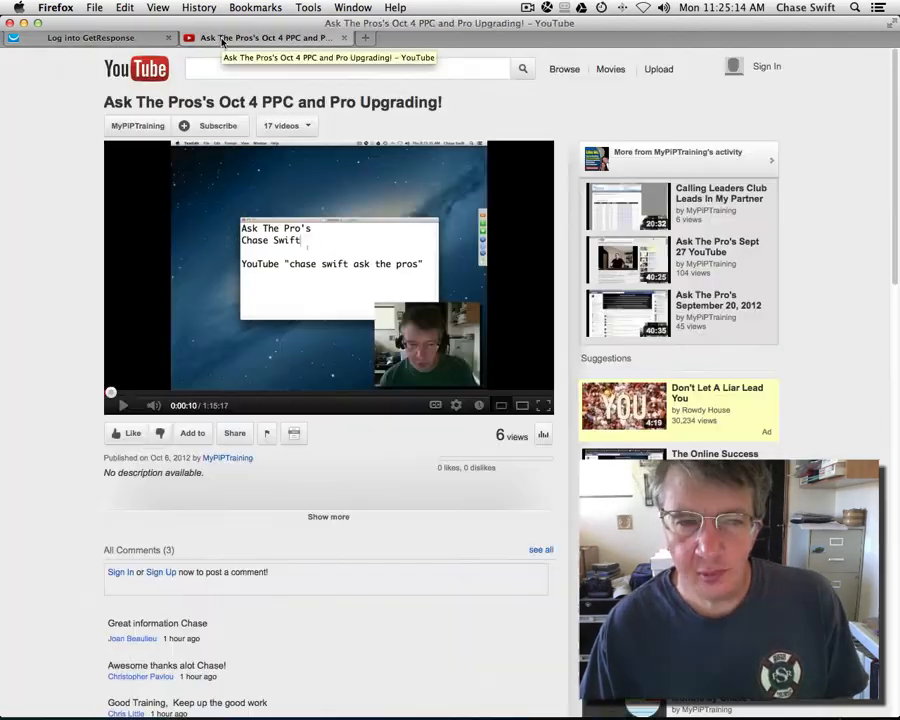
{"action": "left_click", "coordinate": [129, 38]}
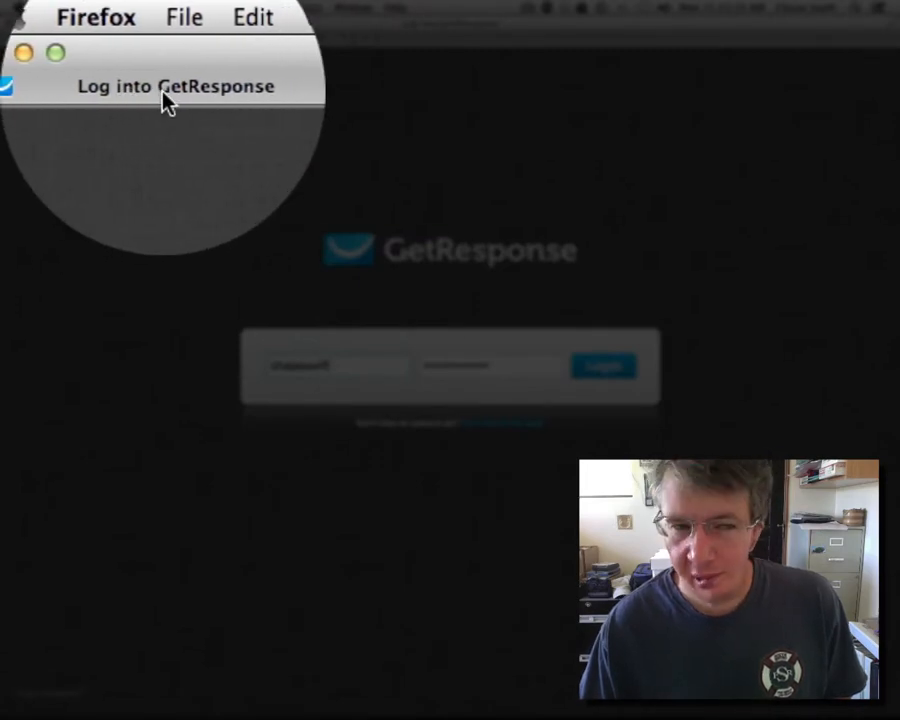
{"action": "left_click", "coordinate": [248, 92]}
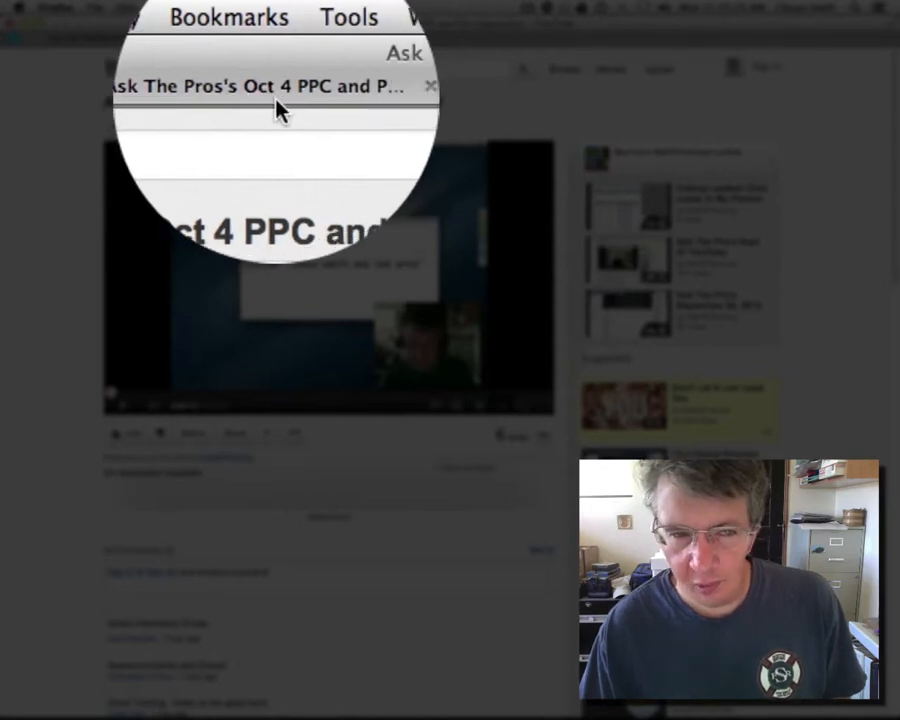
{"action": "left_click", "coordinate": [162, 90]}
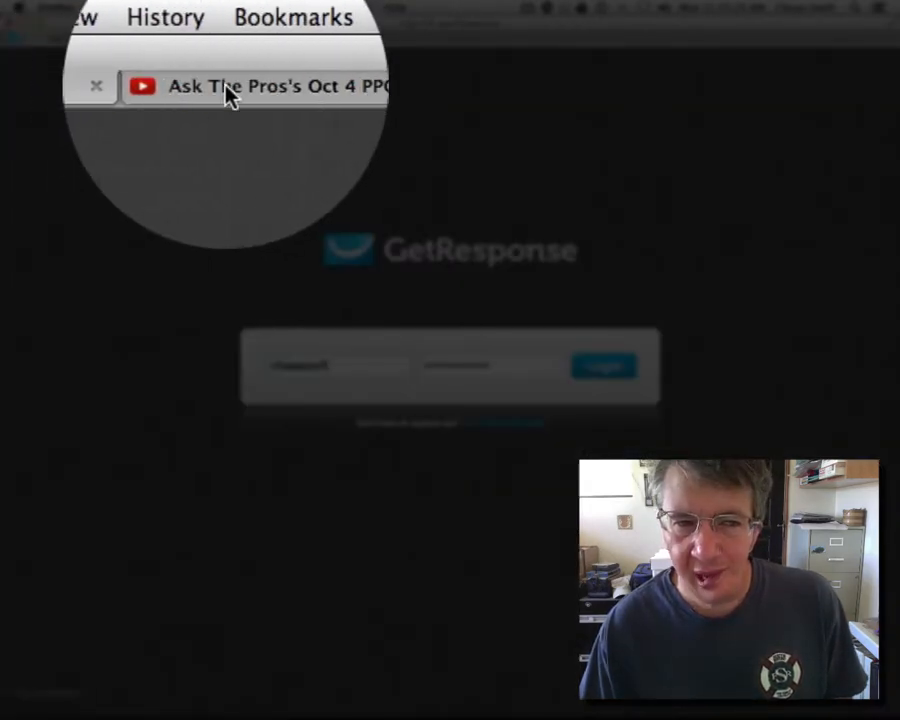
{"action": "left_click", "coordinate": [228, 40]}
{"action": "left_click", "coordinate": [145, 41]}
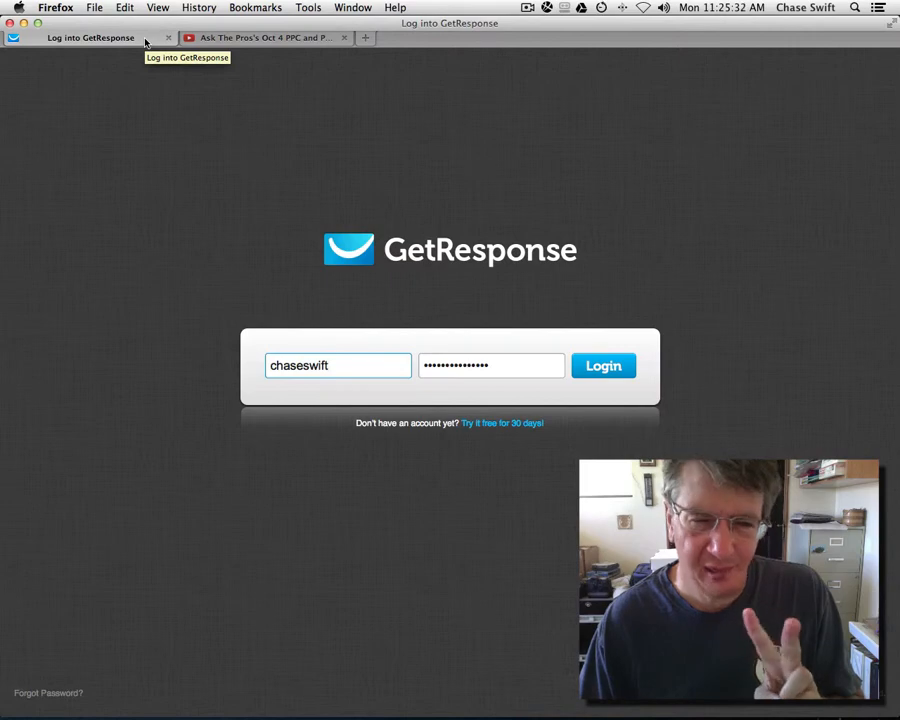
Step: Return to the YouTube video and open its Share panel to reveal the youtu.be link
{"action": "left_click", "coordinate": [203, 38]}
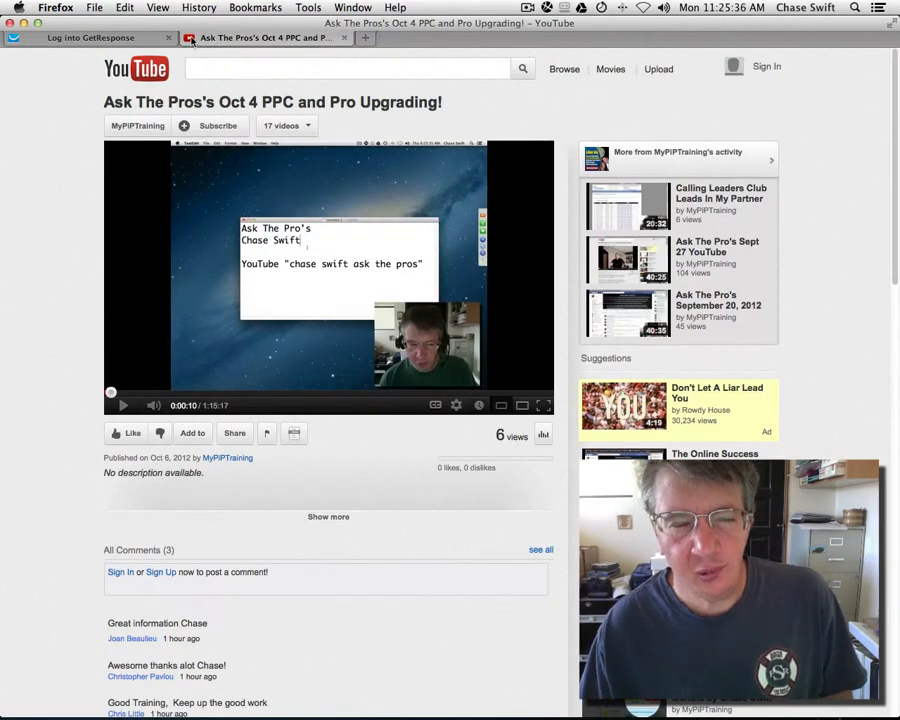
{"action": "left_click", "coordinate": [131, 38]}
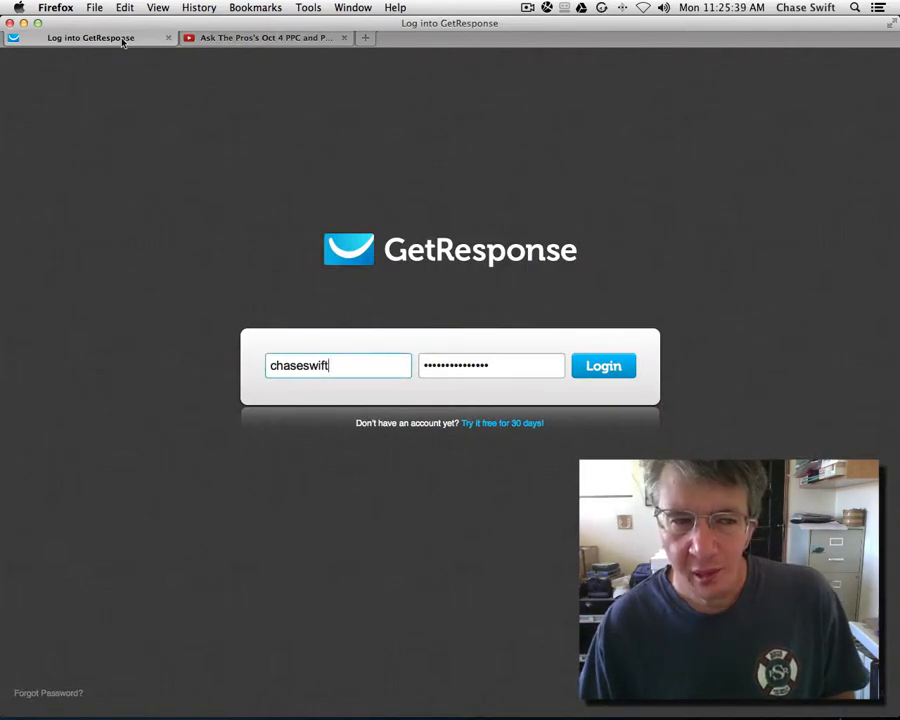
{"action": "left_click", "coordinate": [230, 39]}
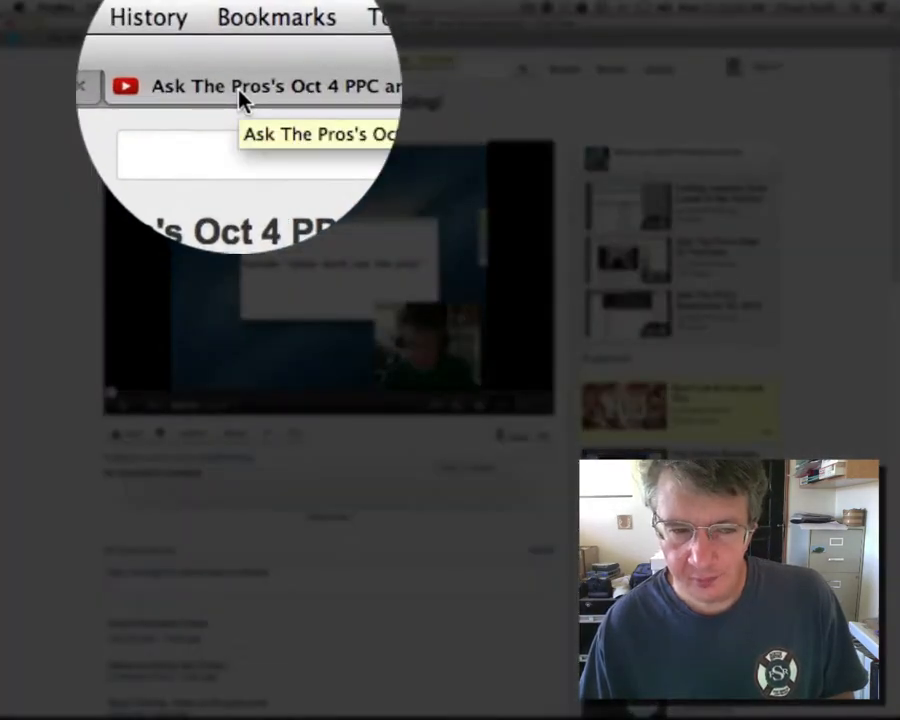
{"action": "left_click", "coordinate": [235, 436]}
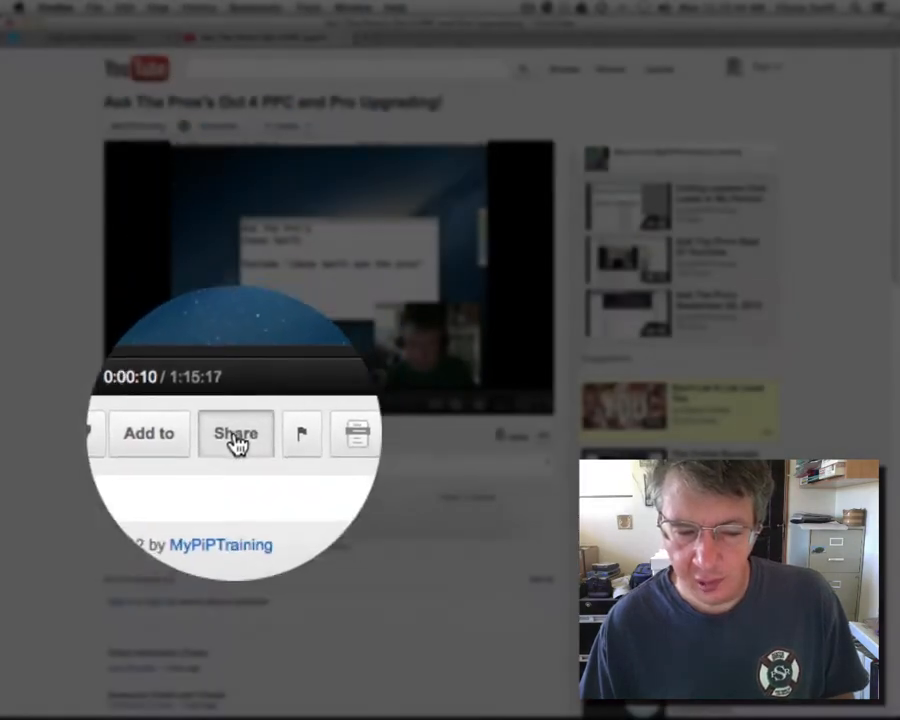
Step: Toggle several times between the GetResponse login and YouTube video tabs
{"action": "left_click", "coordinate": [116, 40]}
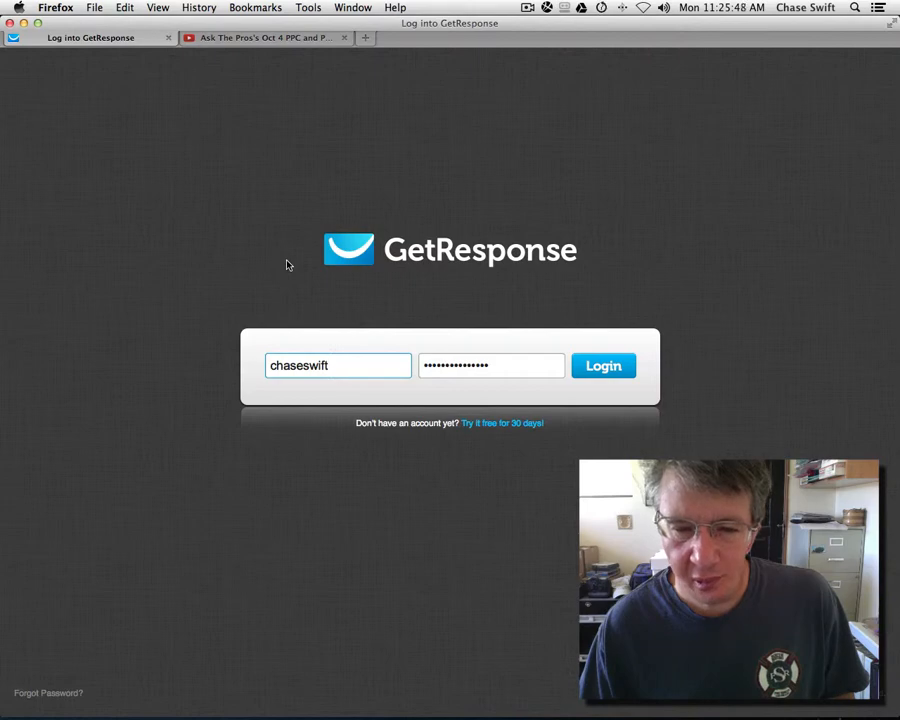
{"action": "left_click", "coordinate": [239, 40]}
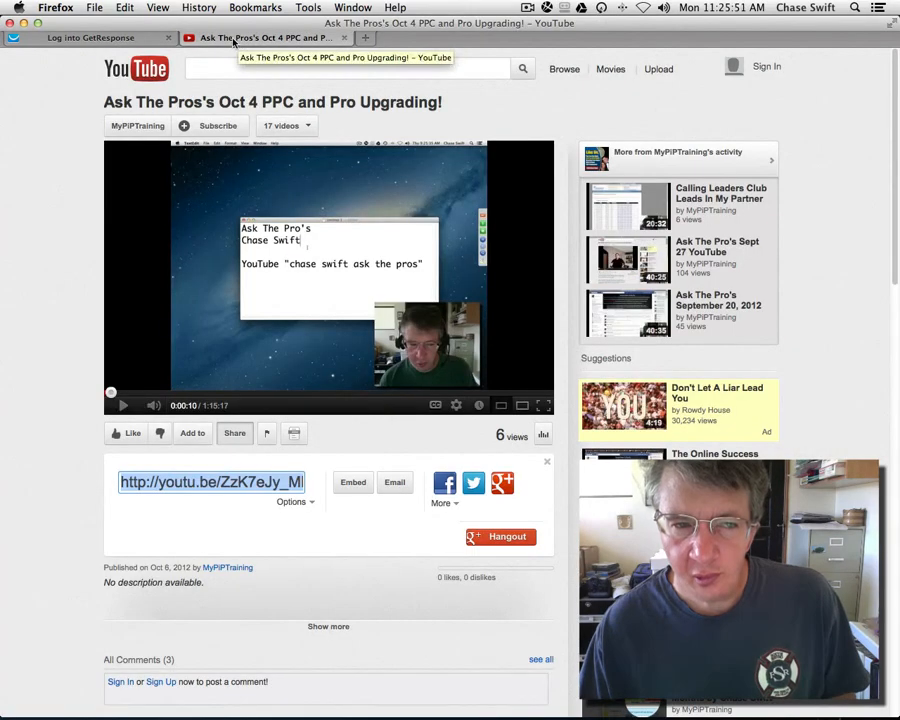
{"action": "left_click", "coordinate": [134, 40]}
{"action": "left_click", "coordinate": [195, 40]}
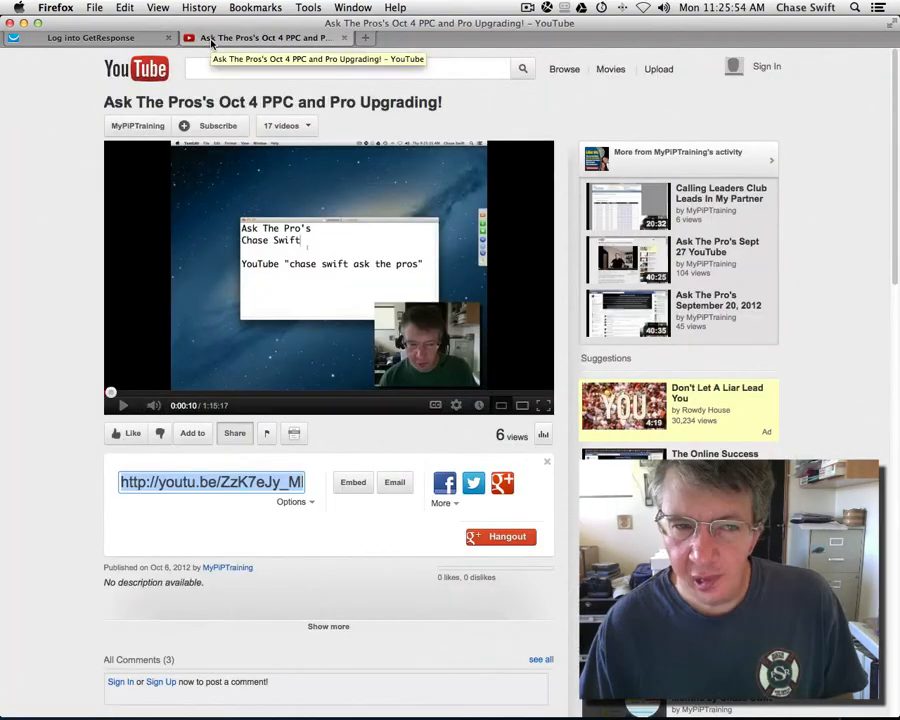
{"action": "left_click", "coordinate": [138, 40]}
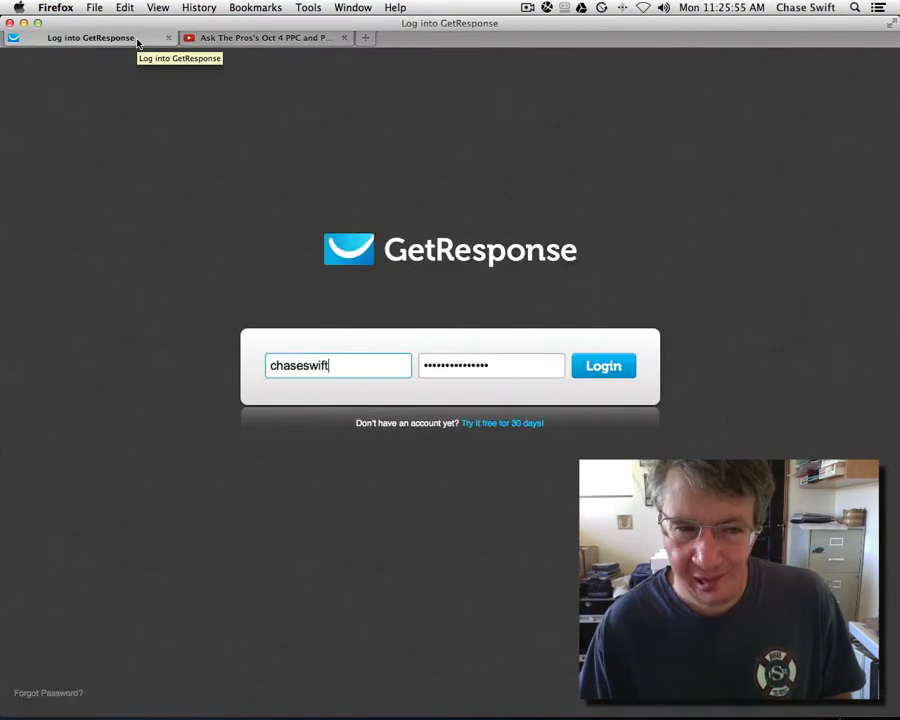
{"action": "left_click", "coordinate": [208, 40]}
{"action": "left_click", "coordinate": [145, 38]}
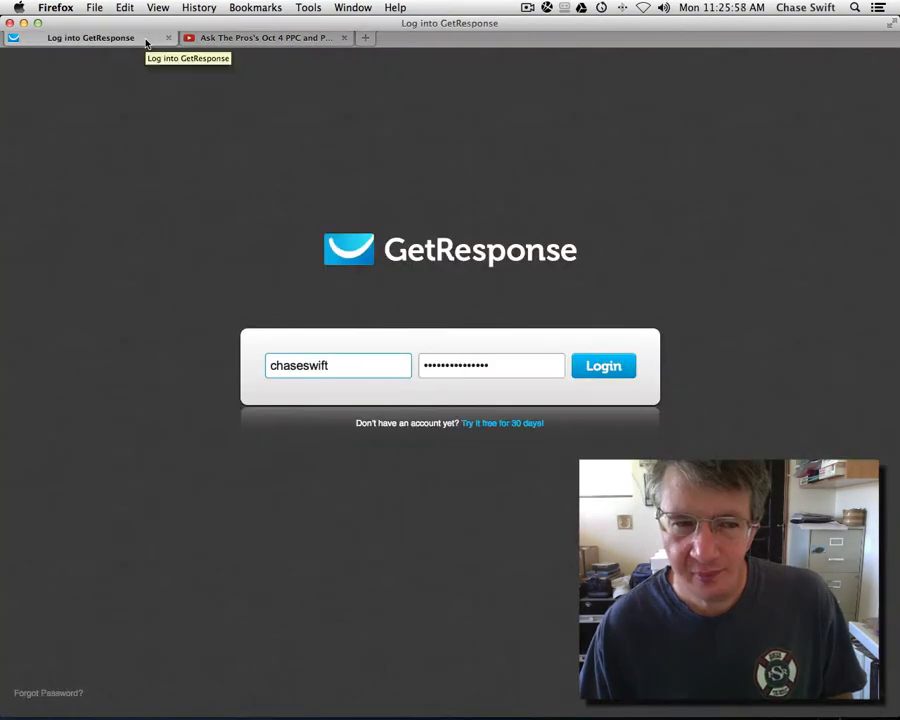
{"action": "left_click", "coordinate": [208, 40]}
{"action": "left_click", "coordinate": [148, 39]}
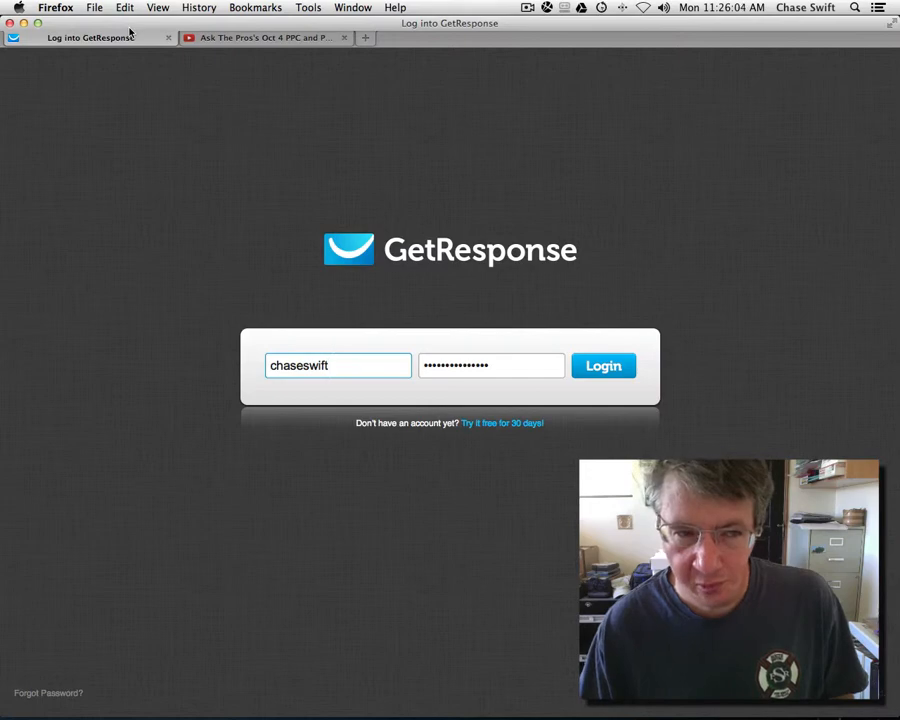
Step: Open a blank tab via File > New Tab, close it, and end on the GetResponse login
{"action": "left_click", "coordinate": [95, 8]}
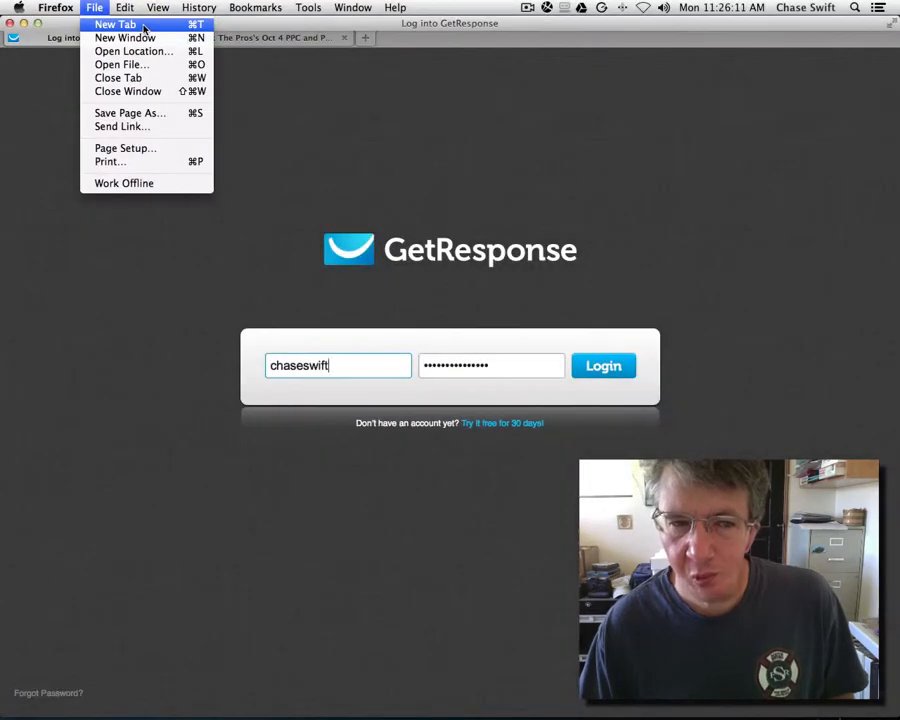
{"action": "left_click", "coordinate": [144, 26]}
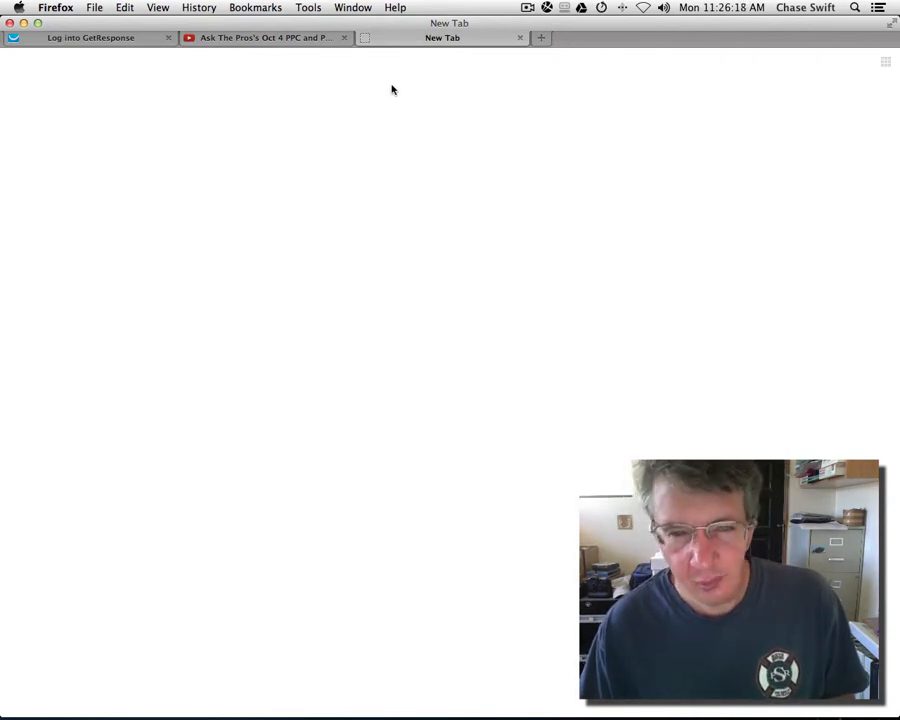
{"action": "left_click", "coordinate": [520, 38]}
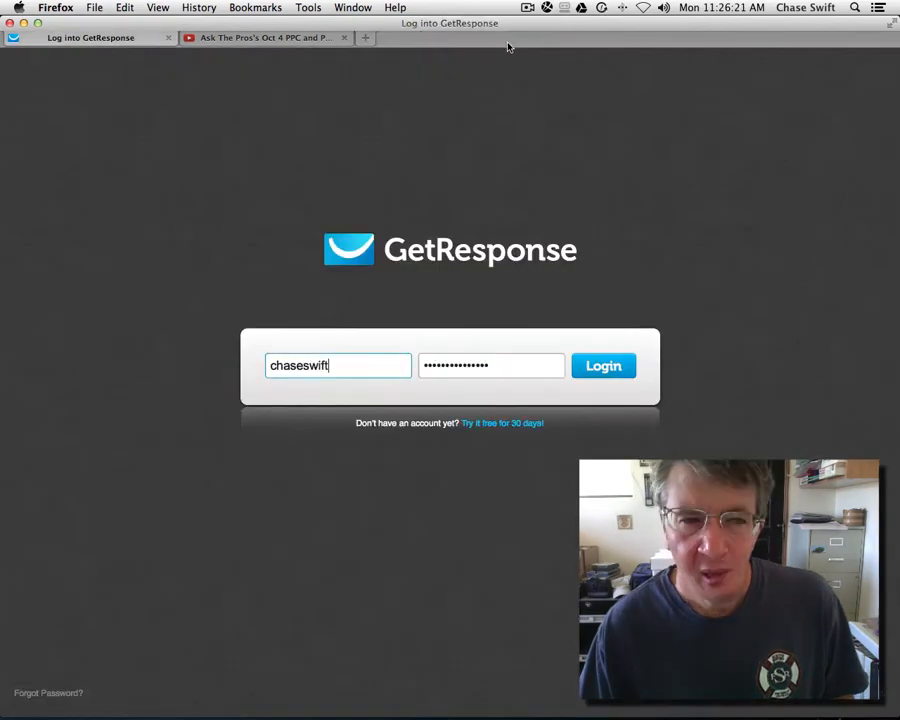
{"action": "left_click", "coordinate": [237, 40]}
{"action": "left_click", "coordinate": [105, 40]}
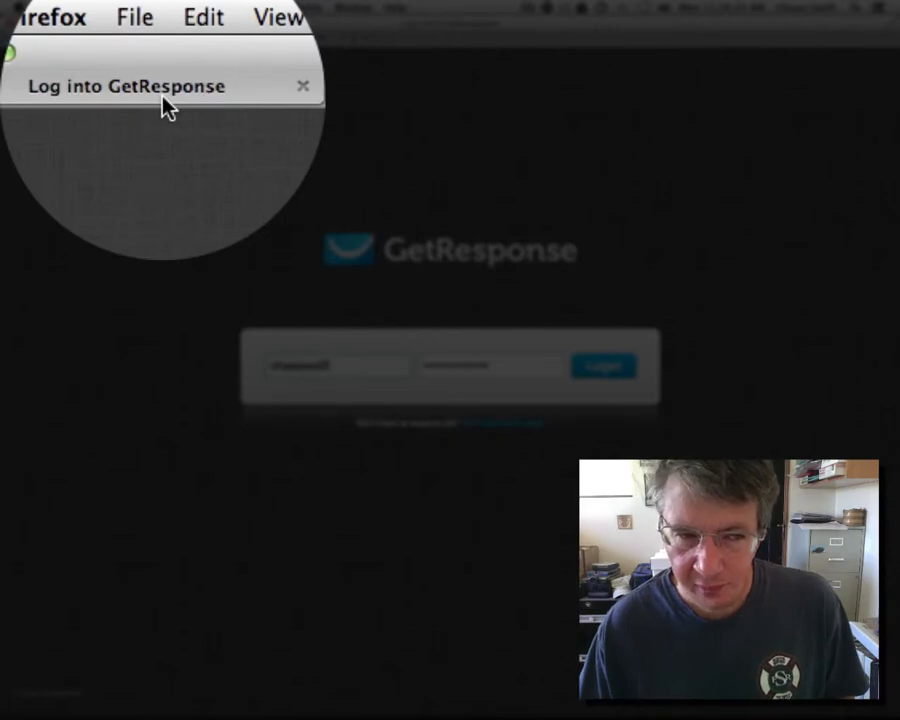
{"action": "left_click", "coordinate": [259, 38]}
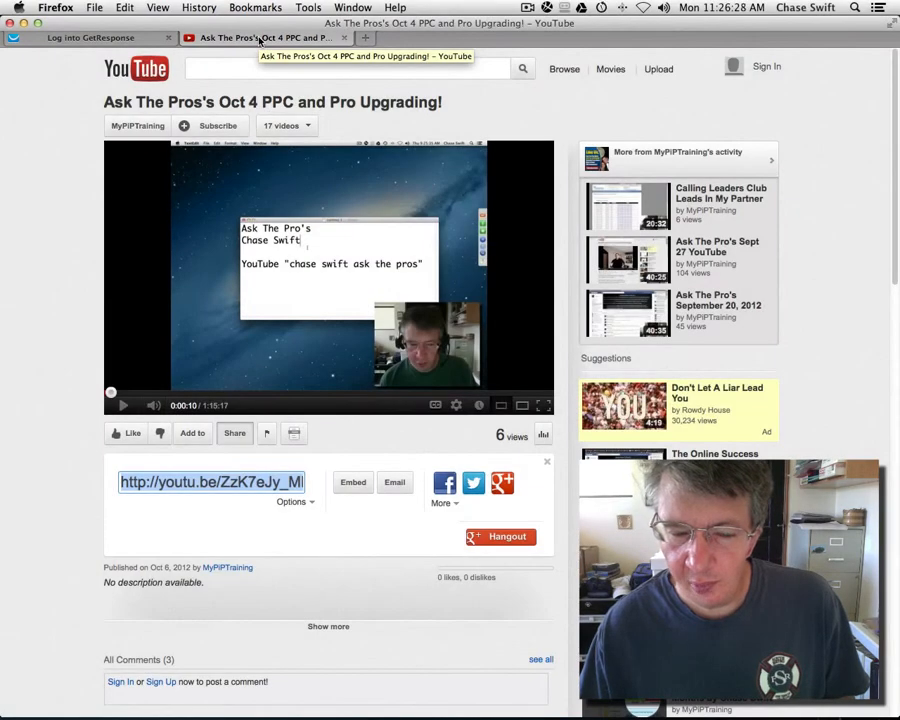
{"action": "left_click", "coordinate": [103, 35]}
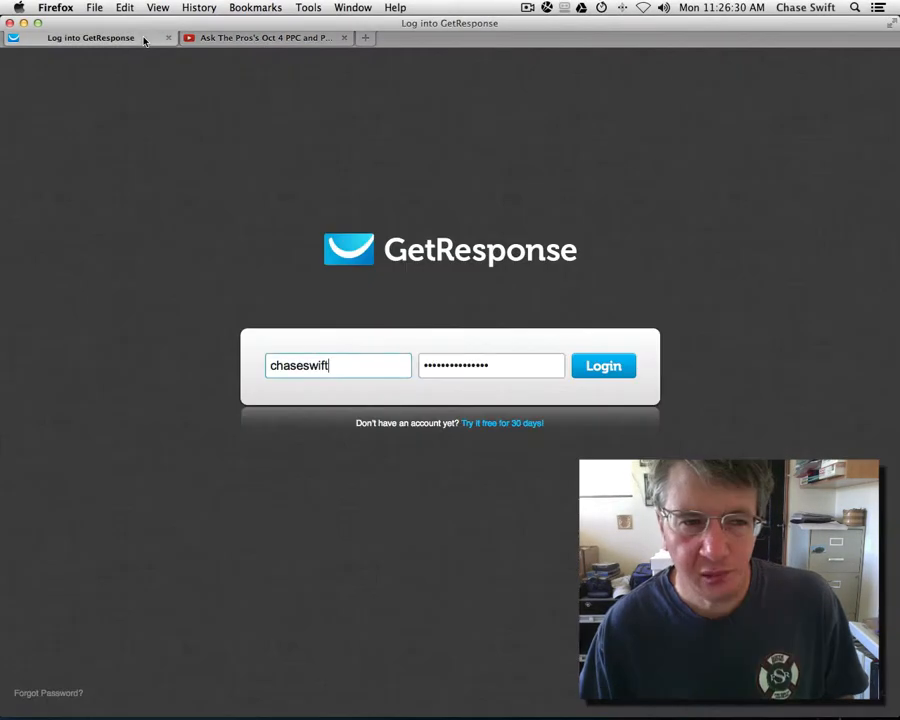
Step: Log in and go to Messages > My Follow-ups, listing the 19 follow-up messages
{"action": "left_click", "coordinate": [606, 367]}
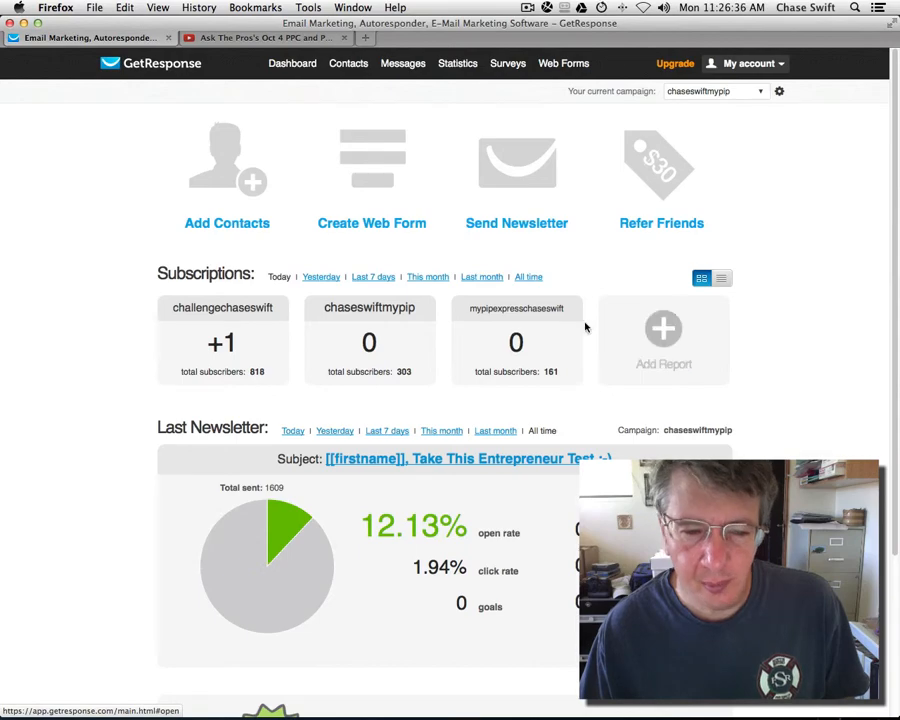
{"action": "mouse_move", "coordinate": [408, 72]}
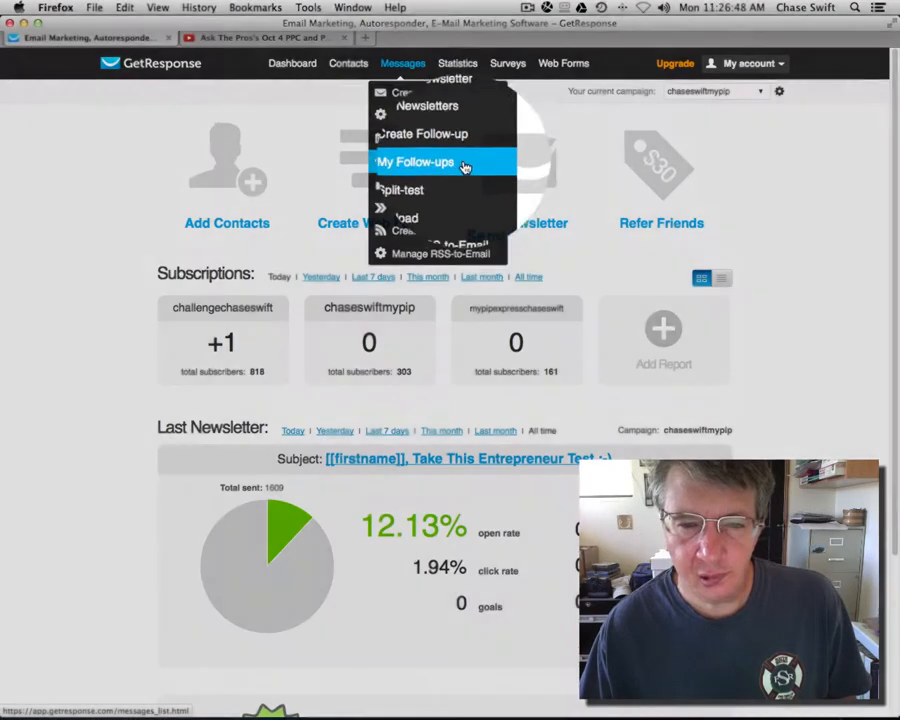
{"action": "left_click", "coordinate": [464, 163]}
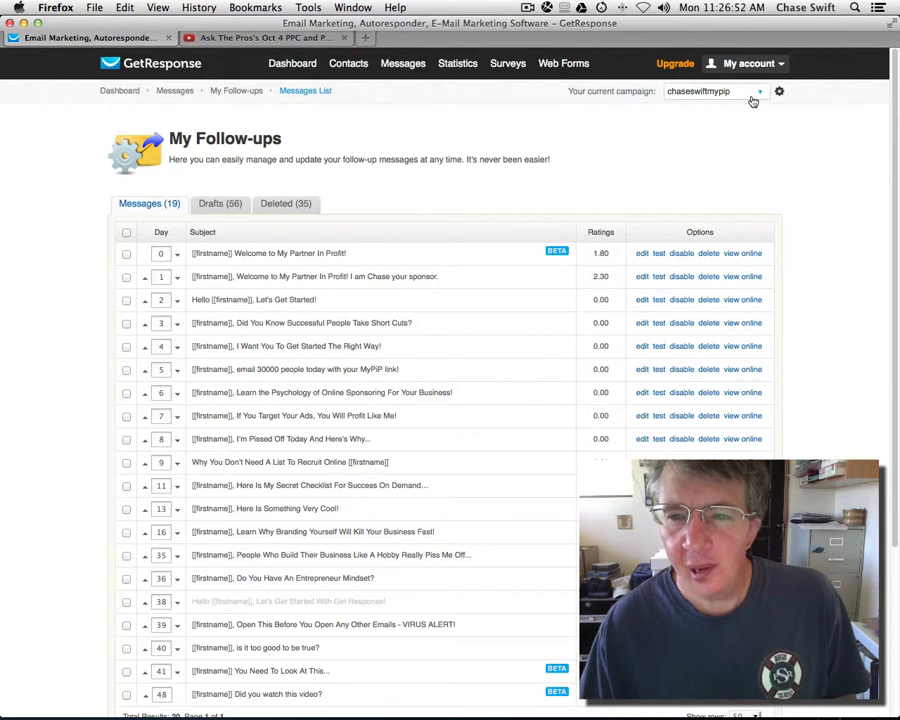
Step: Open the campaign selector and choose a campaign from the list
{"action": "left_click", "coordinate": [760, 93]}
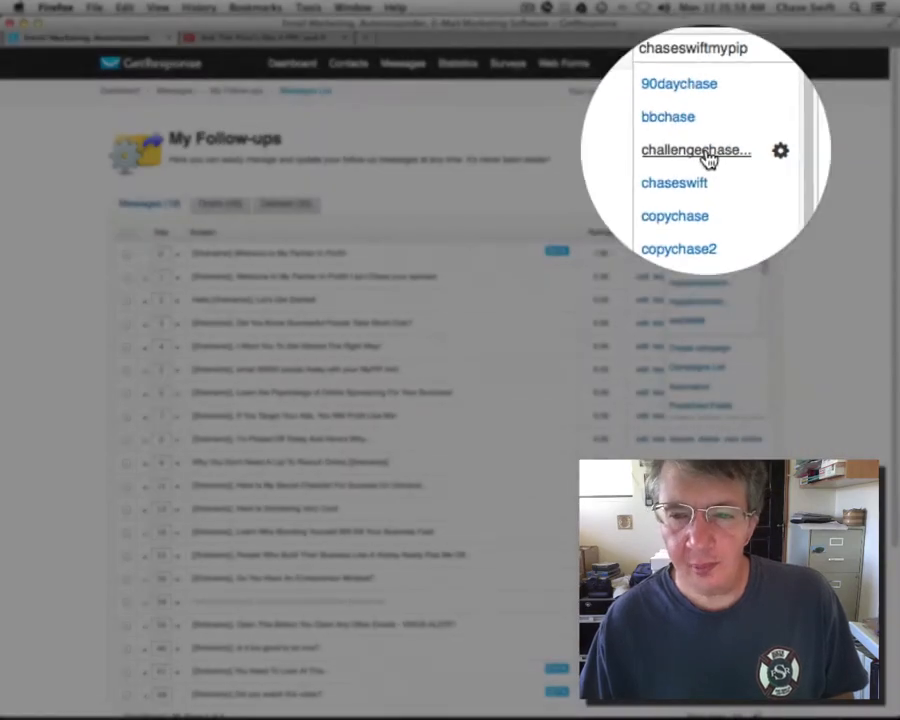
{"action": "left_click", "coordinate": [705, 152]}
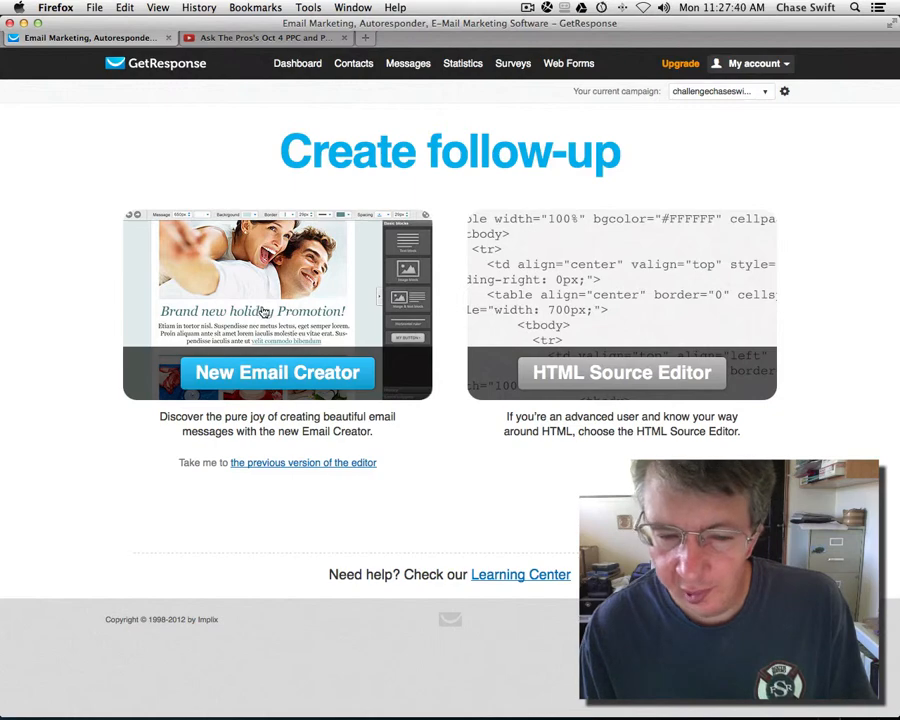
Step: Start a New Email Creator follow-up for day 25 named 'Follow-up'
{"action": "left_click", "coordinate": [277, 374]}
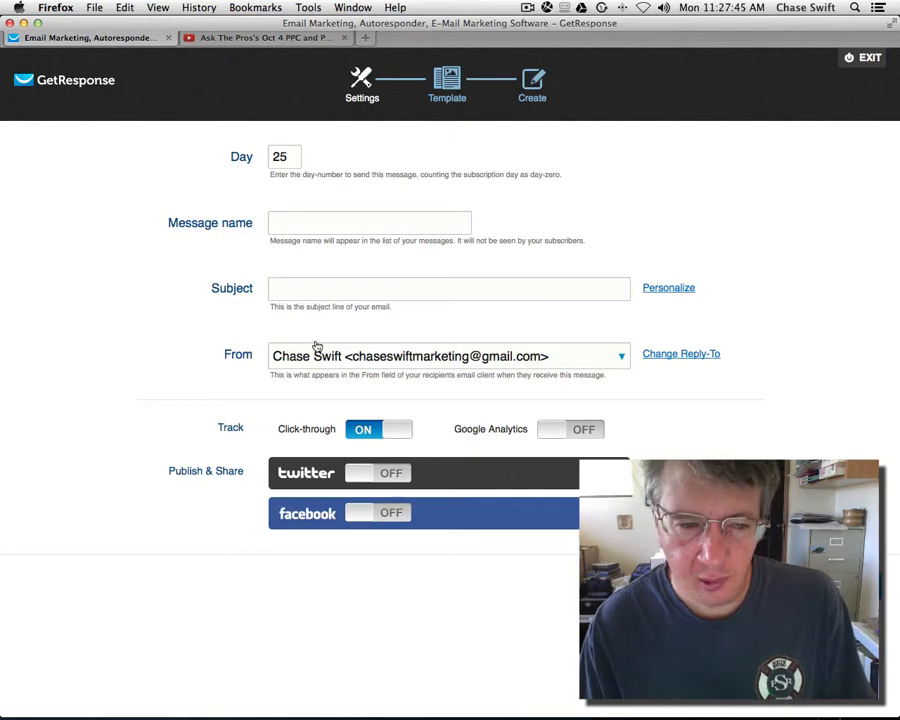
{"action": "left_click", "coordinate": [331, 224]}
{"action": "left_click", "coordinate": [331, 224]}
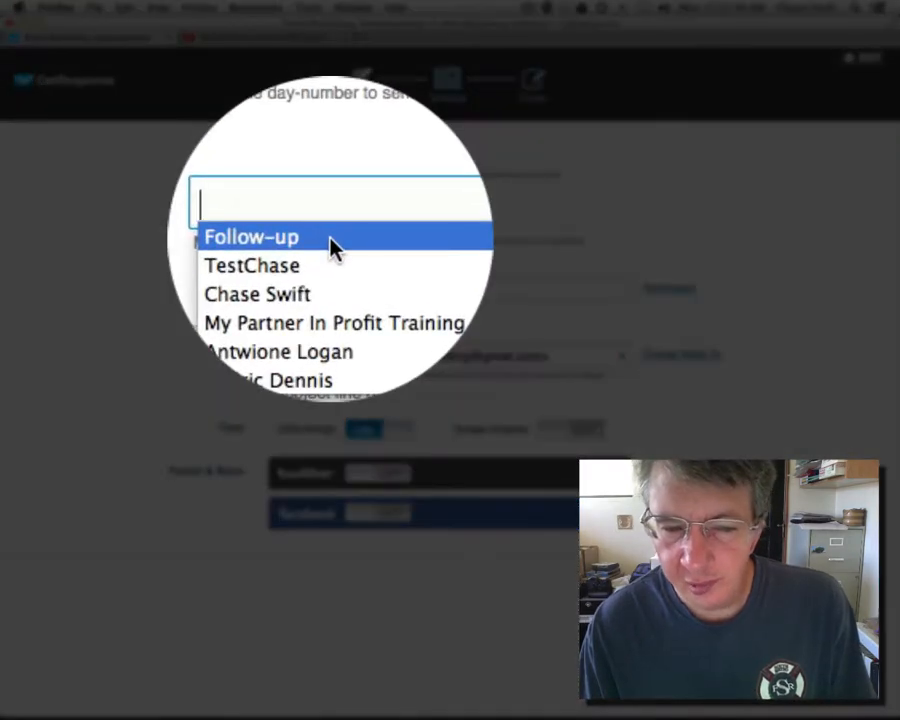
{"action": "left_click", "coordinate": [330, 243]}
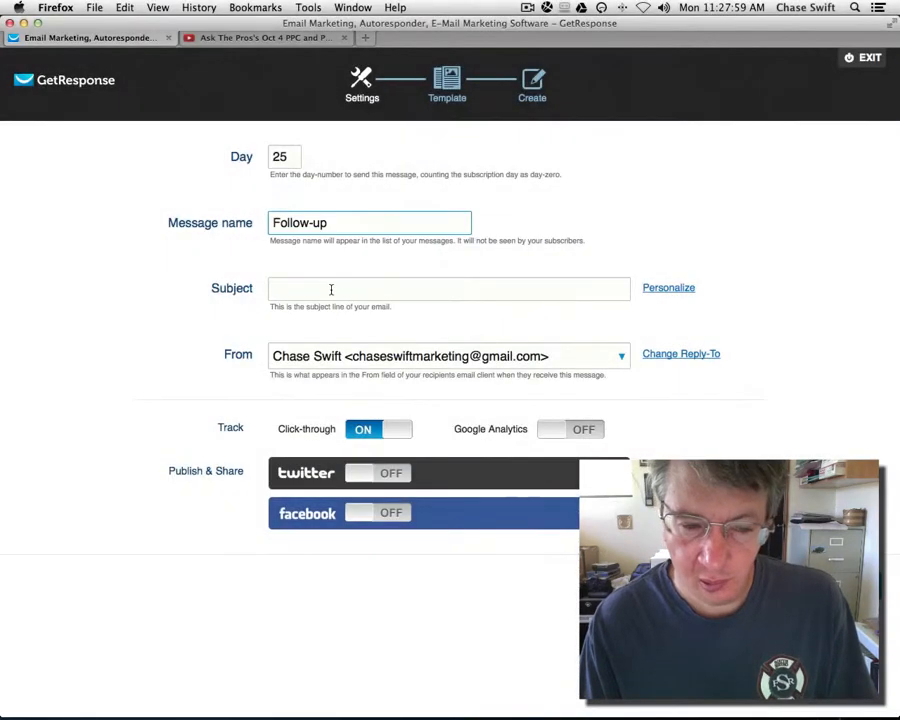
Step: Reuse an earlier subject line and delete its {FIRSTNAME} placeholder
{"action": "left_click", "coordinate": [325, 290]}
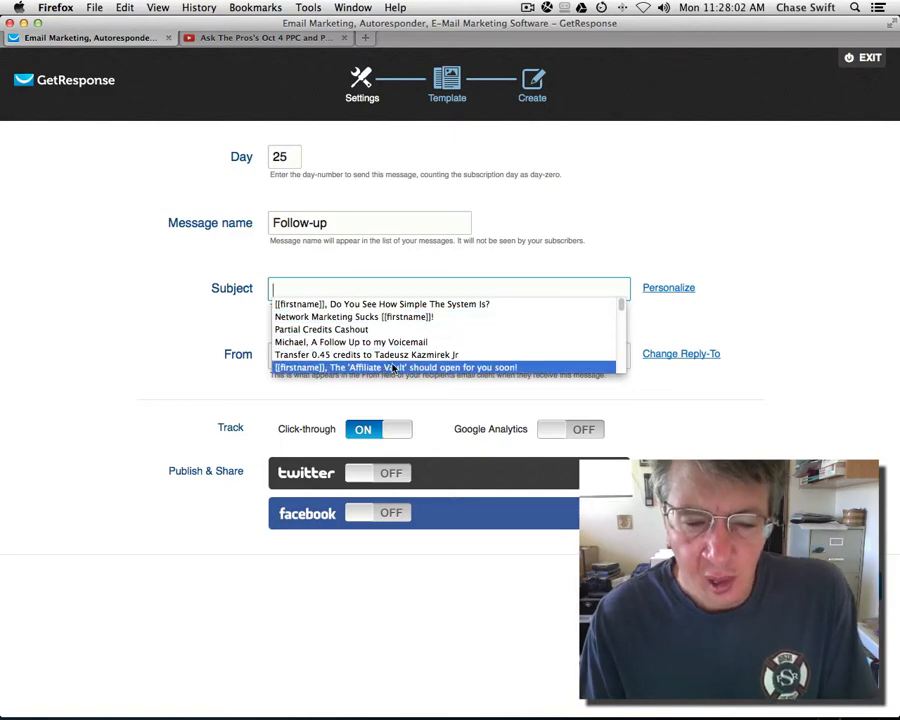
{"action": "scroll", "coordinate": [406, 310], "scroll_direction": "down", "scroll_amount": 10}
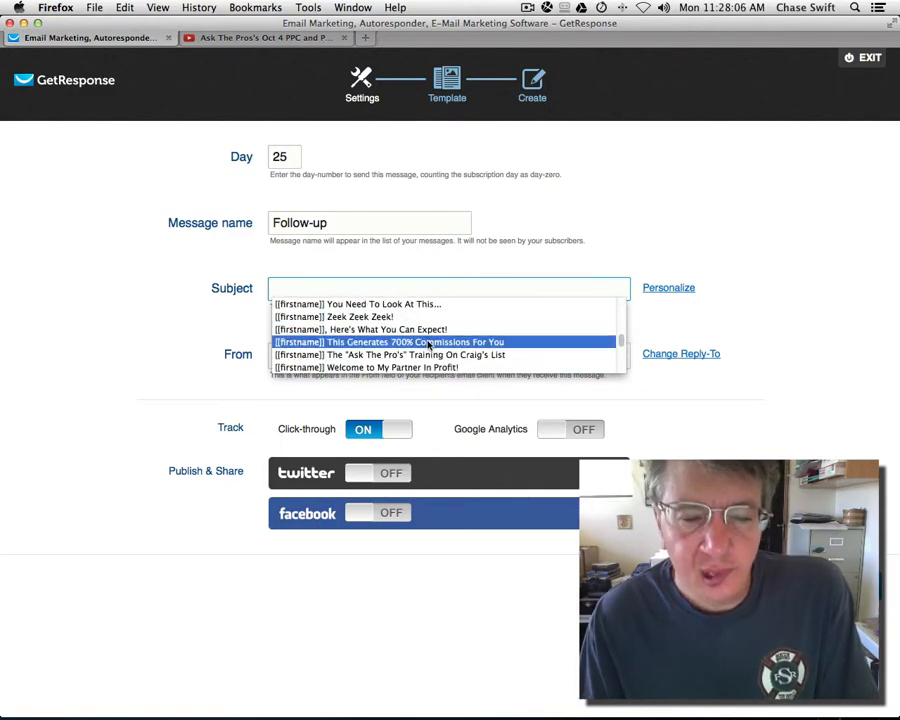
{"action": "scroll", "coordinate": [428, 347], "scroll_direction": "down", "scroll_amount": 5}
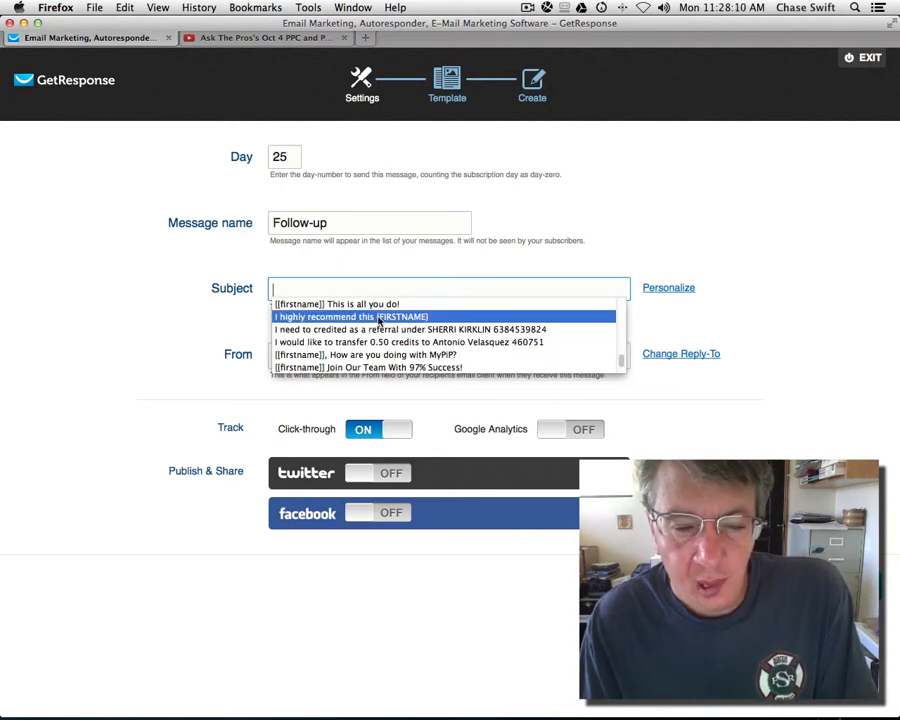
{"action": "left_click", "coordinate": [369, 317]}
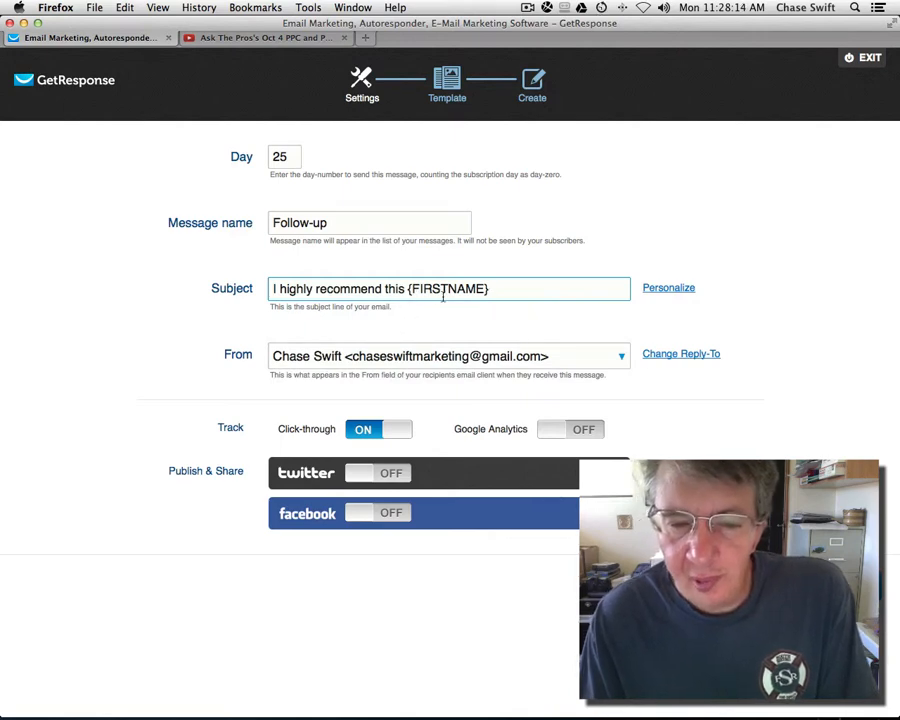
{"action": "left_click_drag", "start_coordinate": [498, 293], "coordinate": [404, 288]}
{"action": "left_click", "coordinate": [503, 291]}
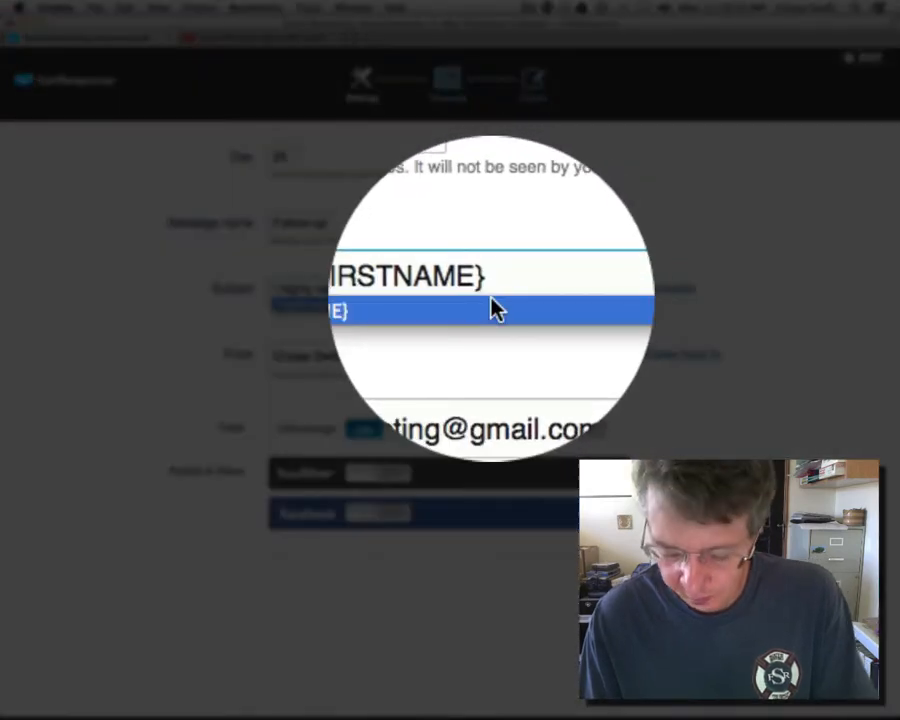
{"action": "key", "text": "BackSpace"}
{"action": "key", "text": "BackSpace"}
{"action": "key", "text": "BackSpace"}
{"action": "key", "text": "BackSpace"}
{"action": "key", "text": "BackSpace"}
{"action": "key", "text": "BackSpace"}
{"action": "key", "text": "BackSpace"}
{"action": "key", "text": "BackSpace"}
{"action": "key", "text": "BackSpace"}
{"action": "key", "text": "BackSpace"}
{"action": "key", "text": "BackSpace"}
{"action": "key", "text": "BackSpace"}
{"action": "key", "text": "BackSpace"}
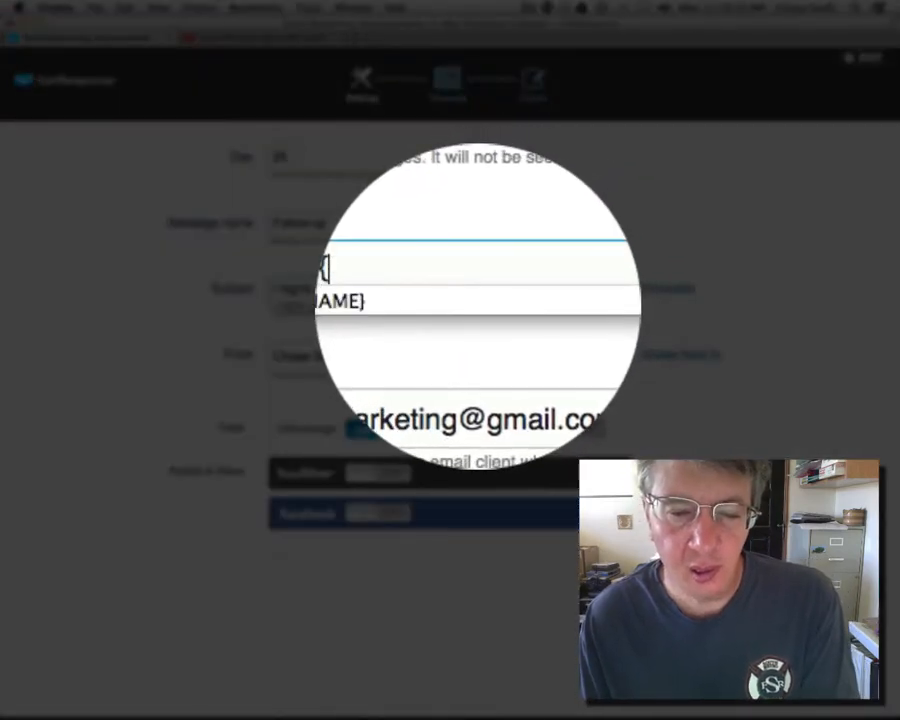
{"action": "type", "text": "s"}
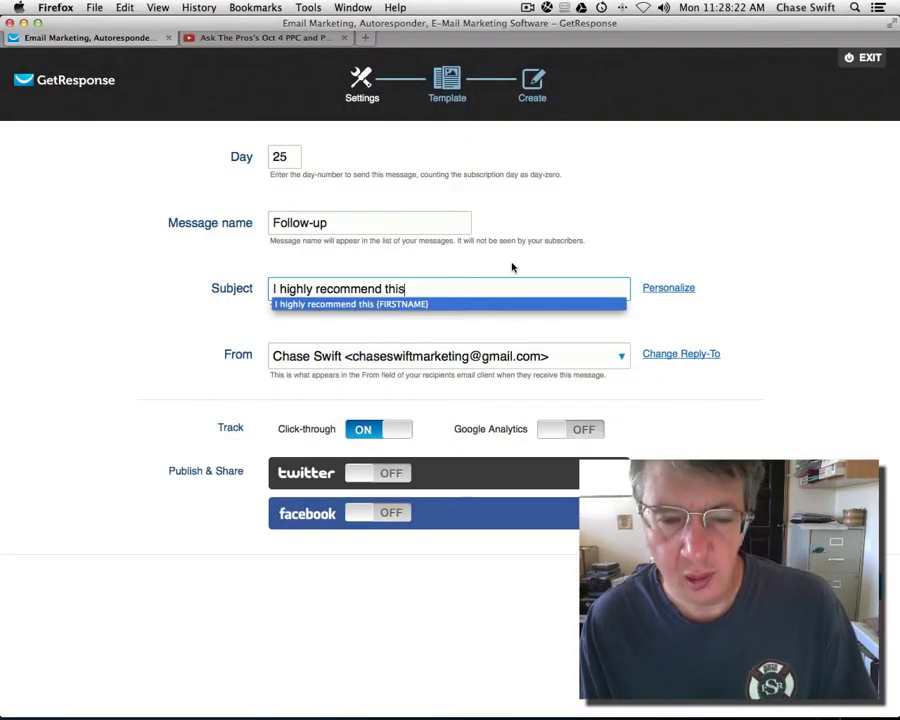
Step: Insert [[firstname]] via Personalize at the start, making the subject '[[firstname]], I highly recommend this'
{"action": "left_click", "coordinate": [665, 291]}
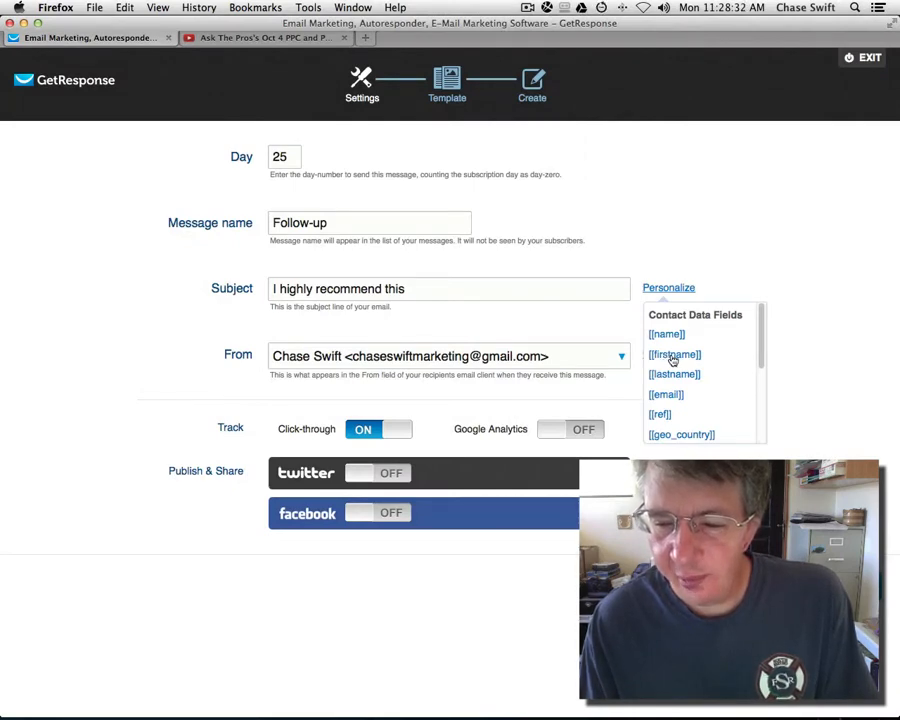
{"action": "left_click", "coordinate": [673, 356]}
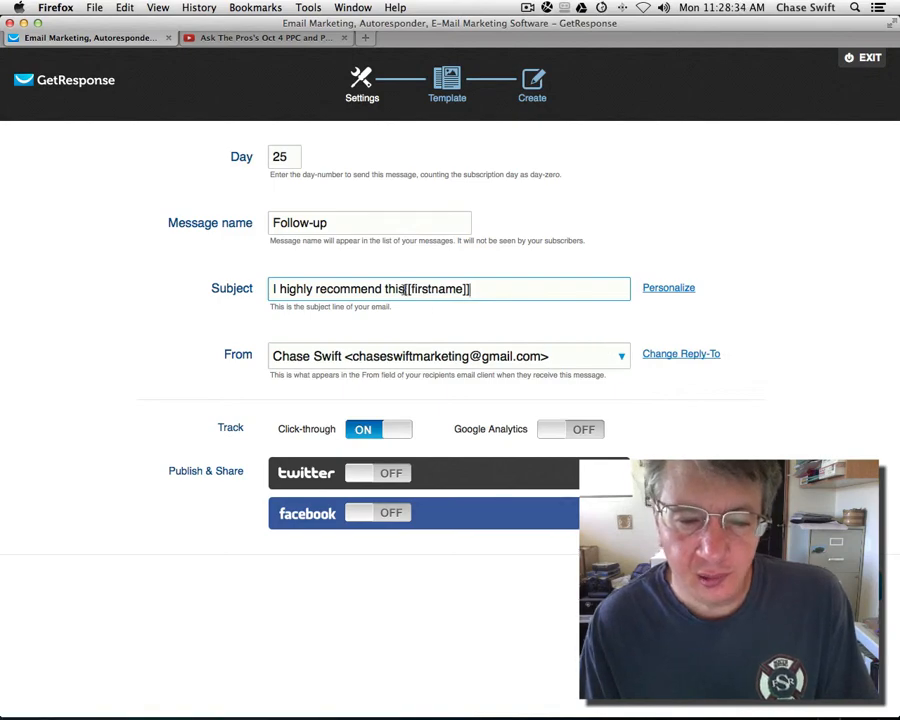
{"action": "left_click_drag", "start_coordinate": [405, 289], "coordinate": [481, 290]}
{"action": "key", "text": "ctrl+c"}
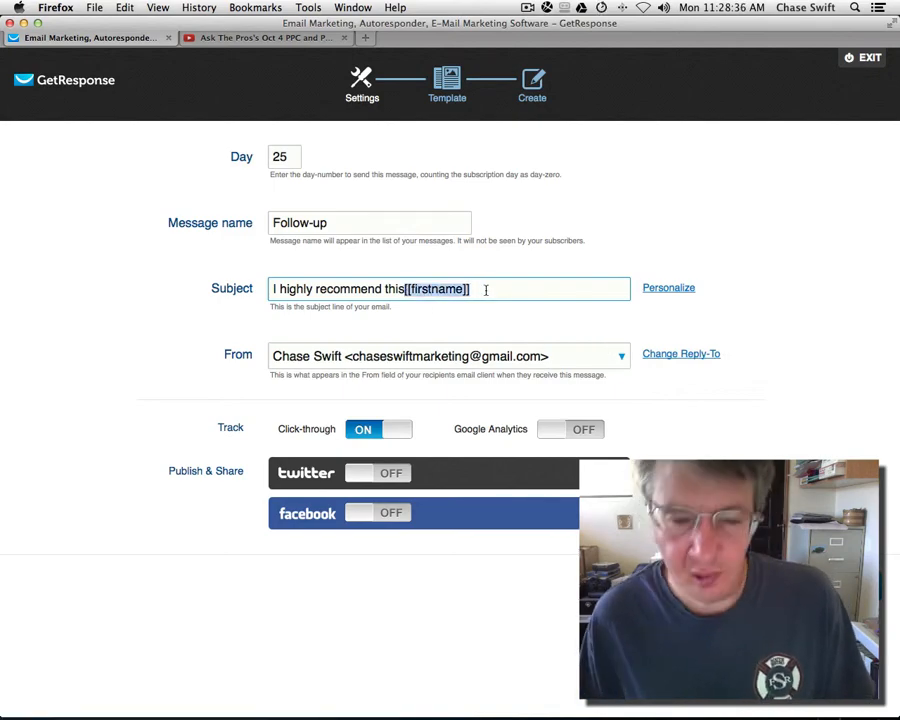
{"action": "key", "text": "BackSpace"}
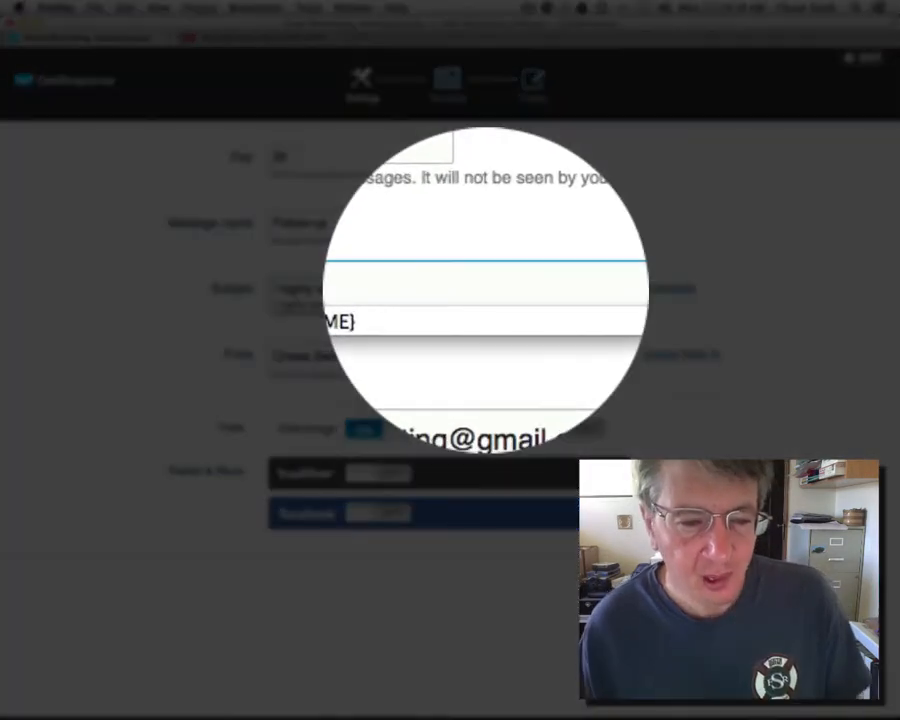
{"action": "key", "text": "Down"}
{"action": "left_click", "coordinate": [283, 289]}
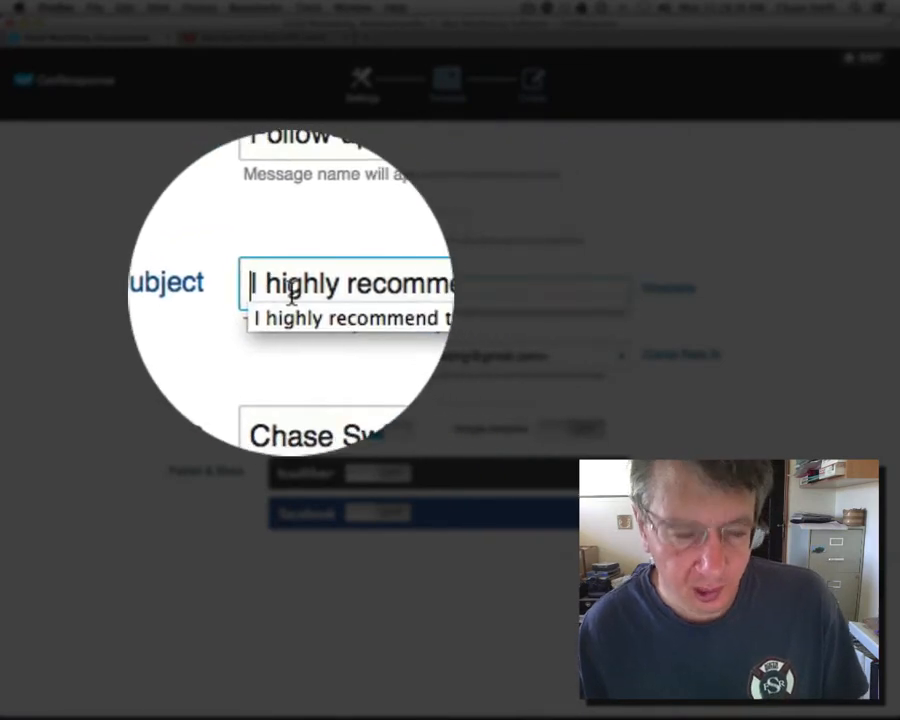
{"action": "key", "text": "ctrl+v"}
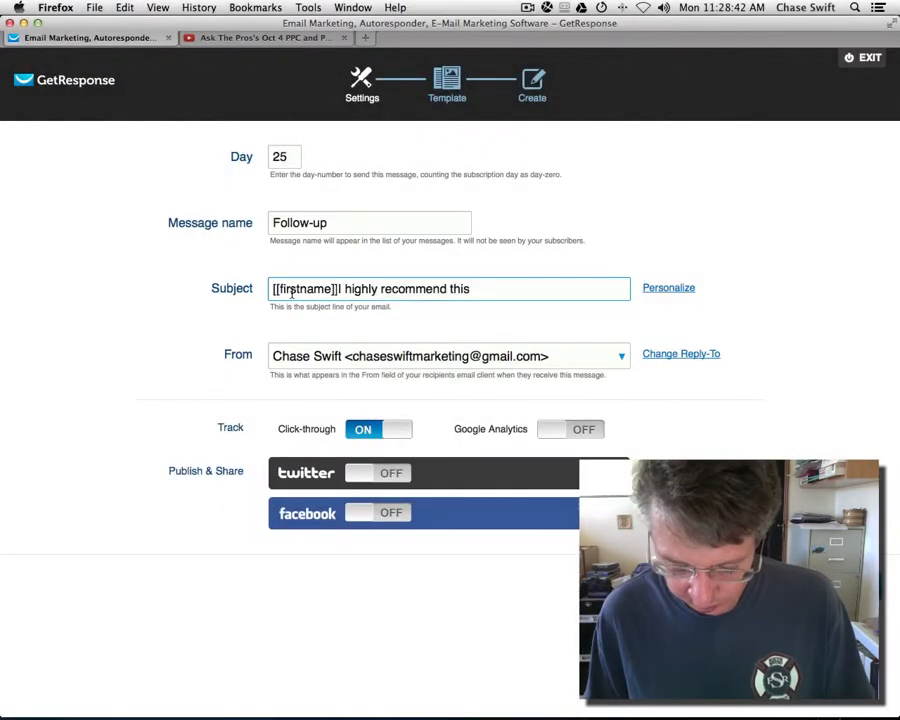
{"action": "type", "text": ","}
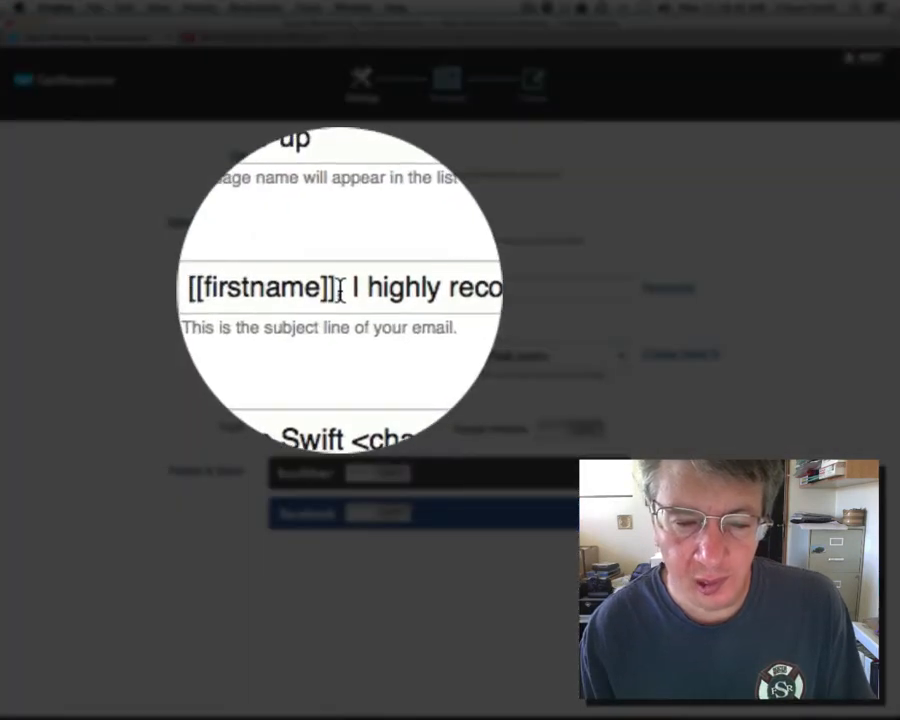
{"action": "mouse_move", "coordinate": [333, 289]}
{"action": "left_mouse_down"}
{"action": "mouse_move", "coordinate": [297, 289]}
{"action": "mouse_move", "coordinate": [337, 299]}
{"action": "left_mouse_up"}
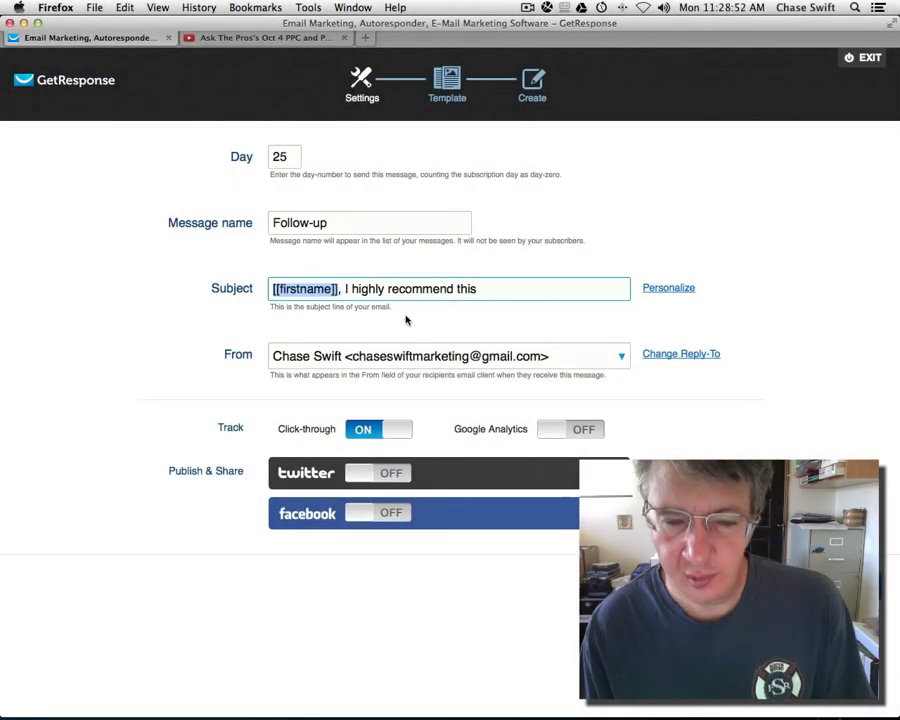
{"action": "left_click", "coordinate": [452, 329]}
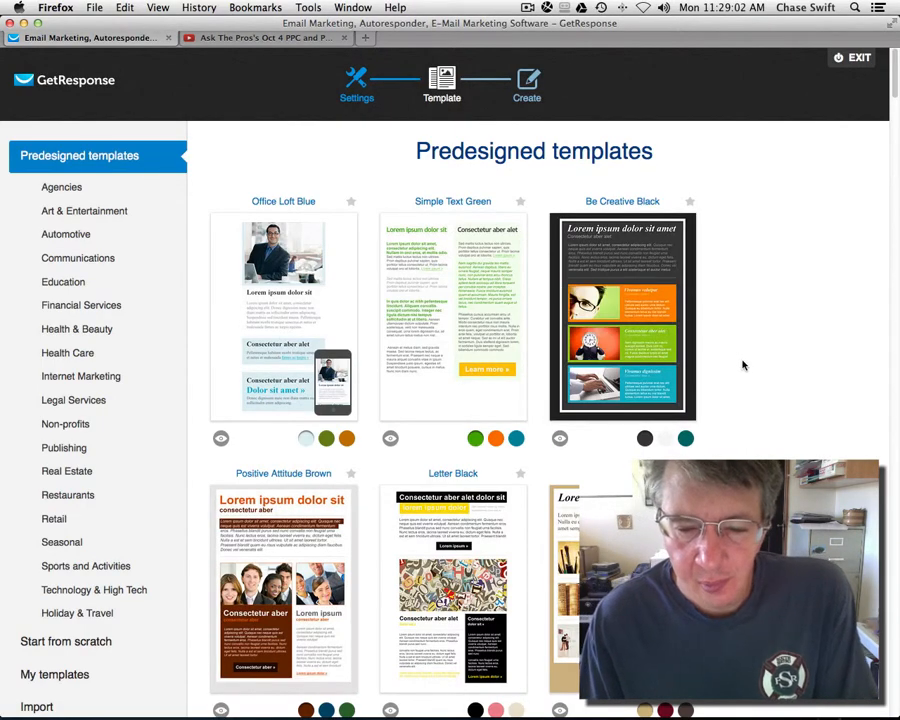
Step: Browse the predesigned templates, then view the Start from scratch layouts such as 1 column-3
{"action": "scroll", "coordinate": [742, 364], "scroll_direction": "down", "scroll_amount": 5}
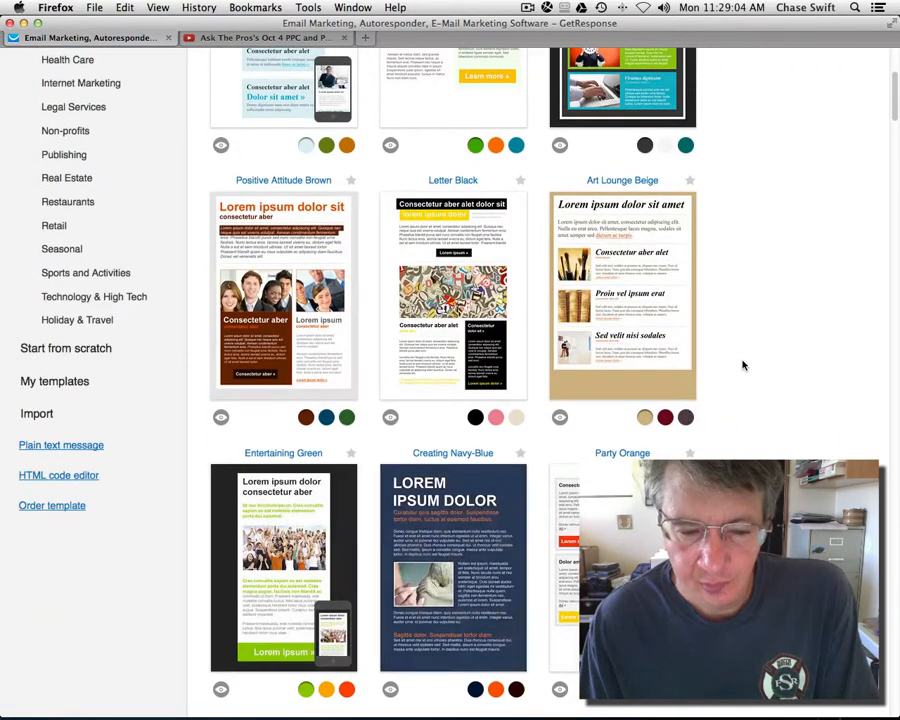
{"action": "scroll", "coordinate": [742, 364], "scroll_direction": "down", "scroll_amount": 4}
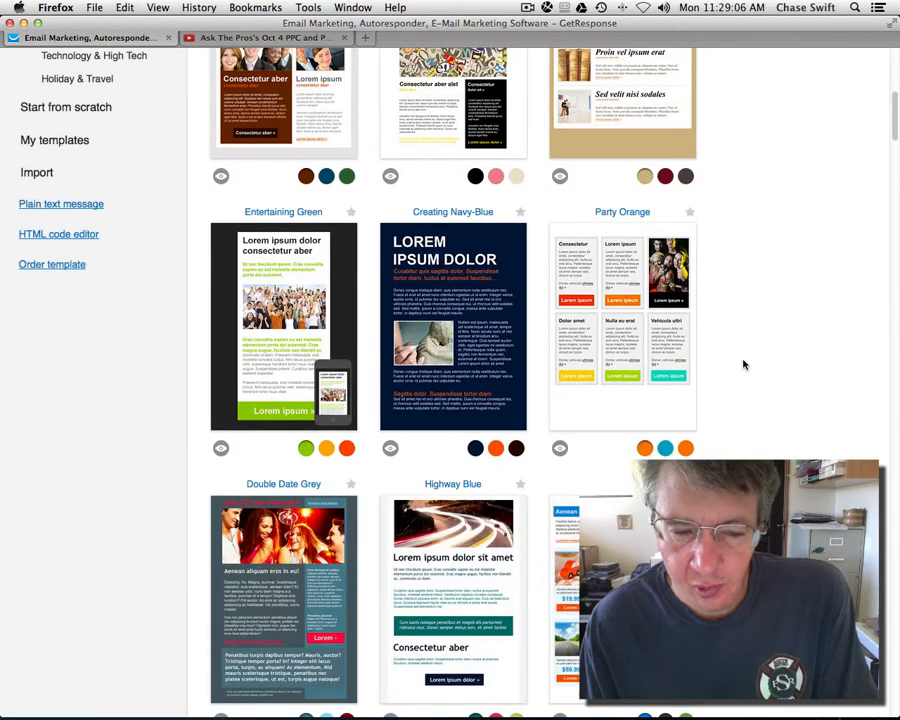
{"action": "scroll", "coordinate": [742, 364], "scroll_direction": "down", "scroll_amount": 4}
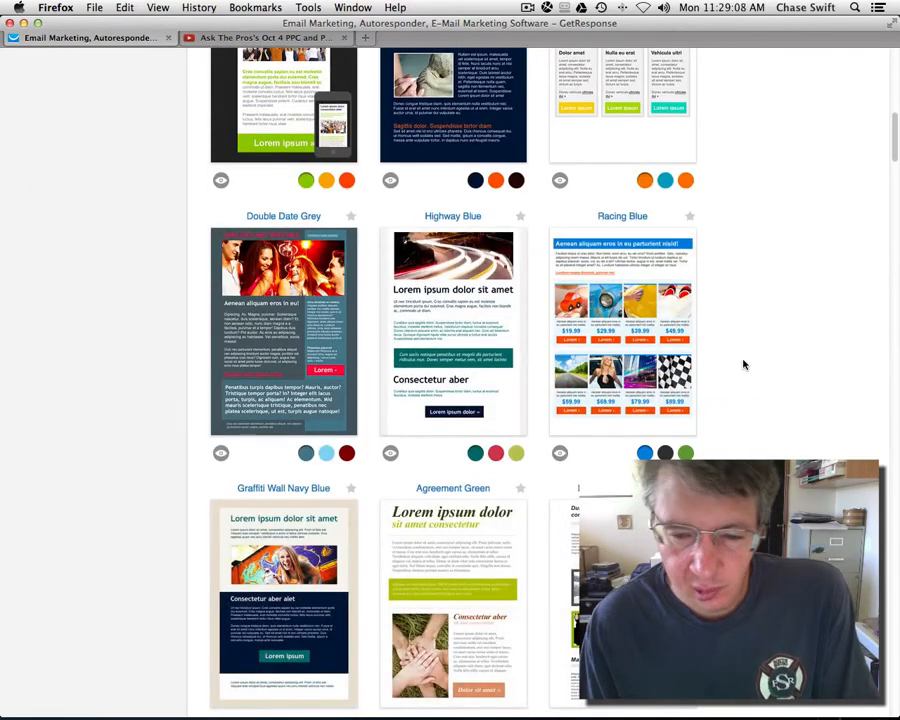
{"action": "scroll", "coordinate": [742, 364], "scroll_direction": "up", "scroll_amount": 7}
{"action": "scroll", "coordinate": [743, 364], "scroll_direction": "up", "scroll_amount": 3}
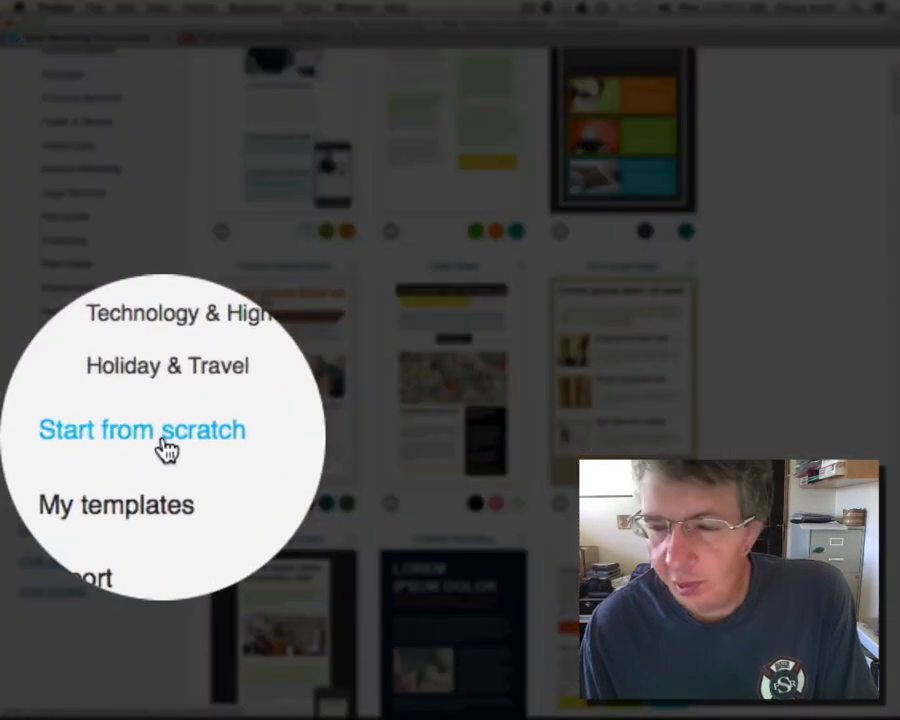
{"action": "left_click", "coordinate": [133, 448]}
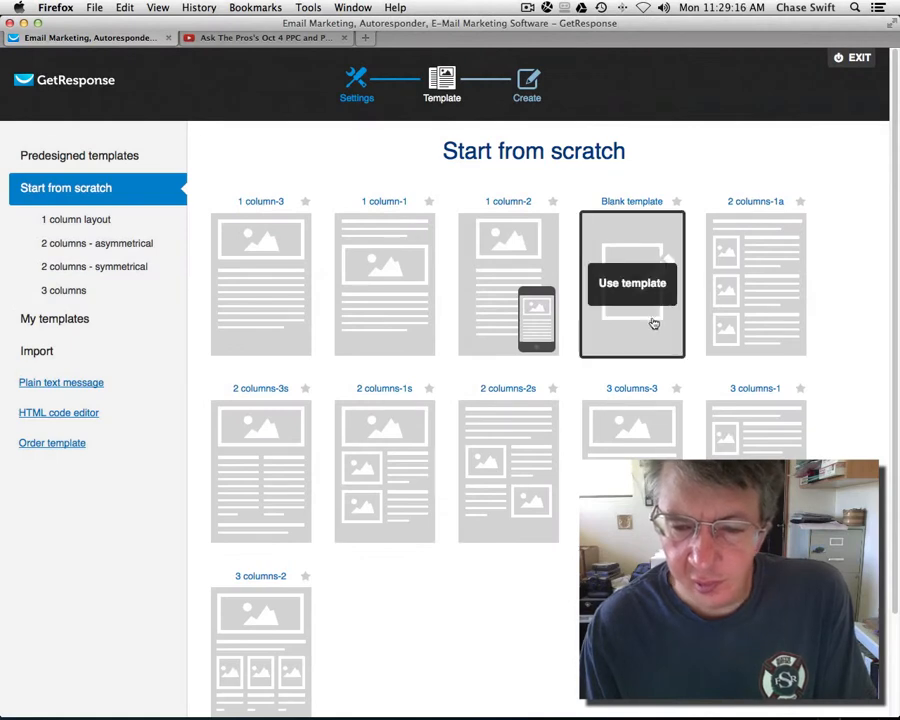
{"action": "mouse_move", "coordinate": [515, 300]}
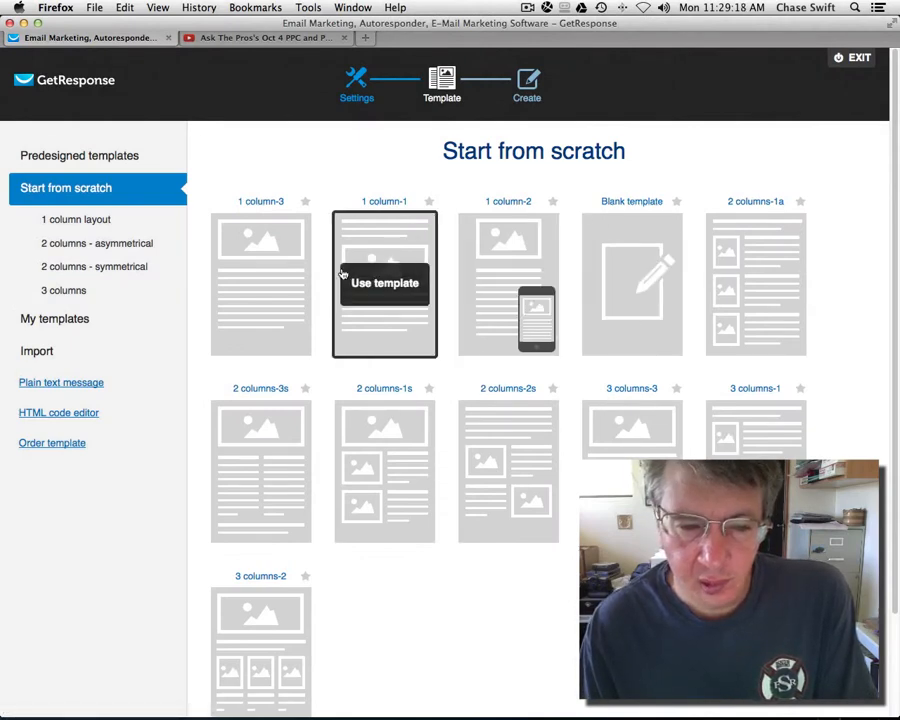
{"action": "mouse_move", "coordinate": [384, 317]}
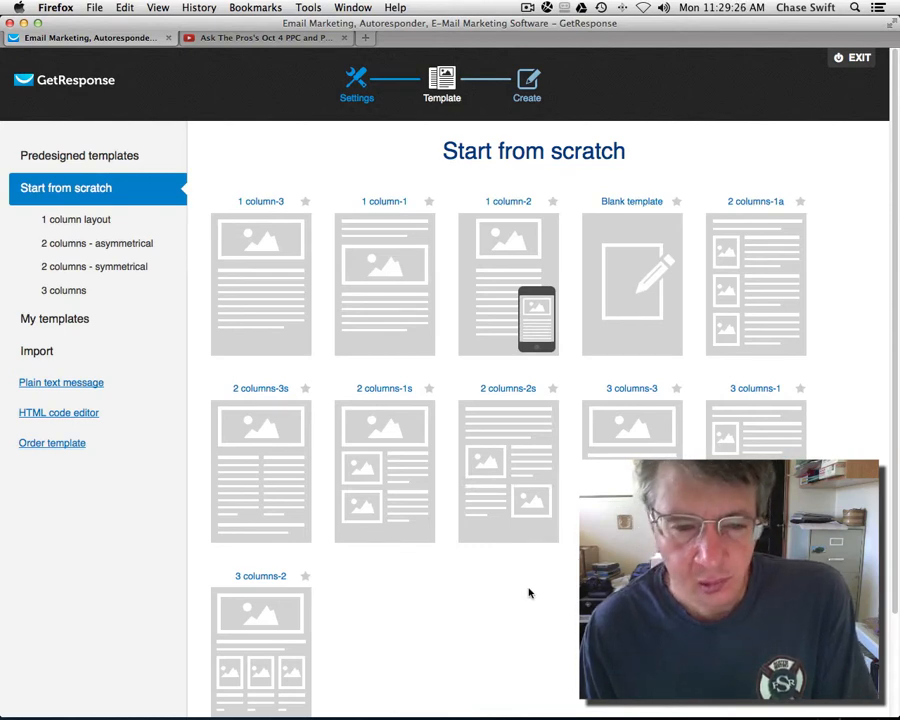
{"action": "scroll", "coordinate": [529, 593], "scroll_direction": "down", "scroll_amount": 3}
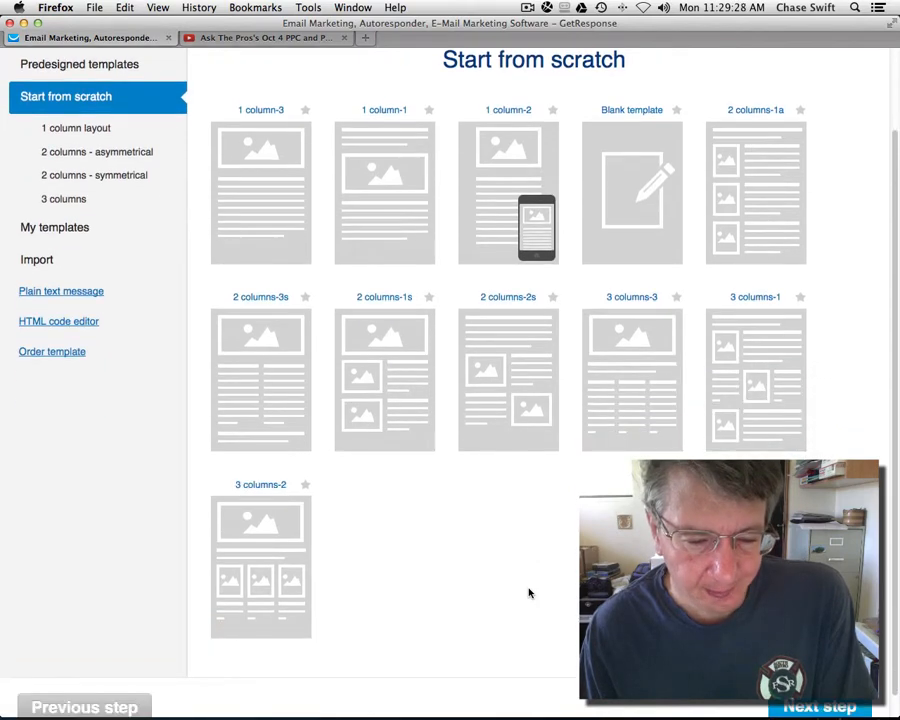
{"action": "scroll", "coordinate": [529, 593], "scroll_direction": "up", "scroll_amount": 2}
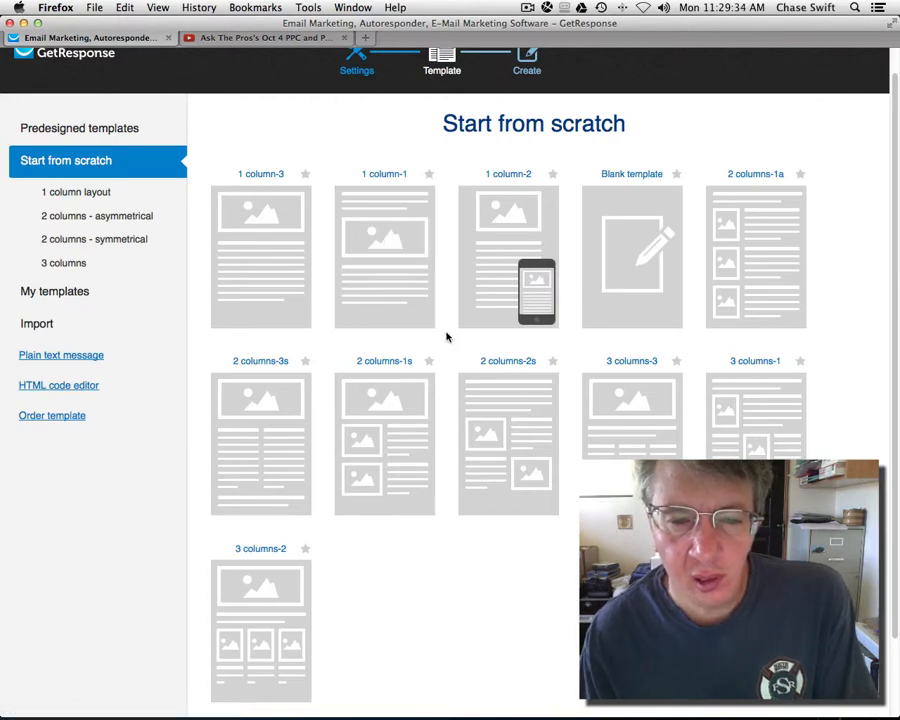
{"action": "mouse_move", "coordinate": [257, 253]}
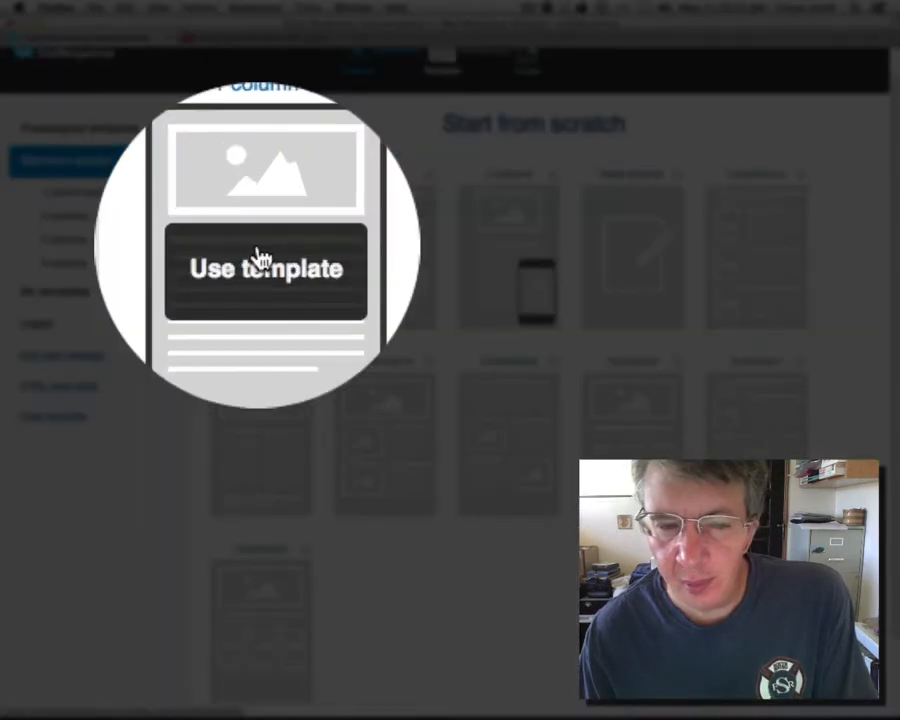
Step: Base the email on the 1 column-3 layout and search the stock gallery for 'business' and 'internet'
{"action": "left_click", "coordinate": [257, 253]}
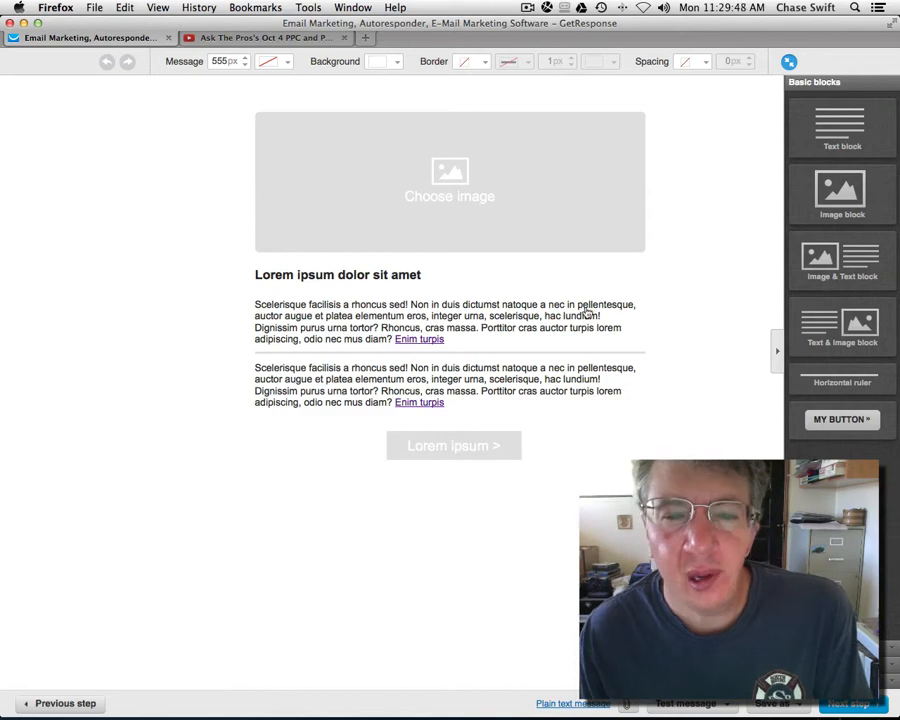
{"action": "left_click", "coordinate": [450, 199]}
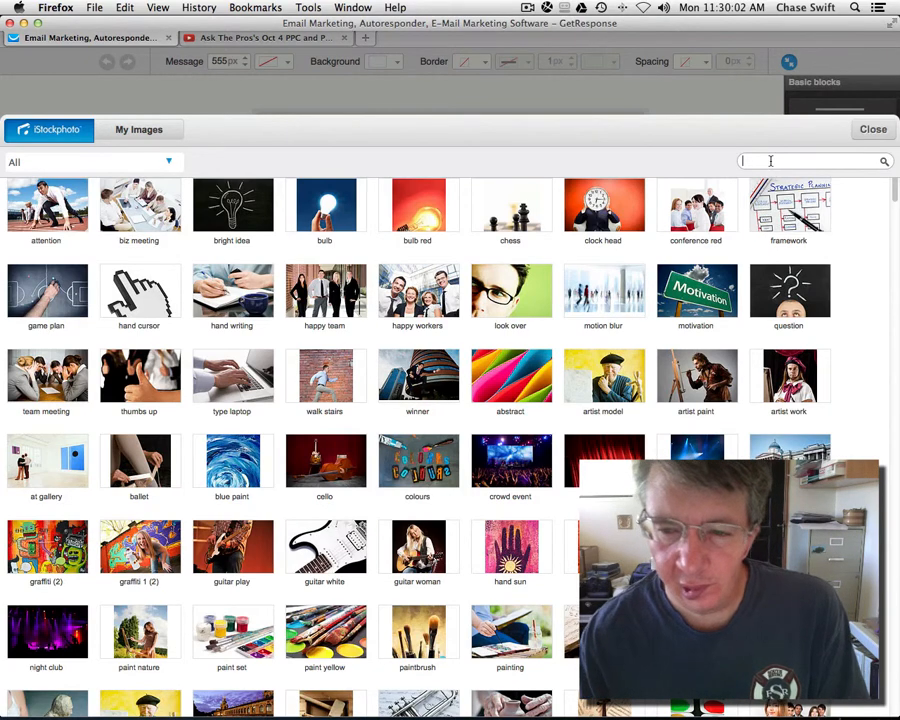
{"action": "type", "text": "business"}
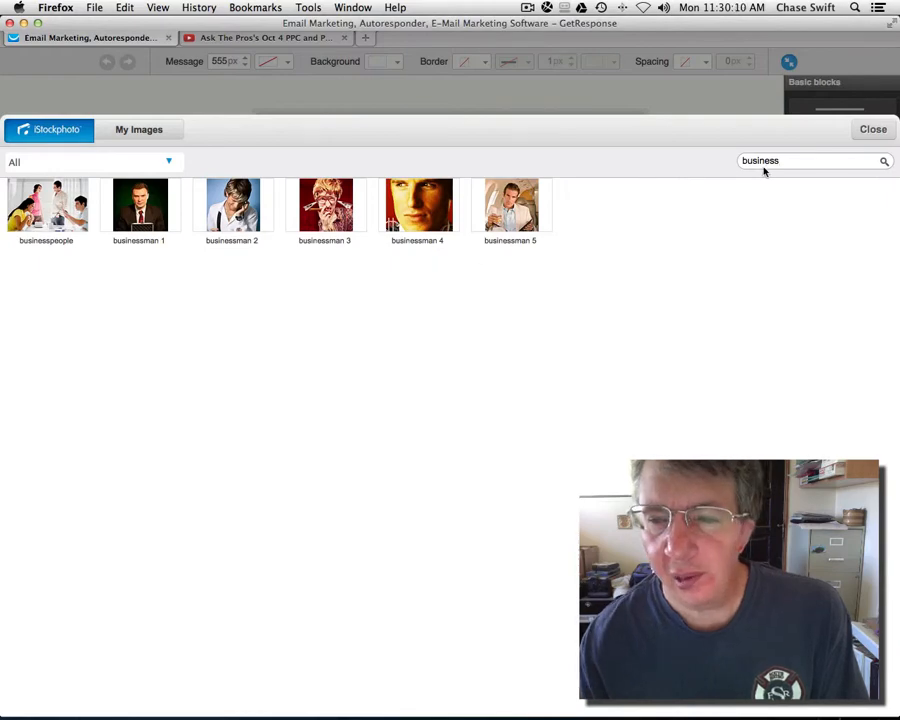
{"action": "left_click_drag", "start_coordinate": [782, 161], "coordinate": [726, 163]}
{"action": "type", "text": "internet"}
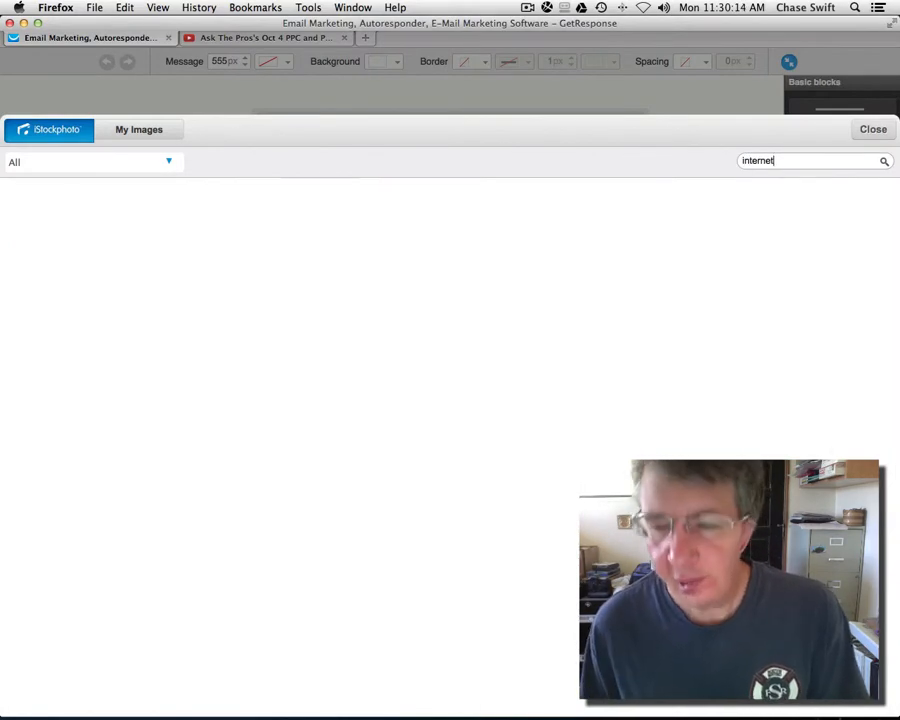
{"action": "key", "text": "BackSpace"}
{"action": "key", "text": "BackSpace"}
{"action": "key", "text": "BackSpace"}
{"action": "key", "text": "BackSpace"}
{"action": "key", "text": "BackSpace"}
{"action": "key", "text": "BackSpace"}
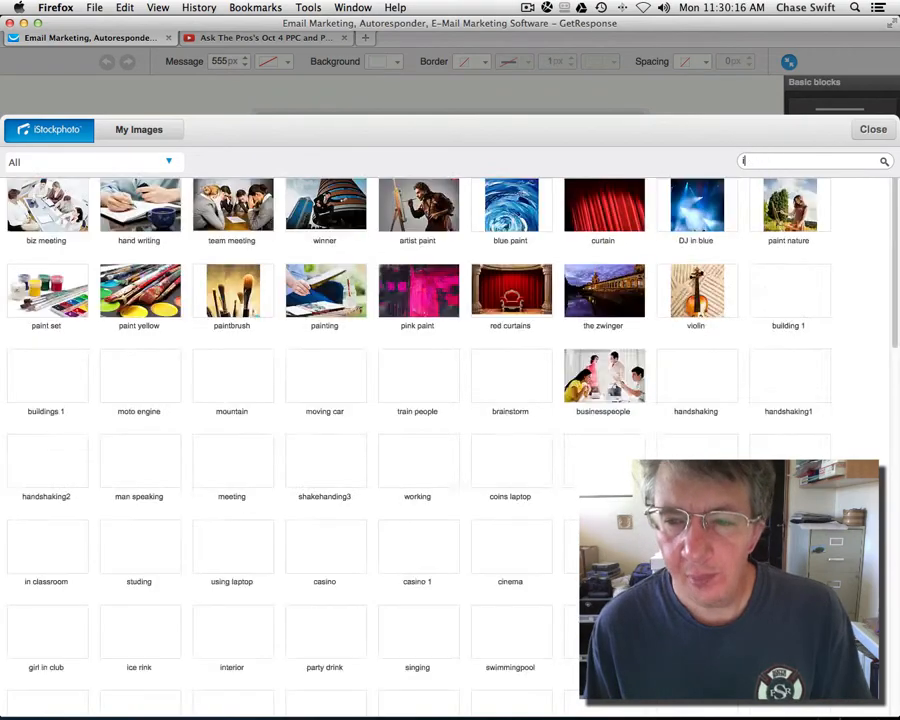
Step: Search 'people', then 'hands', and insert the handshaking2 photo into the image block
{"action": "type", "text": "people"}
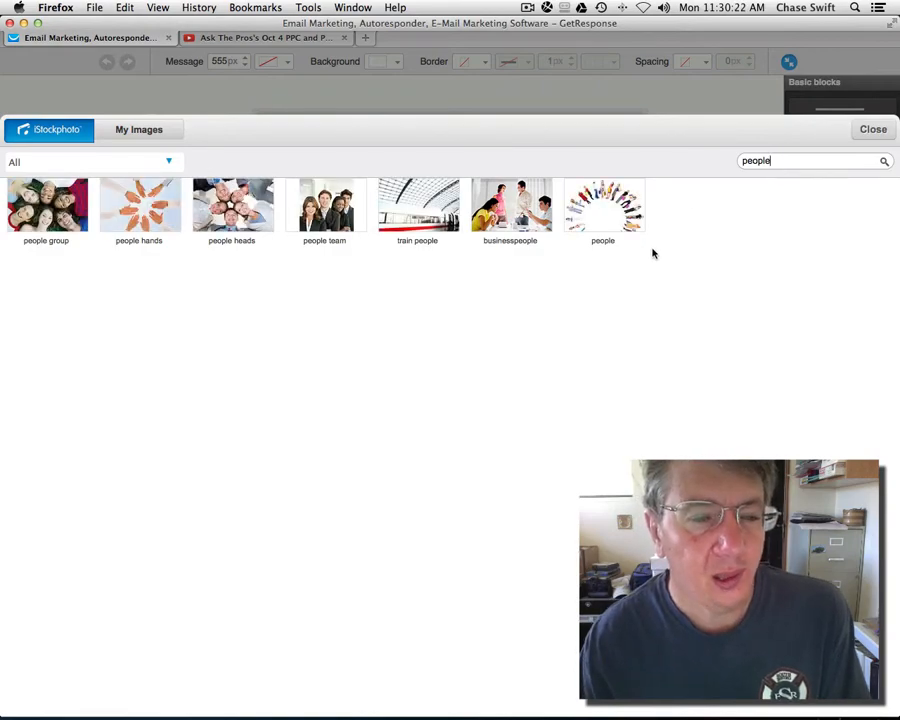
{"action": "mouse_move", "coordinate": [138, 203]}
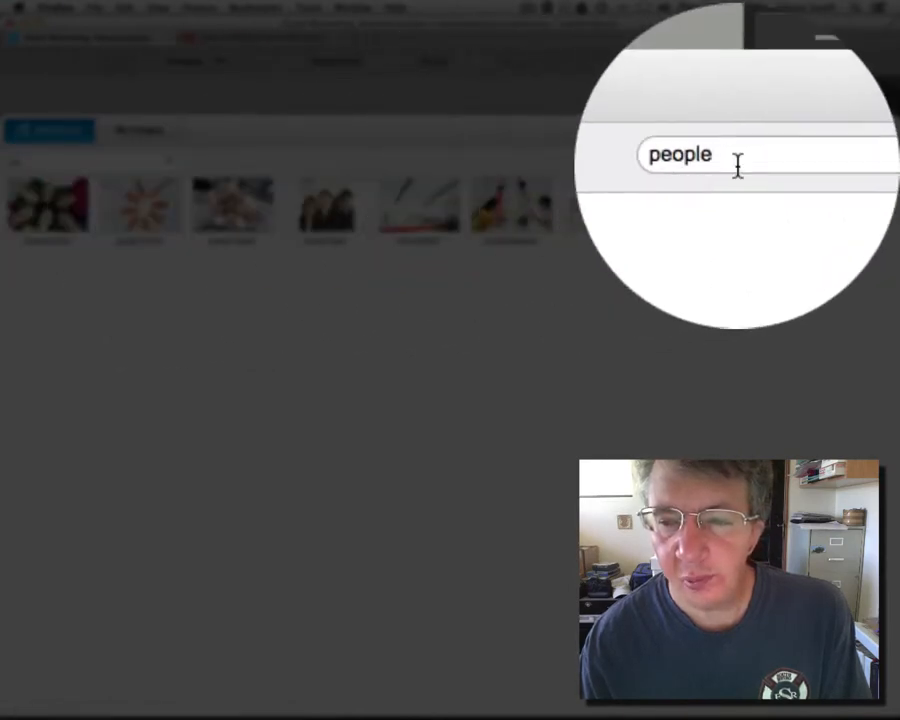
{"action": "left_click_drag", "start_coordinate": [780, 164], "coordinate": [715, 162]}
{"action": "type", "text": "hands"}
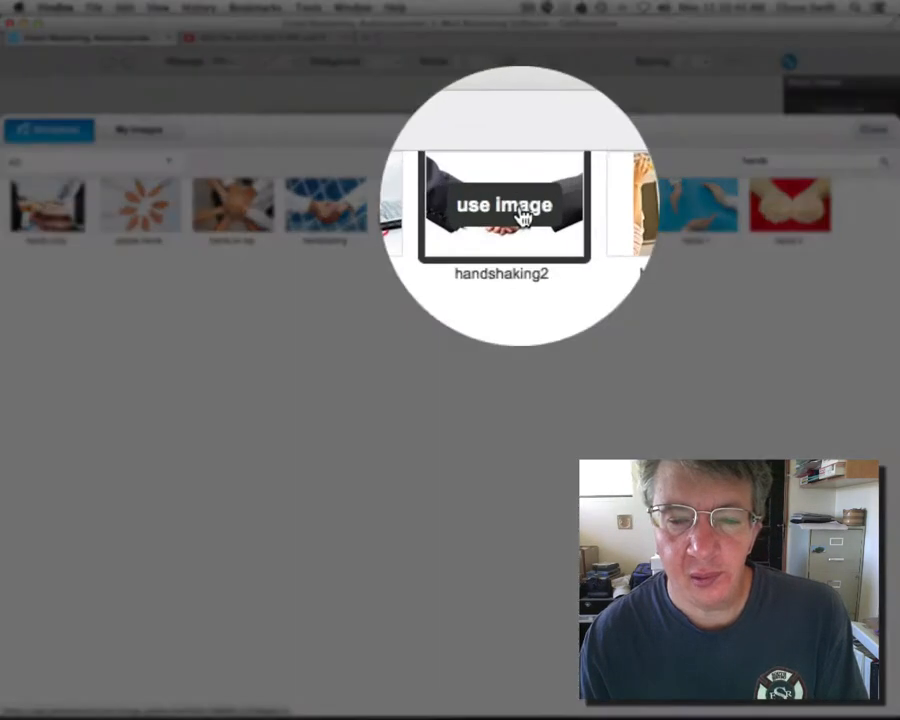
{"action": "left_click", "coordinate": [520, 216]}
{"action": "left_click", "coordinate": [543, 335]}
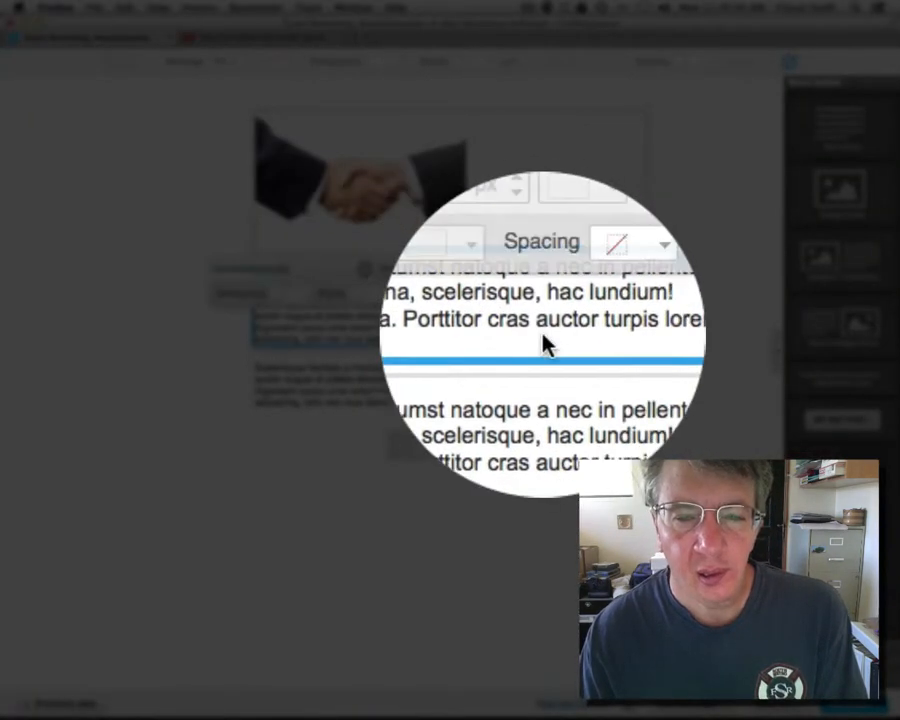
Step: Widen the handshake photo with the size slider and drag its block taller to show it fully
{"action": "left_click", "coordinate": [324, 206]}
{"action": "left_click", "coordinate": [135, 208]}
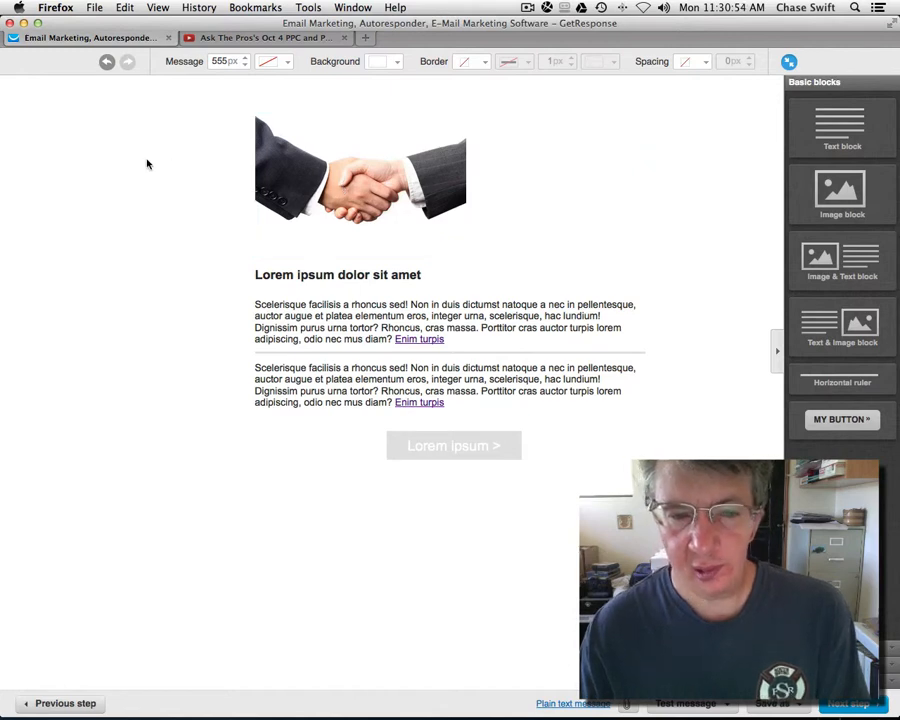
{"action": "left_click", "coordinate": [361, 184]}
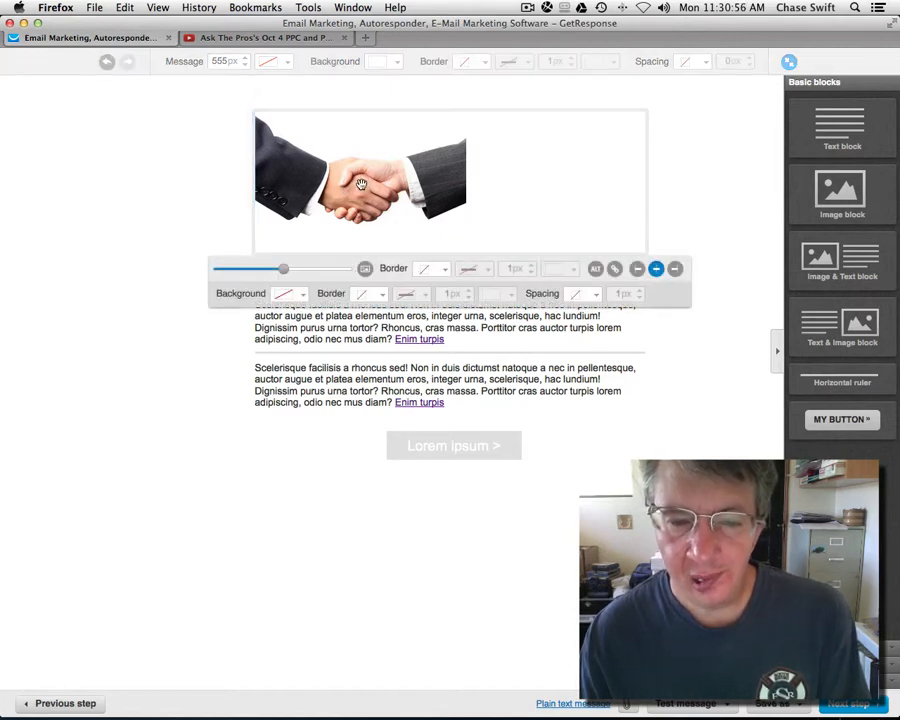
{"action": "left_click_drag", "start_coordinate": [283, 273], "coordinate": [340, 270]}
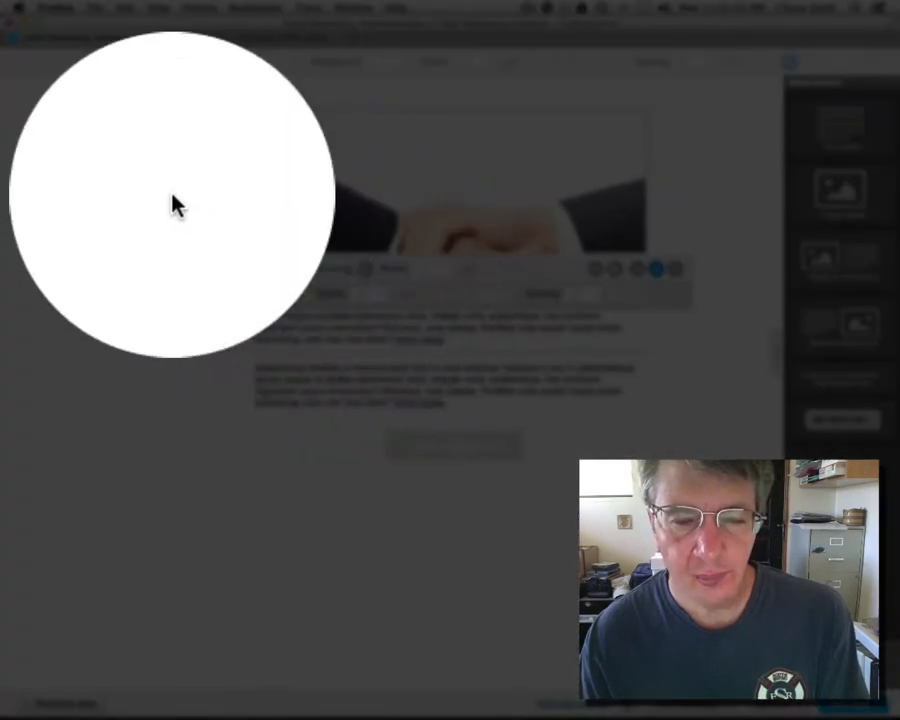
{"action": "left_click", "coordinate": [175, 204]}
{"action": "mouse_move", "coordinate": [472, 252]}
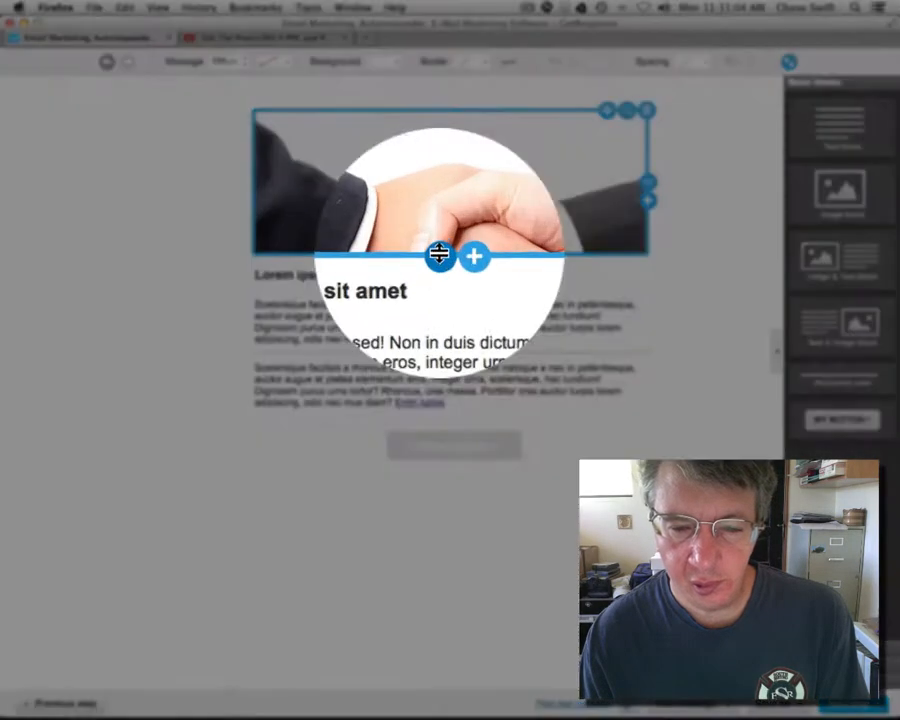
{"action": "left_click_drag", "start_coordinate": [440, 255], "coordinate": [434, 348]}
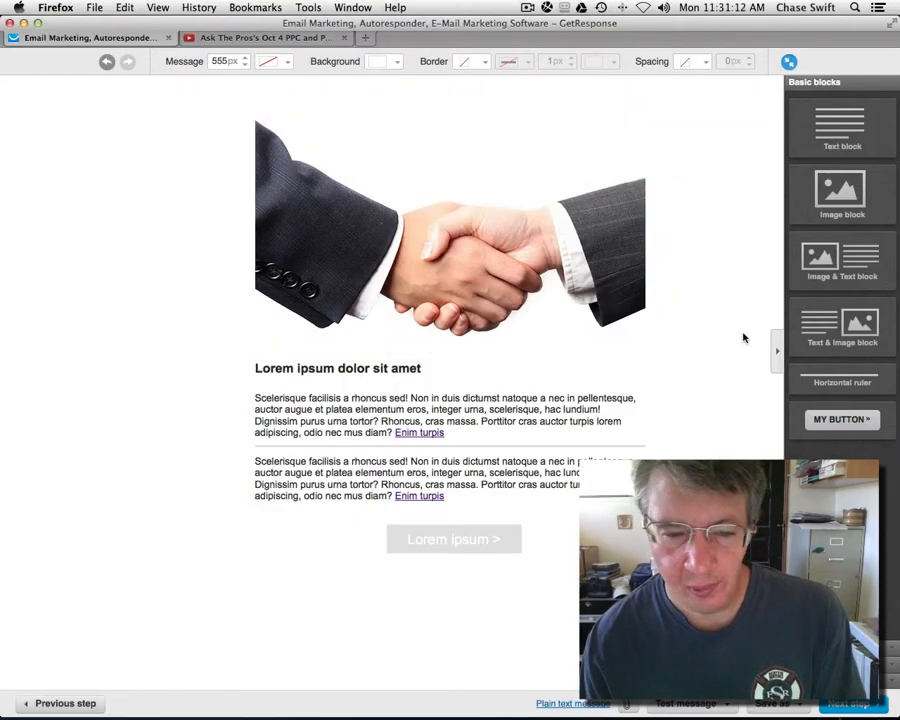
Step: Change the Lorem ipsum heading to 'Hi [[firstname]],' using the firstname contact data field
{"action": "left_click", "coordinate": [313, 368]}
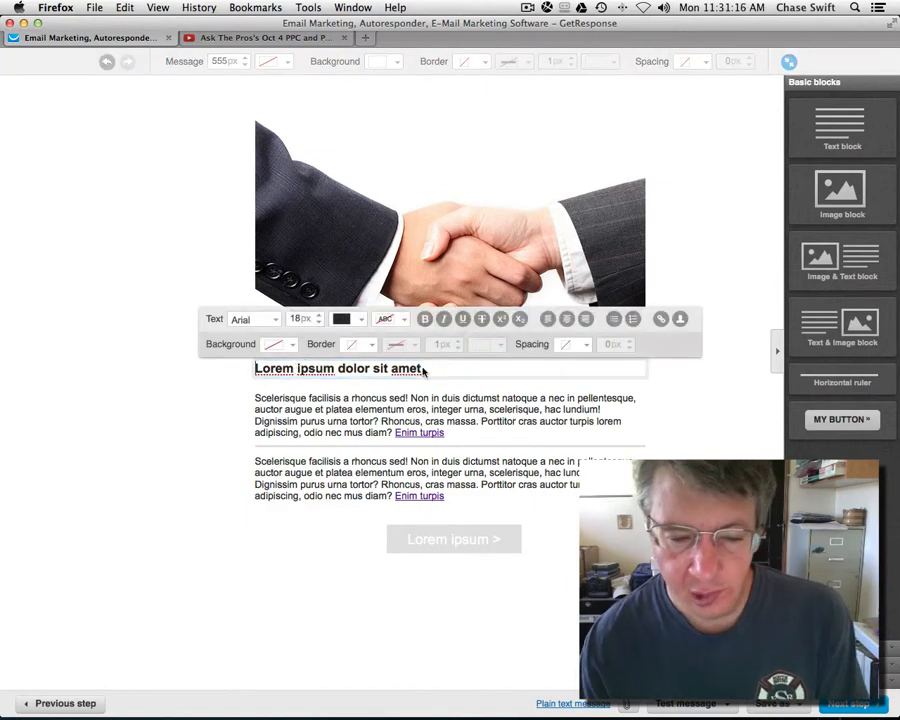
{"action": "left_click_drag", "start_coordinate": [422, 368], "coordinate": [252, 367]}
{"action": "left_click", "coordinate": [219, 386]}
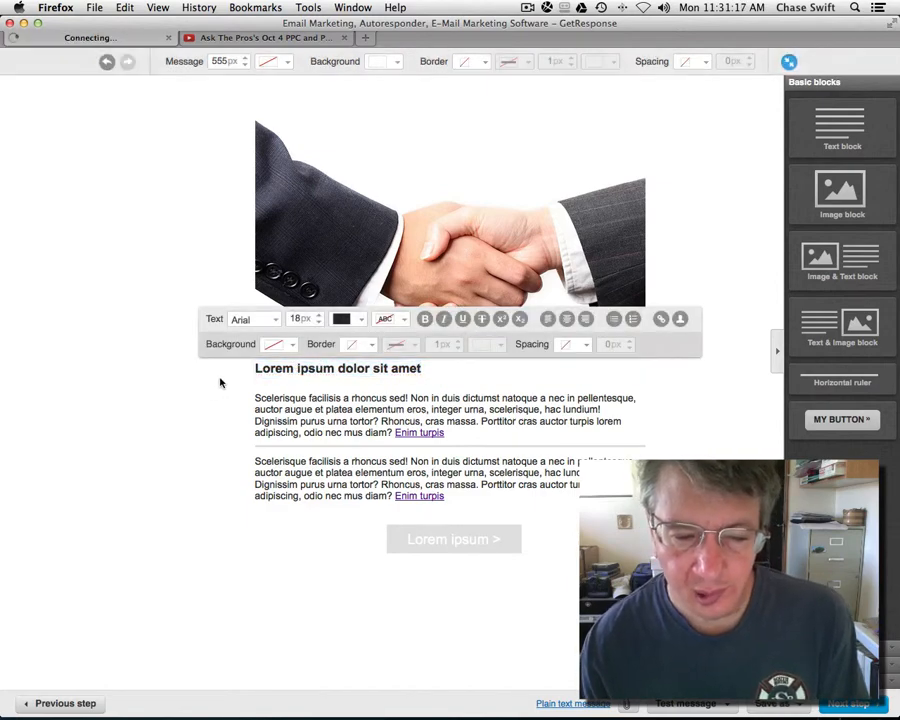
{"action": "left_click", "coordinate": [313, 368]}
{"action": "left_click_drag", "start_coordinate": [298, 368], "coordinate": [431, 373]}
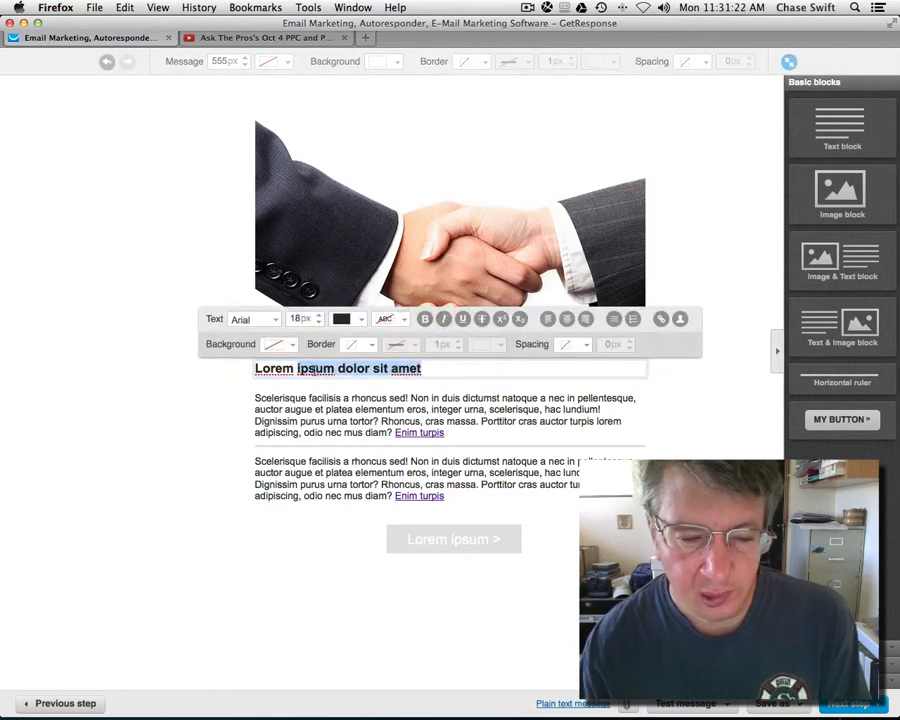
{"action": "left_click", "coordinate": [680, 320]}
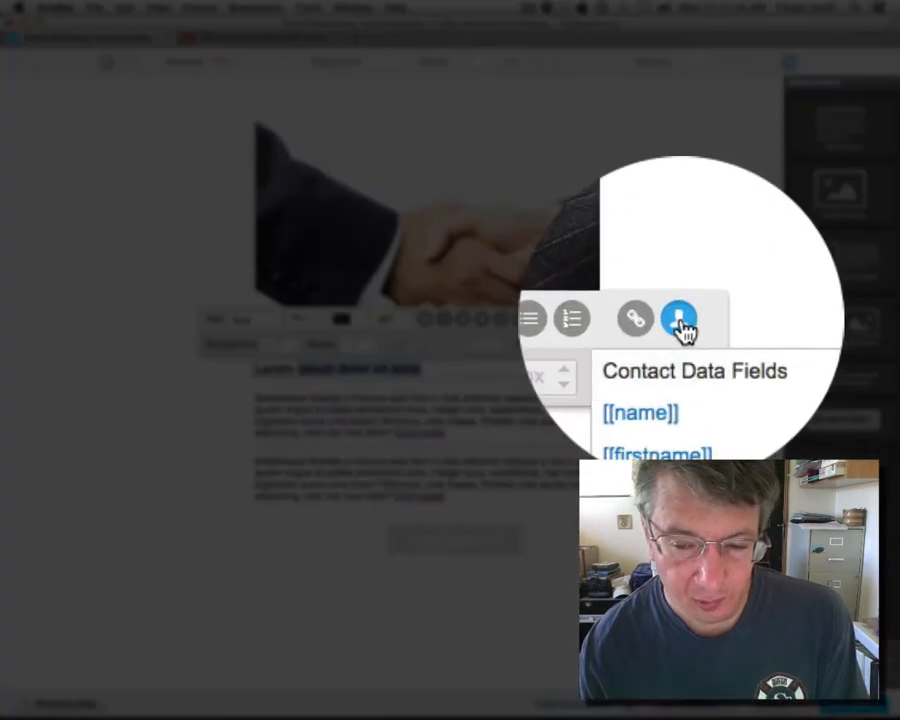
{"action": "left_click", "coordinate": [678, 382]}
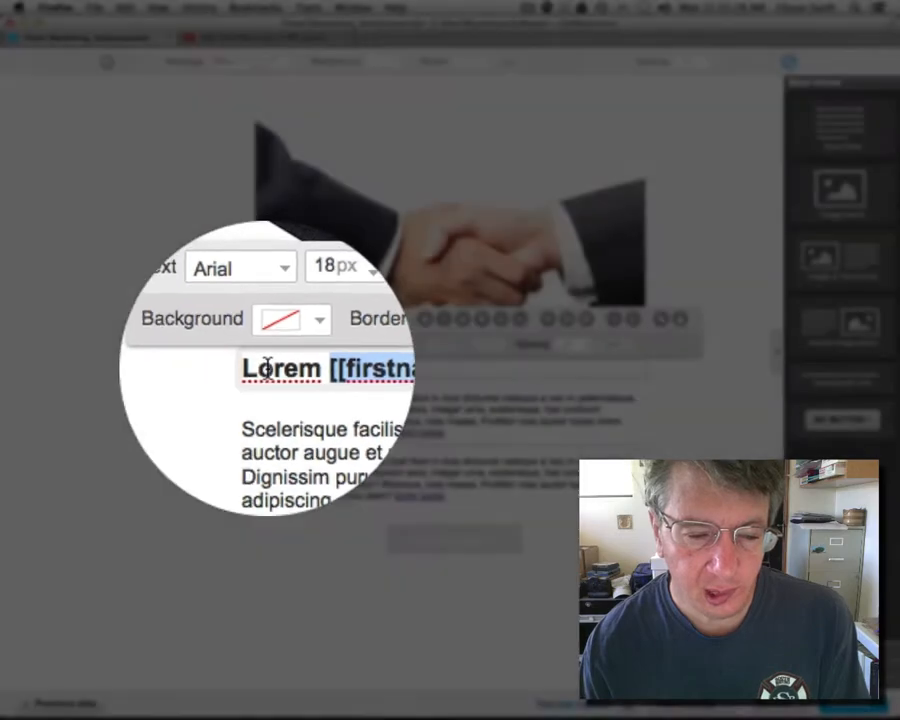
{"action": "double_click", "coordinate": [262, 366]}
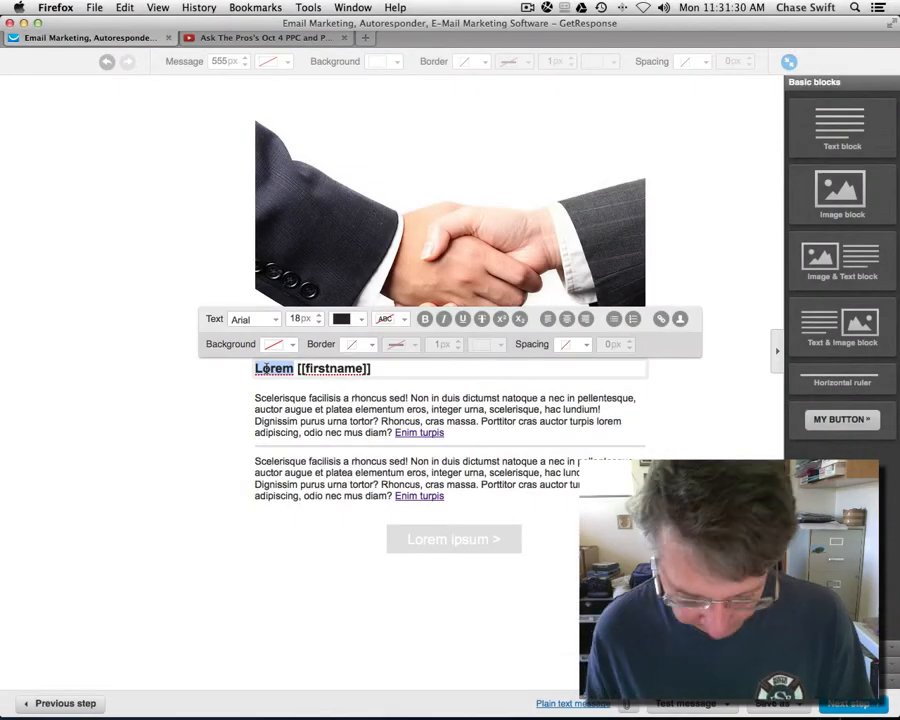
{"action": "type", "text": "Hi"}
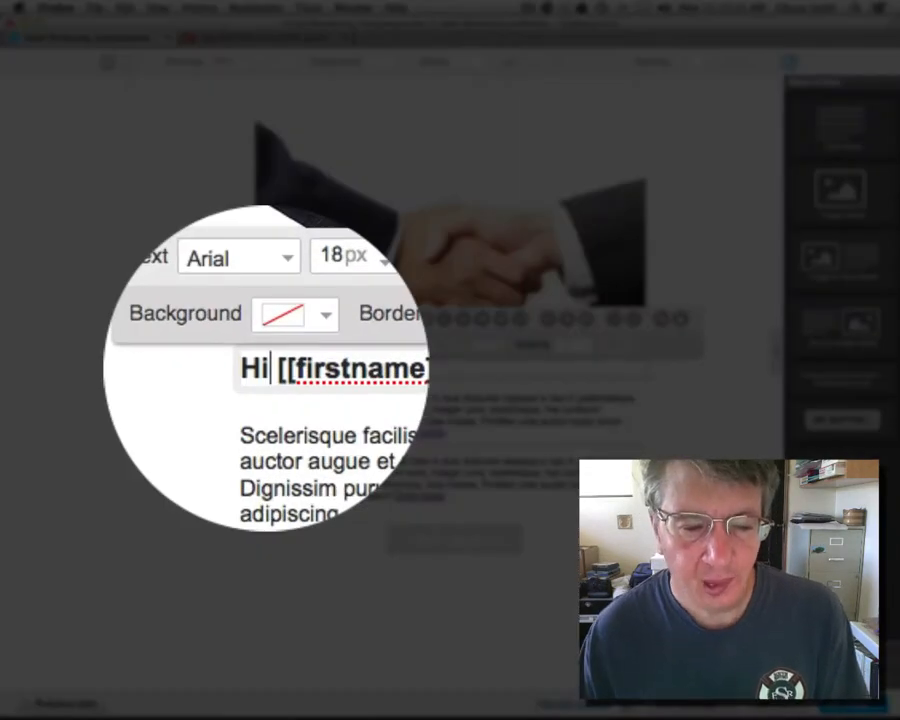
{"action": "left_click", "coordinate": [360, 372]}
{"action": "type", "text": ","}
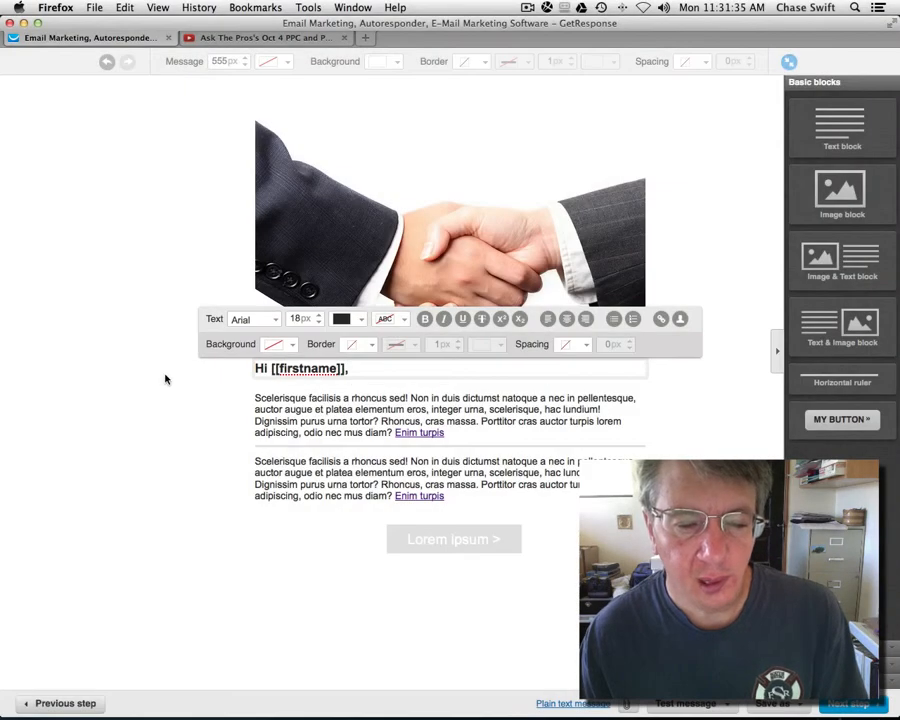
{"action": "left_click", "coordinate": [166, 378]}
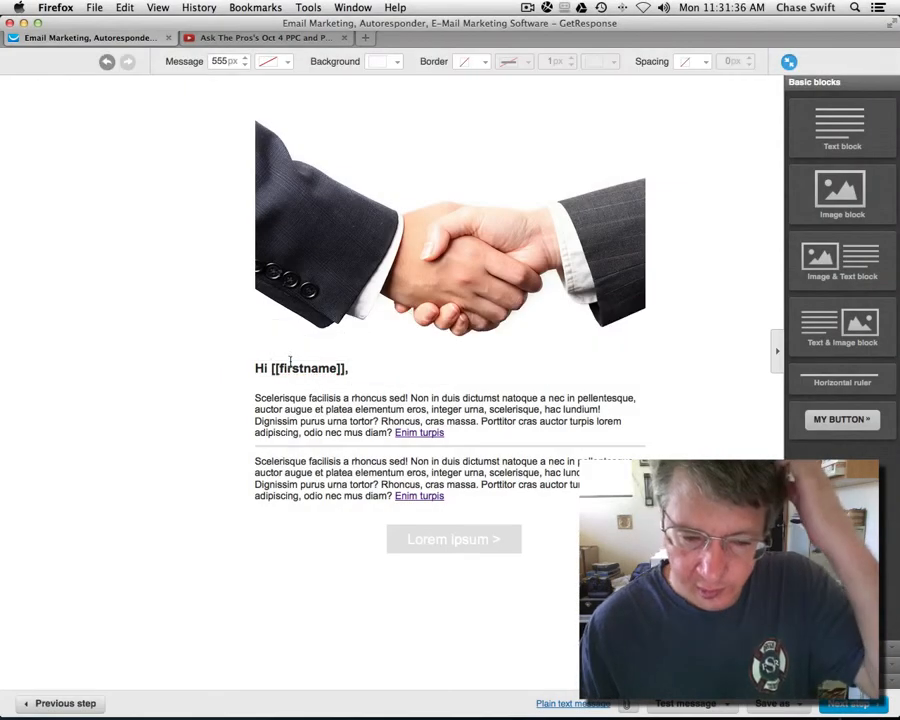
{"action": "mouse_move", "coordinate": [300, 368]}
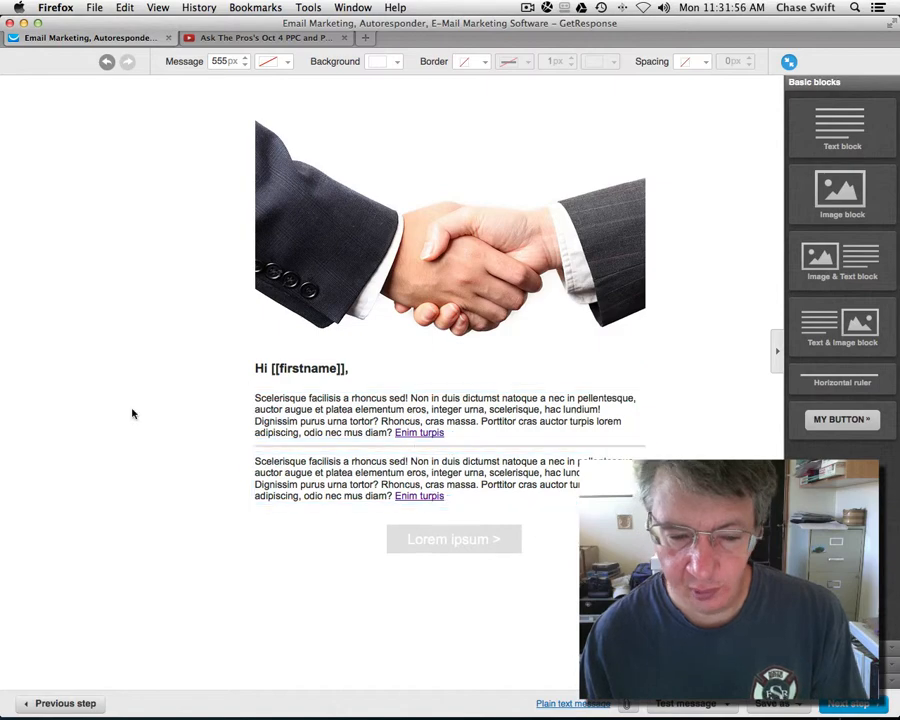
Step: Replace the first paragraph's placeholder text with 'I just recorded this video on how'
{"action": "left_click", "coordinate": [270, 399]}
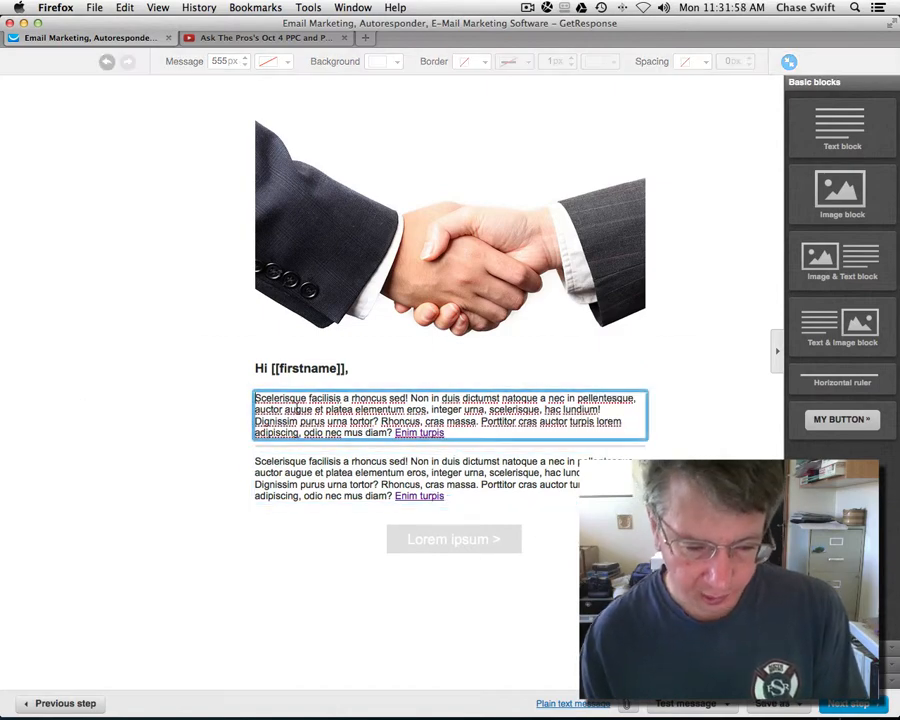
{"action": "left_click_drag", "start_coordinate": [310, 398], "coordinate": [449, 440]}
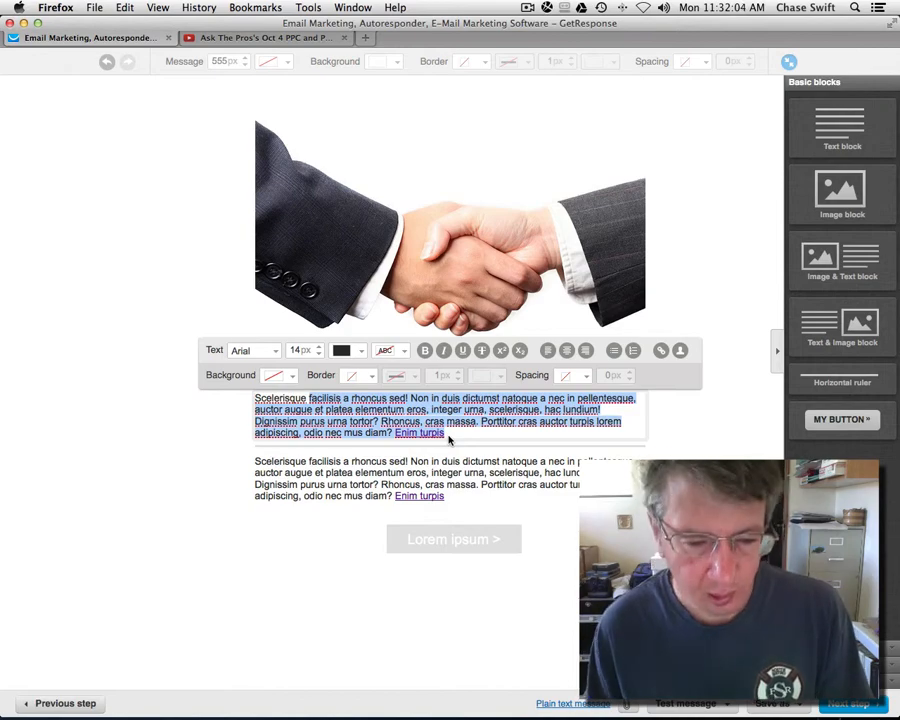
{"action": "type", "text": "Hi"}
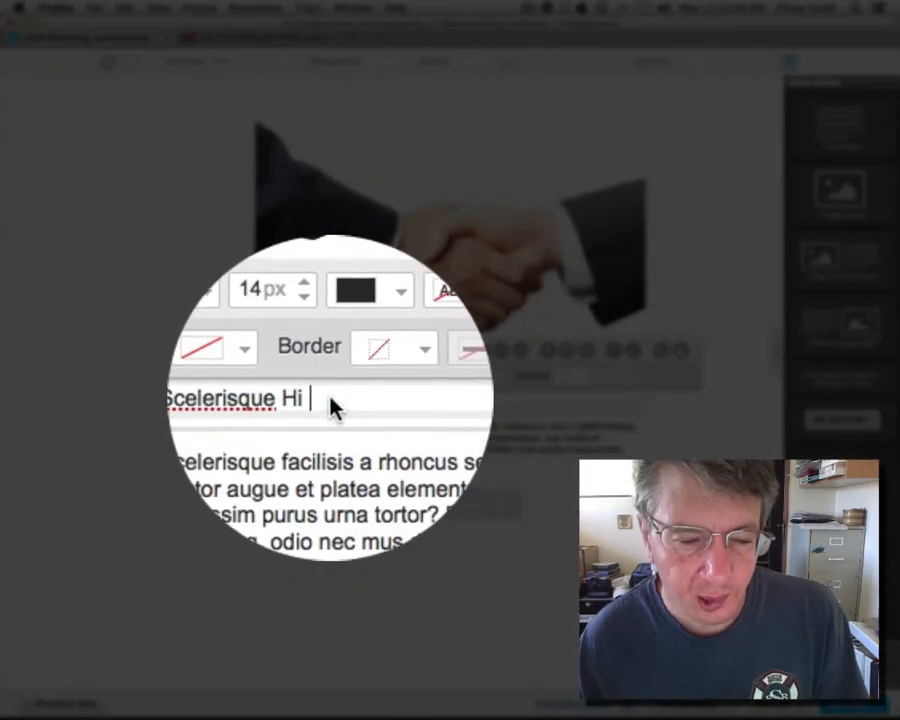
{"action": "left_click_drag", "start_coordinate": [340, 399], "coordinate": [215, 398]}
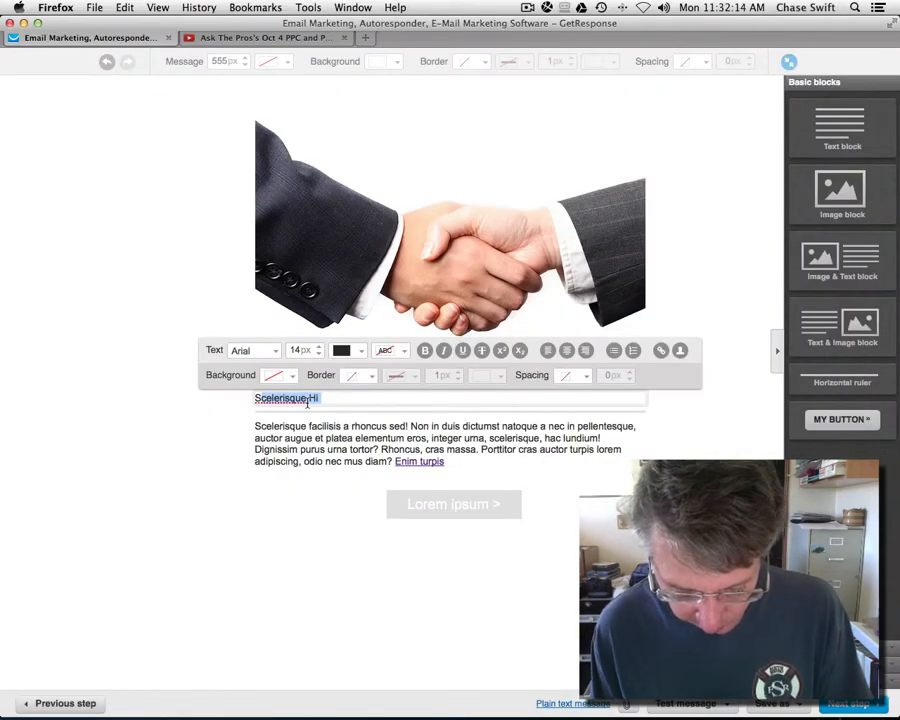
{"action": "type", "text": "SI just"}
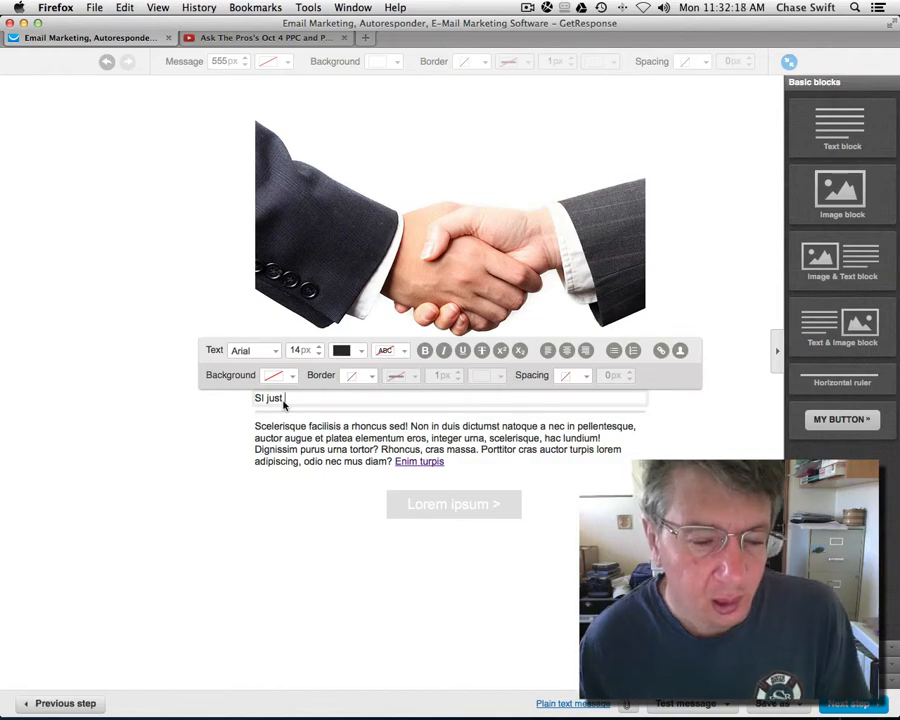
{"action": "left_click", "coordinate": [259, 398]}
{"action": "key", "text": "BackSpace"}
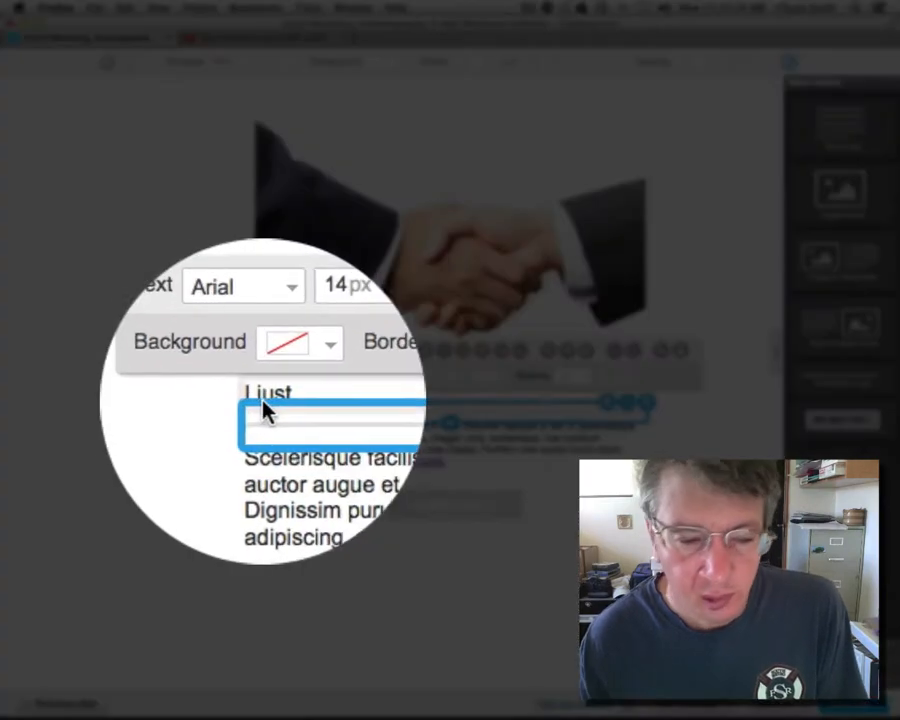
{"action": "key", "text": "End"}
{"action": "type", "text": "reco"}
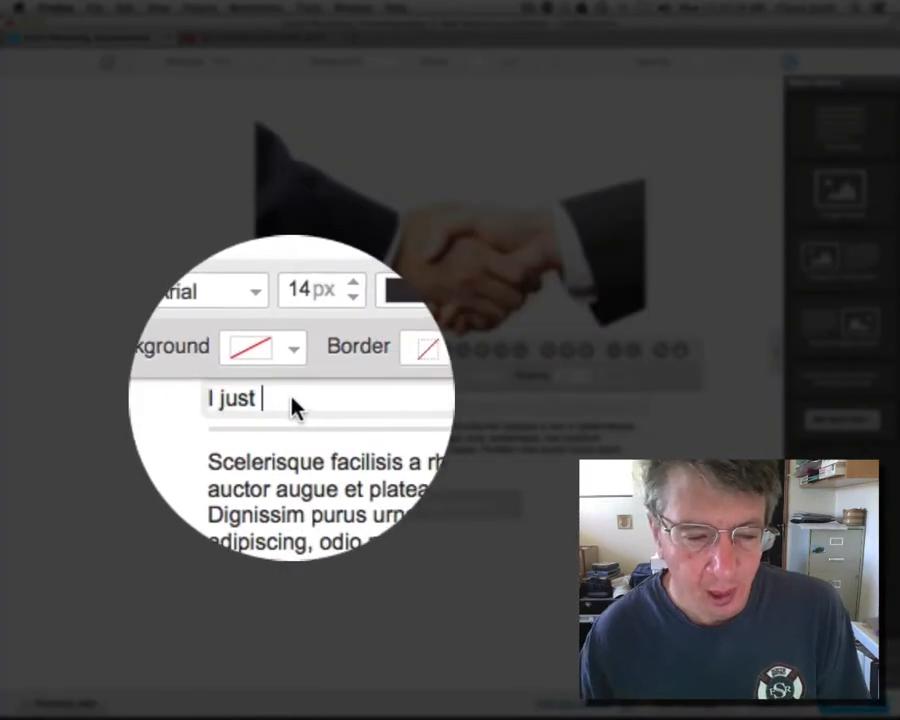
{"action": "type", "text": "rde"}
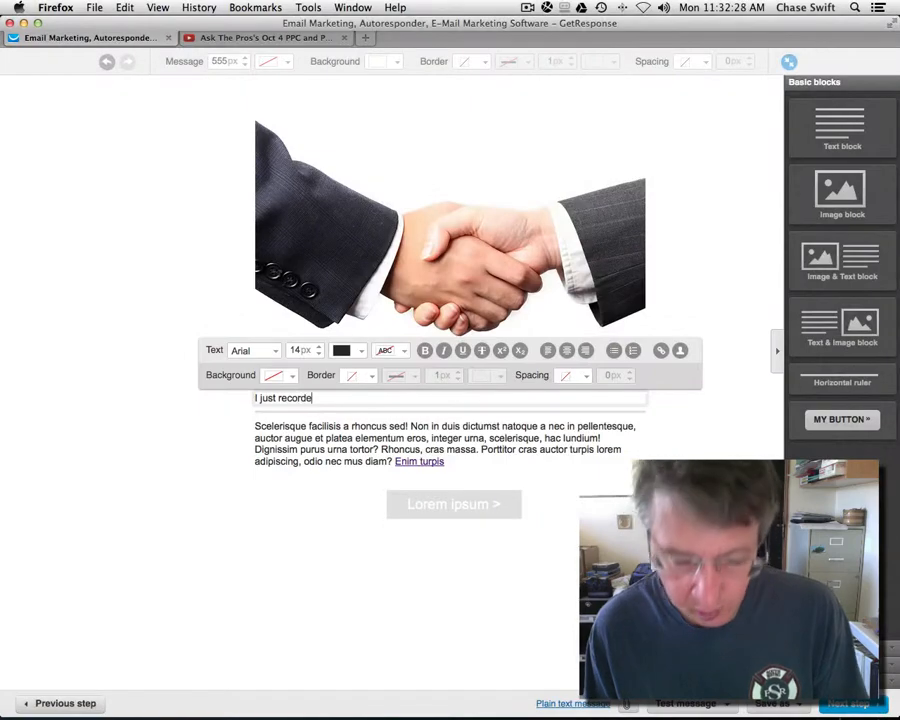
{"action": "type", "text": "d this v"}
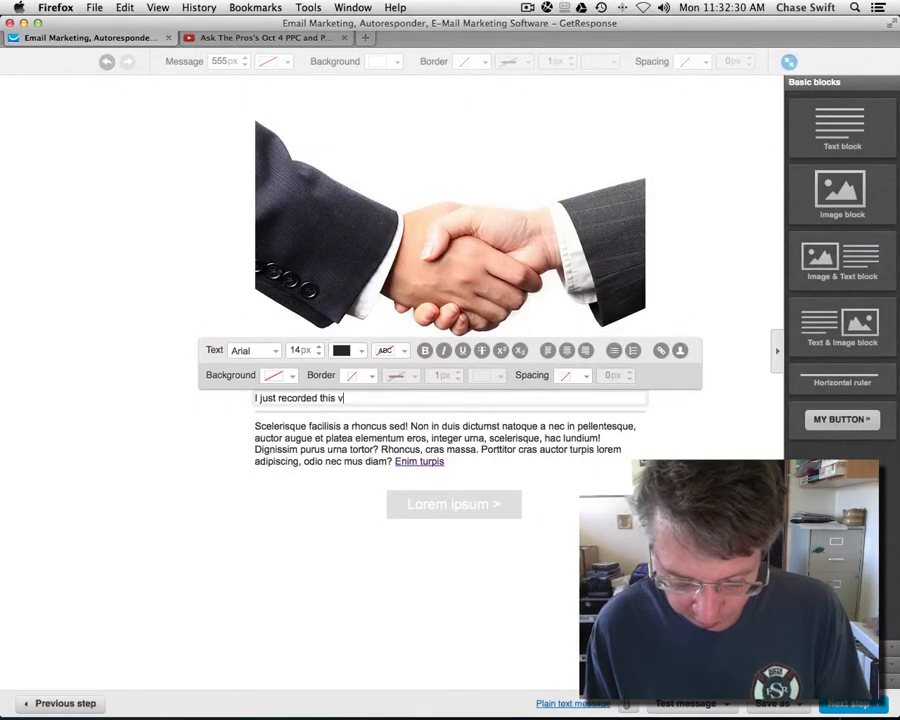
{"action": "type", "text": "ideo on "}
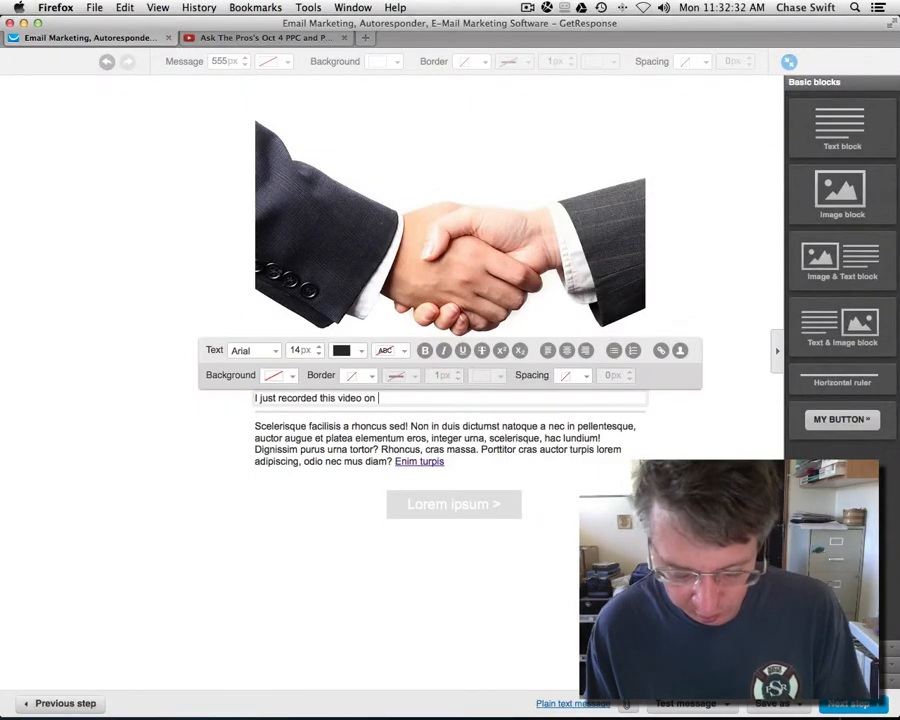
{"action": "type", "text": "how"}
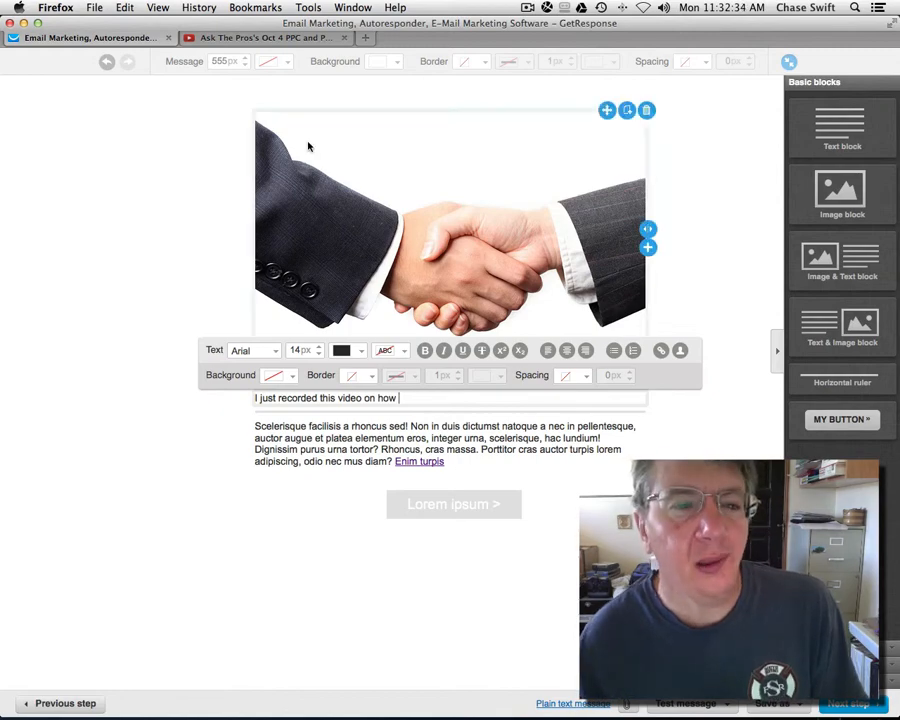
Step: Check the video title, then continue with 'more pay-per-click information and the benefits of the MyPiP Pro'
{"action": "left_click", "coordinate": [203, 37]}
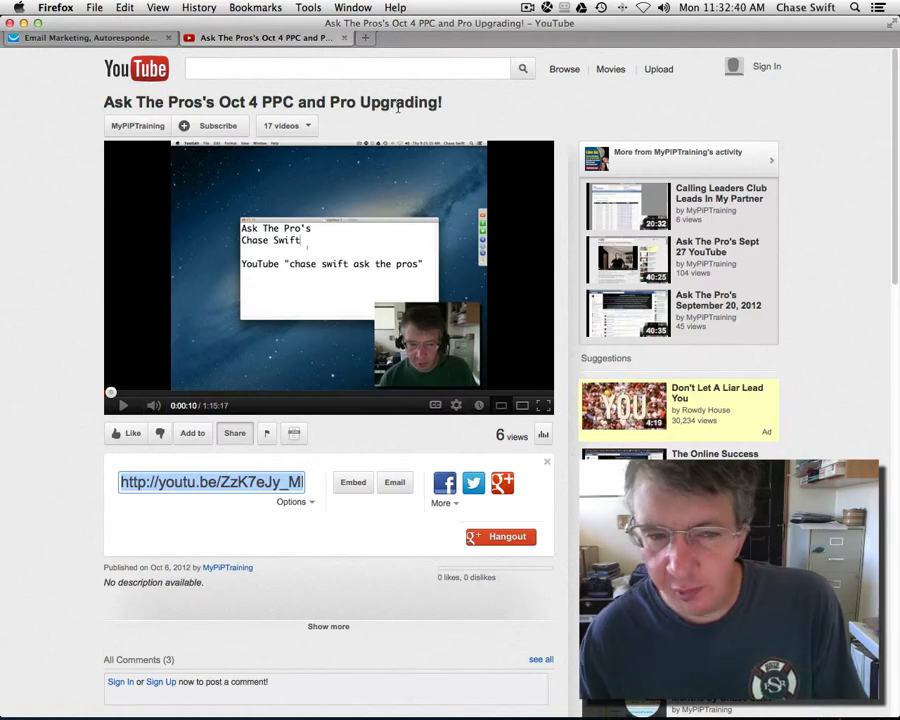
{"action": "left_click", "coordinate": [113, 41]}
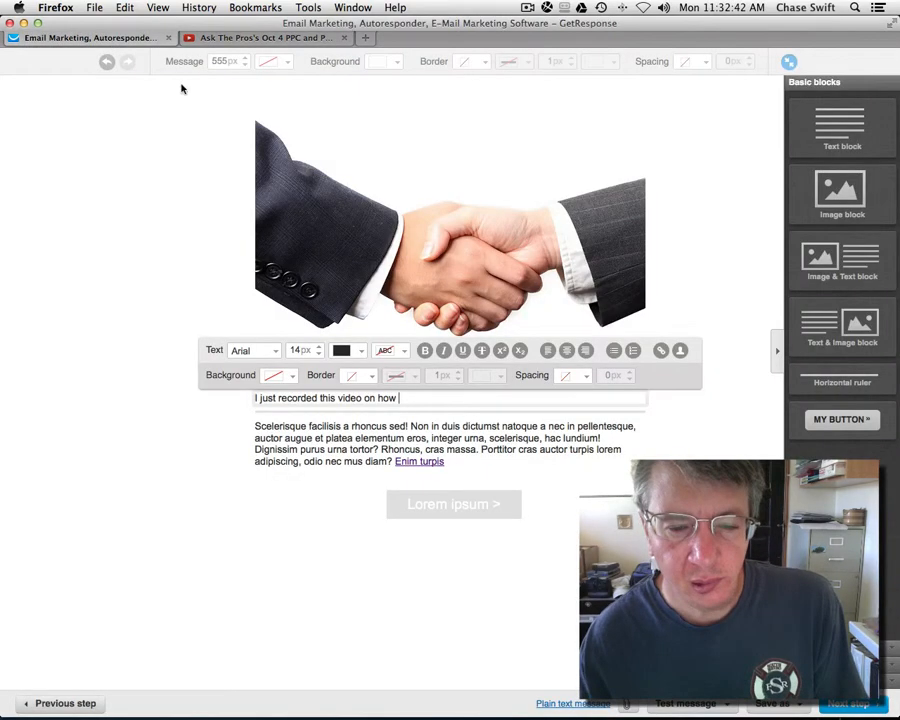
{"action": "double_click", "coordinate": [381, 398]}
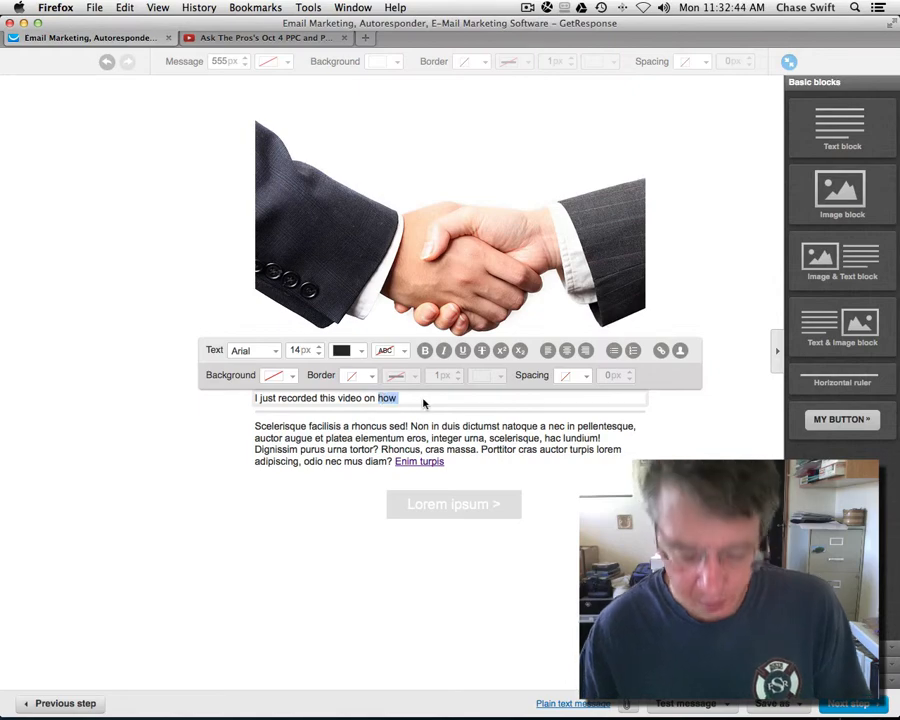
{"action": "type", "text": "more pay-p"}
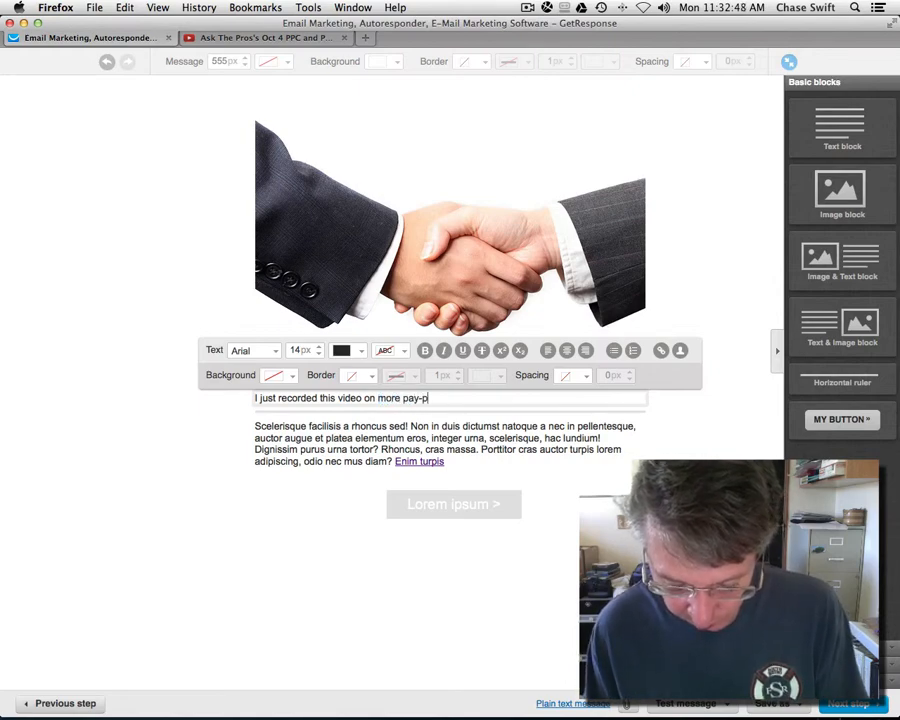
{"action": "type", "text": "er-click in"}
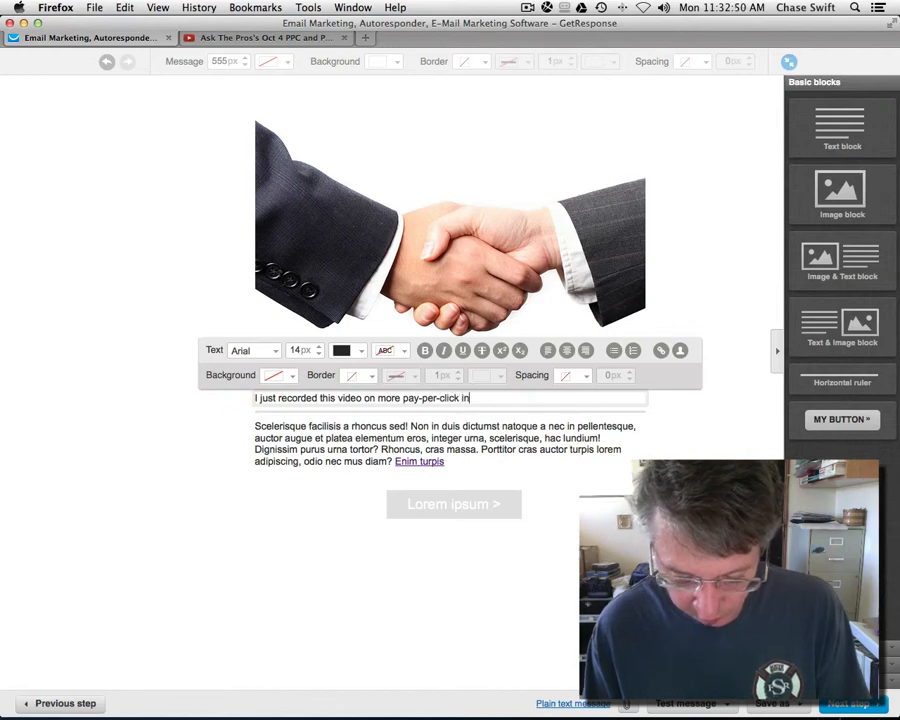
{"action": "type", "text": "format"}
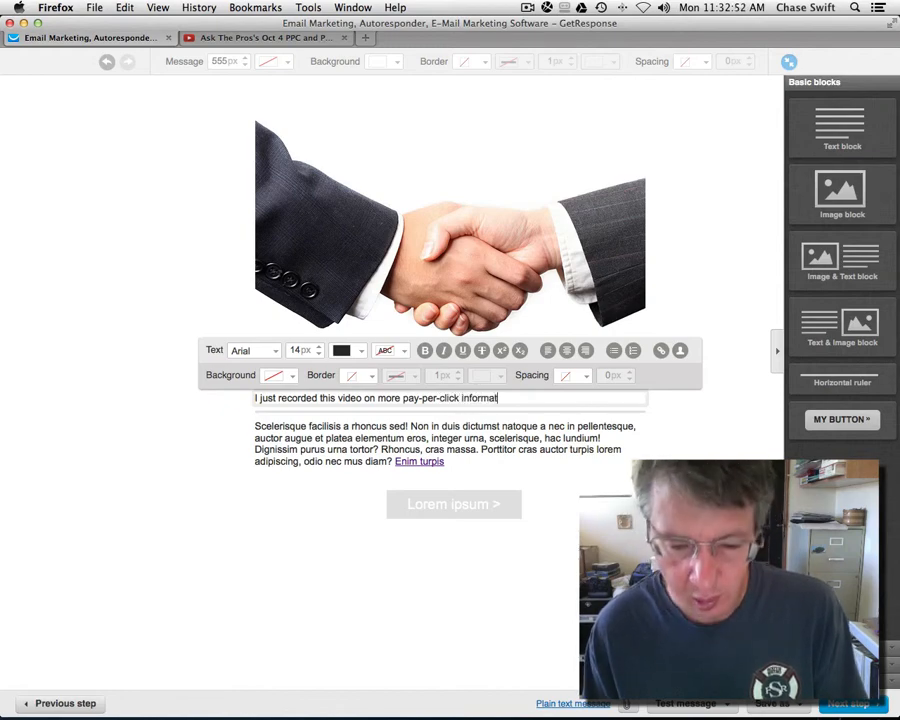
{"action": "type", "text": "ion and"}
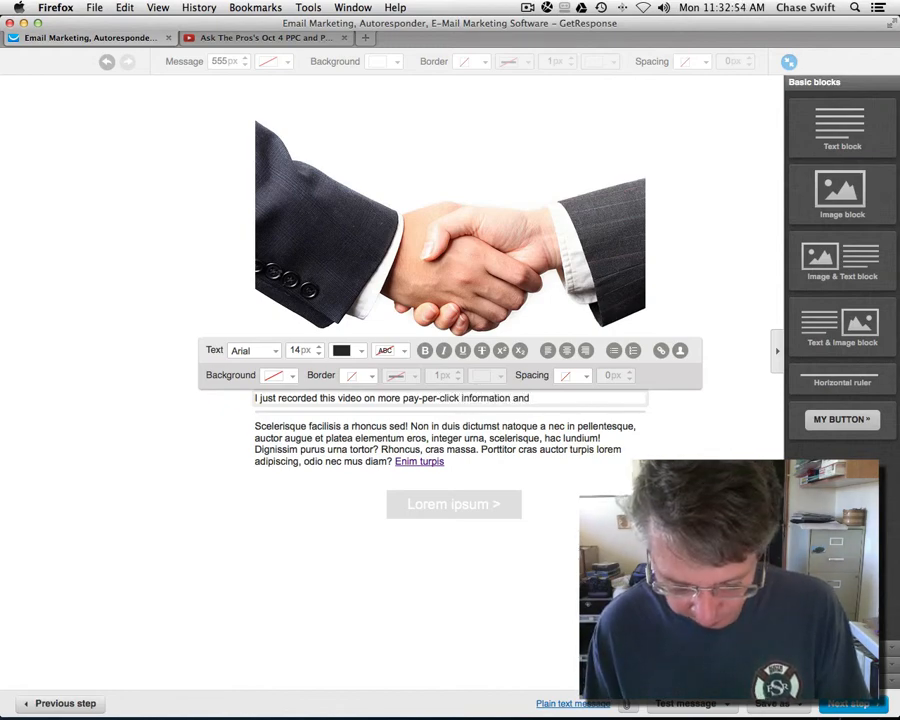
{"action": "type", "text": " the"}
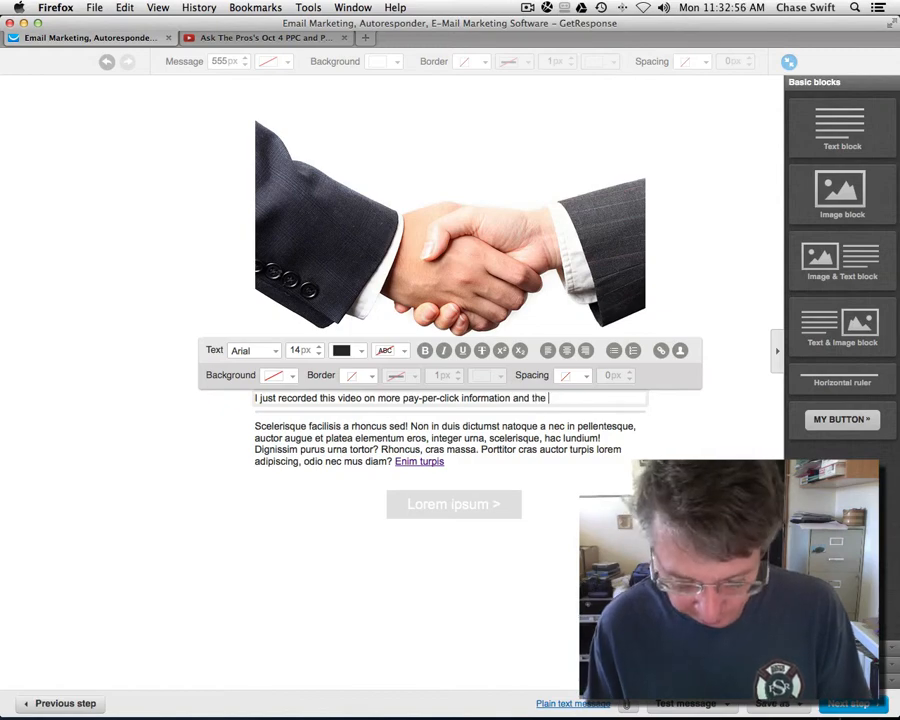
{"action": "type", "text": "best"}
{"action": "key", "text": "BackSpace"}
{"action": "key", "text": "BackSpace"}
{"action": "key", "text": "BackSpace"}
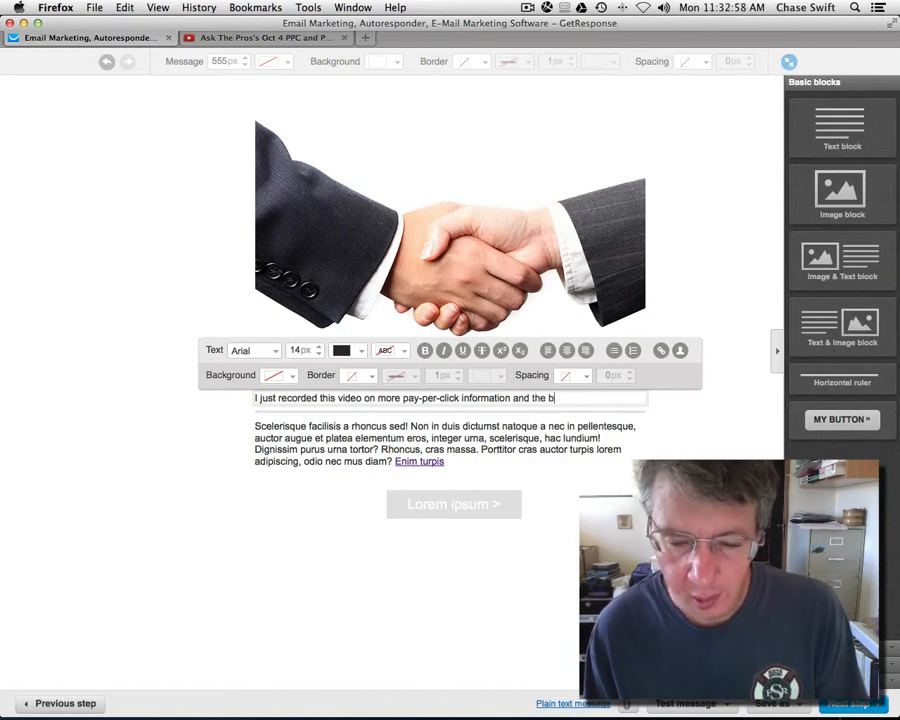
{"action": "type", "text": "enefi"}
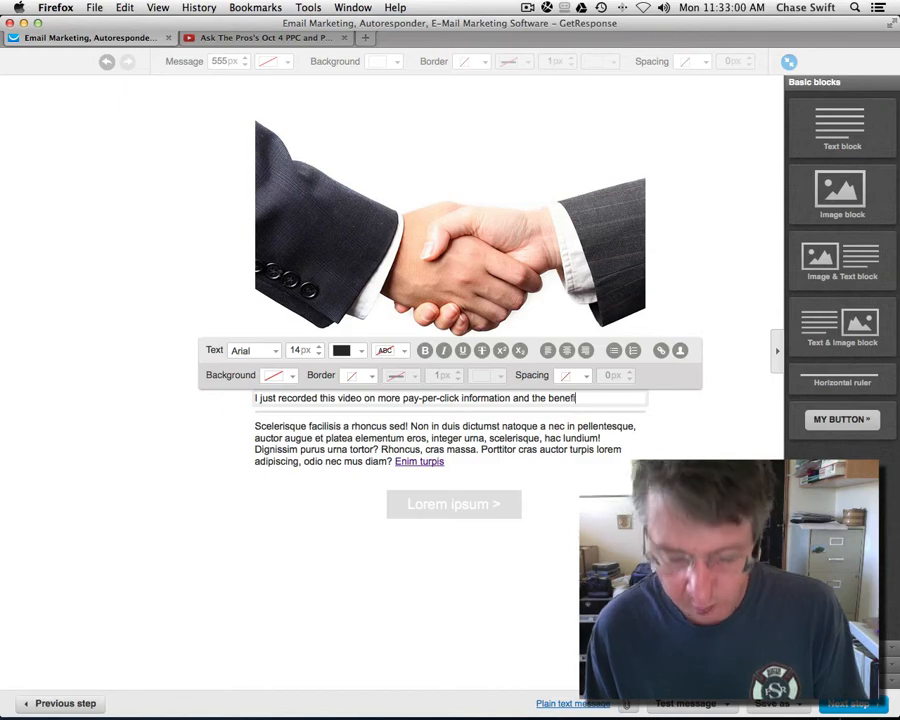
{"action": "type", "text": "ts of "}
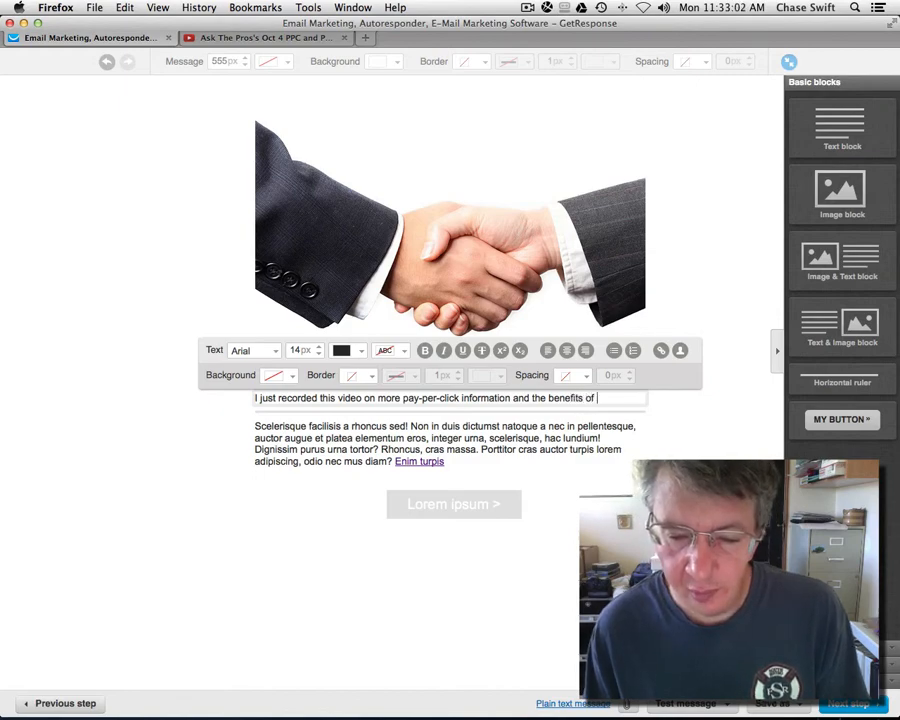
{"action": "type", "text": "the MyP"}
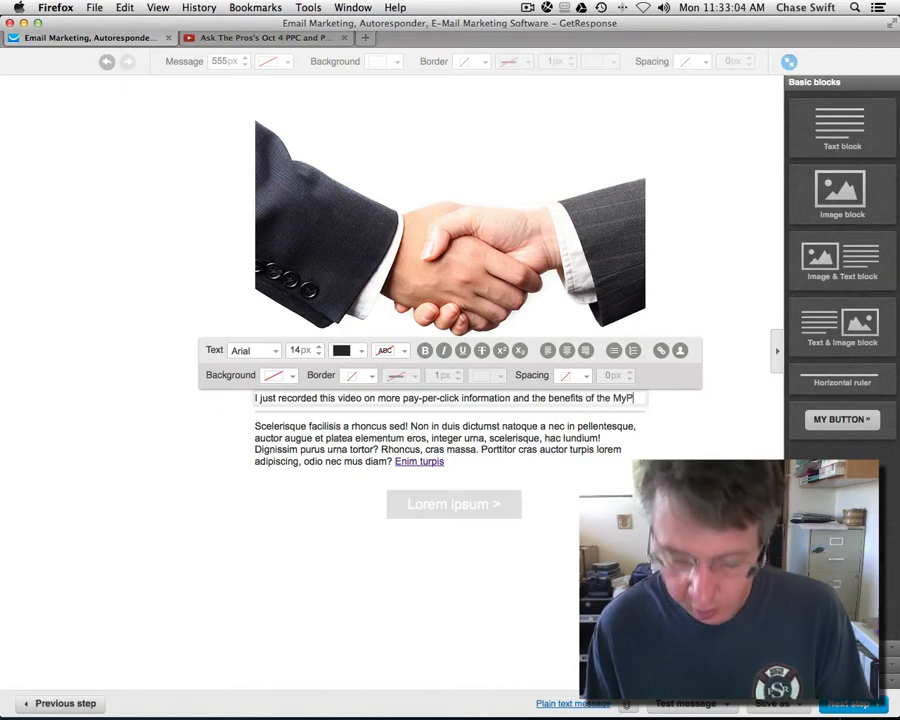
{"action": "type", "text": "iP Pro"}
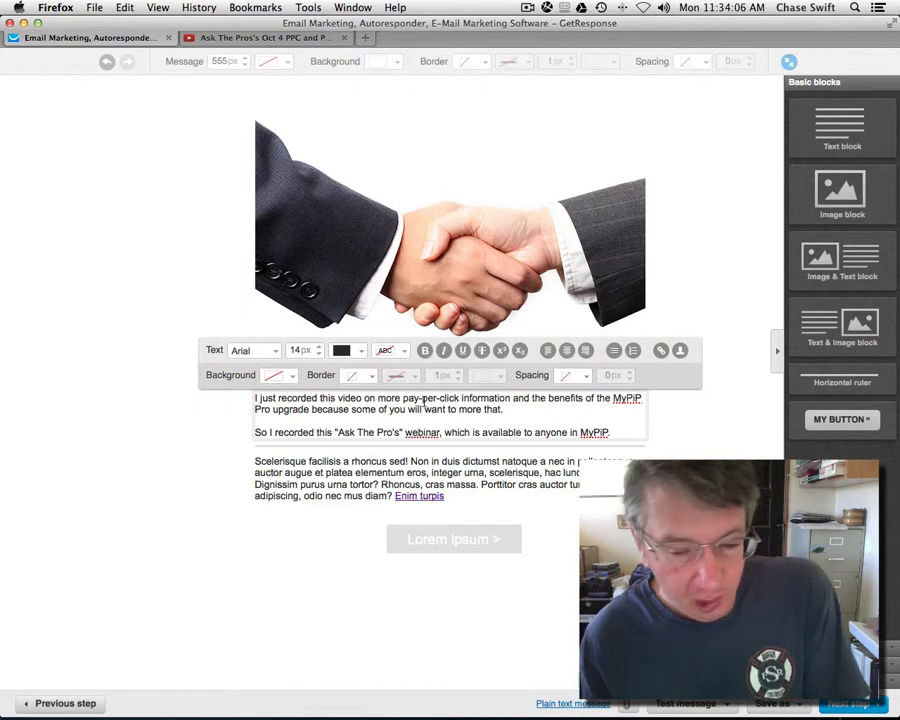
{"action": "left_click", "coordinate": [689, 450]}
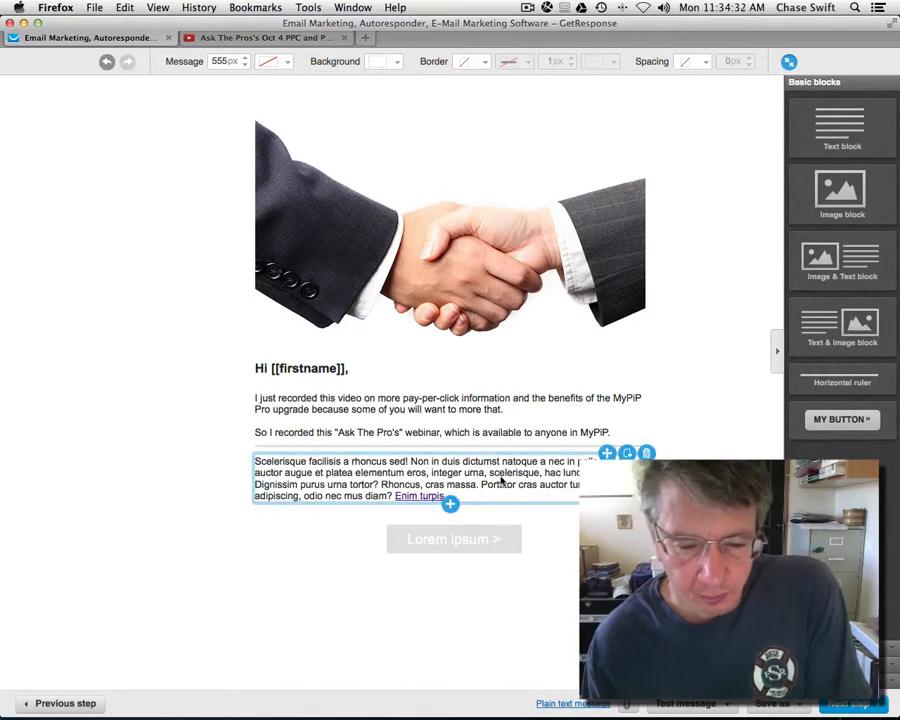
Step: Replace the placeholder paragraph with the sender's full name and e-mail address on separate lines
{"action": "left_click", "coordinate": [474, 497]}
{"action": "left_click_drag", "start_coordinate": [474, 497], "coordinate": [258, 463]}
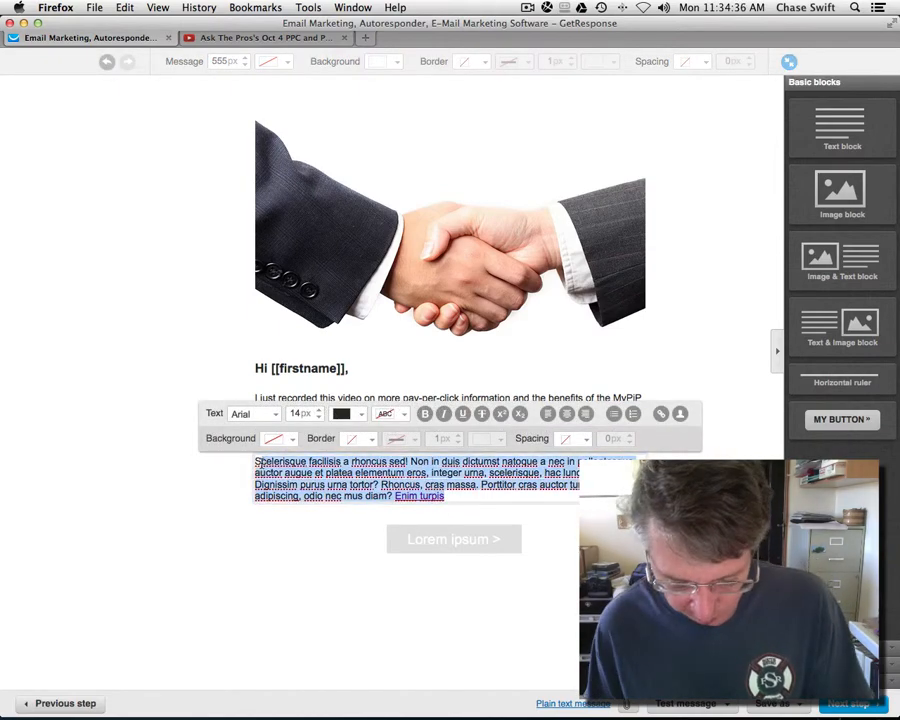
{"action": "key", "text": "BackSpace"}
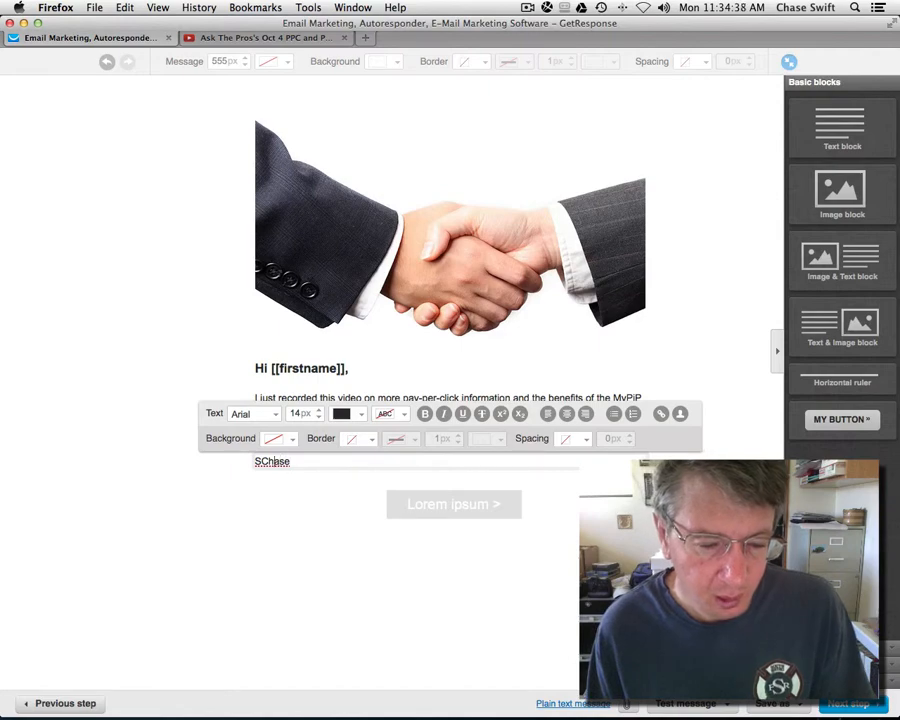
{"action": "key", "text": "Home"}
{"action": "key", "text": "Delete"}
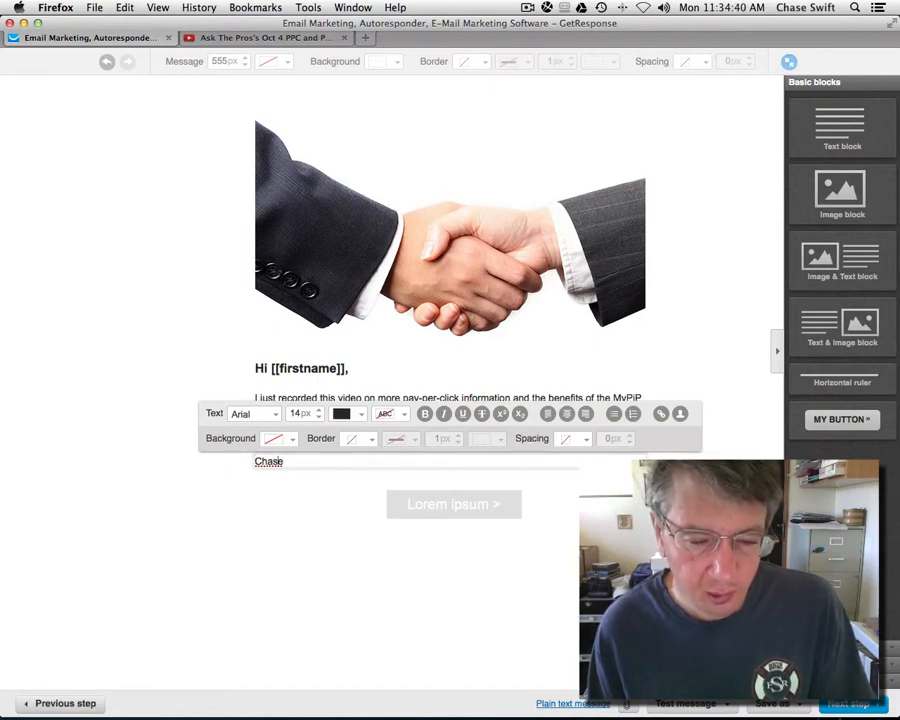
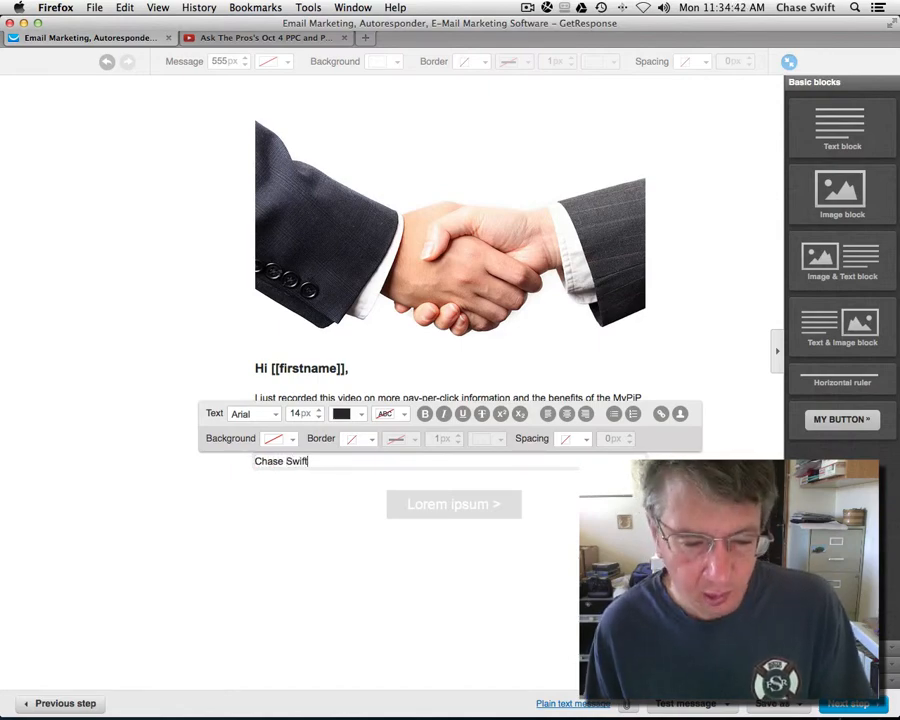
{"action": "key", "text": "Return"}
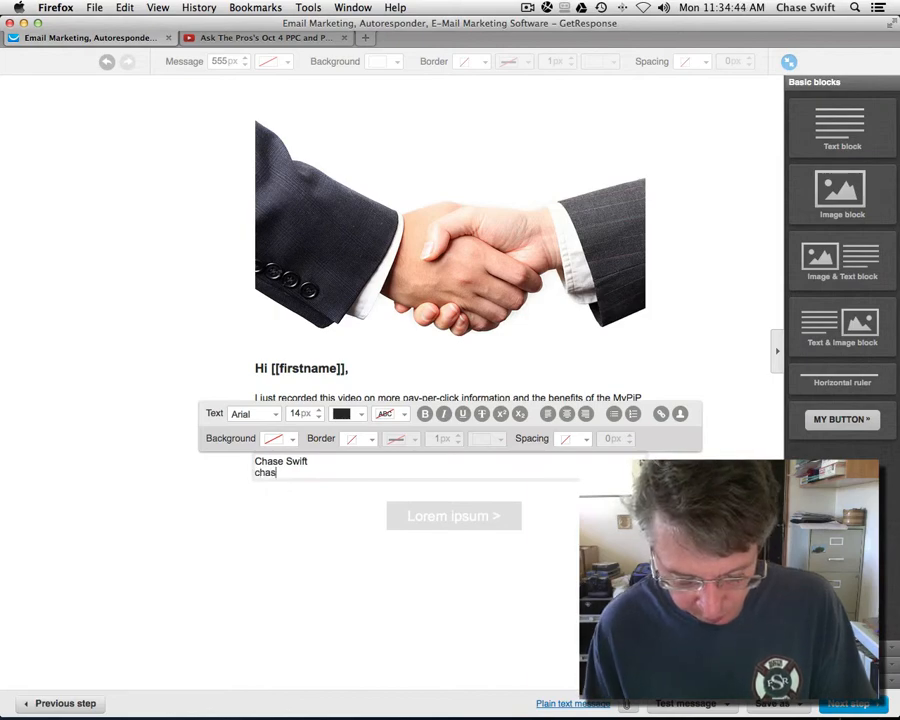
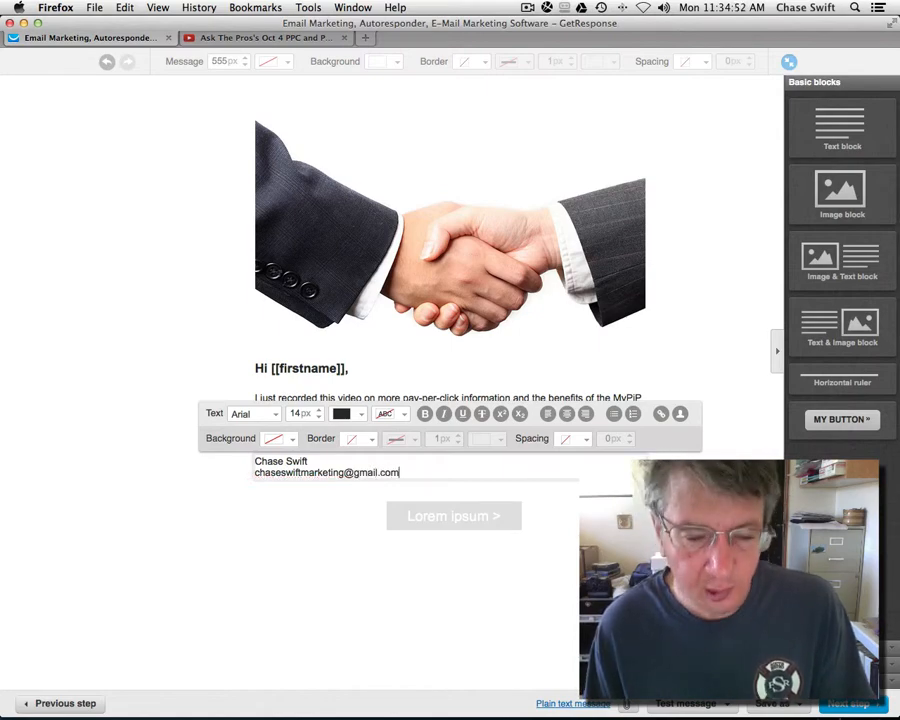
{"action": "key", "text": "Return"}
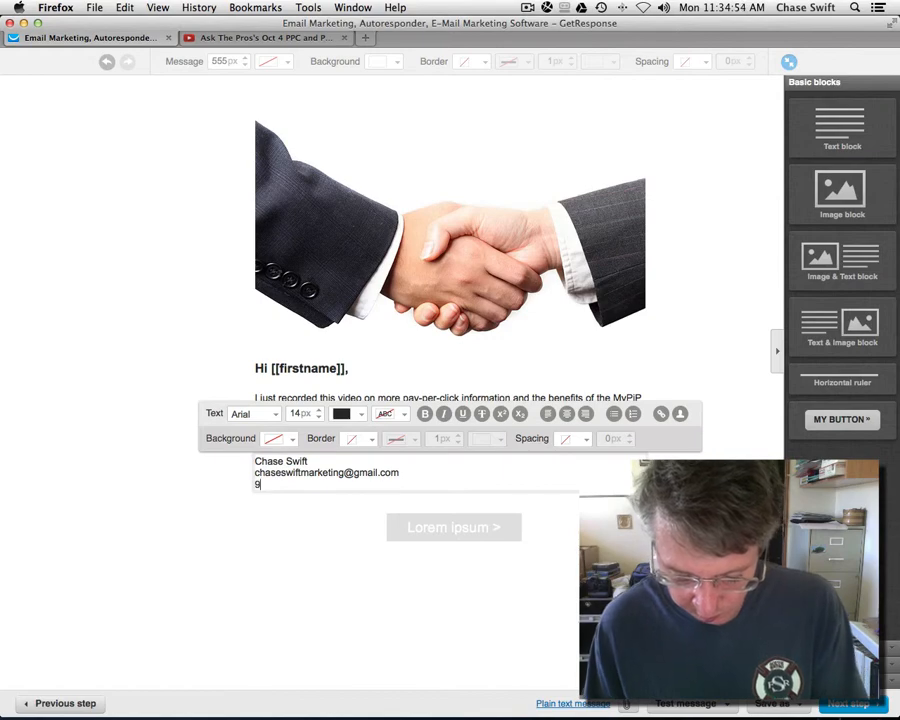
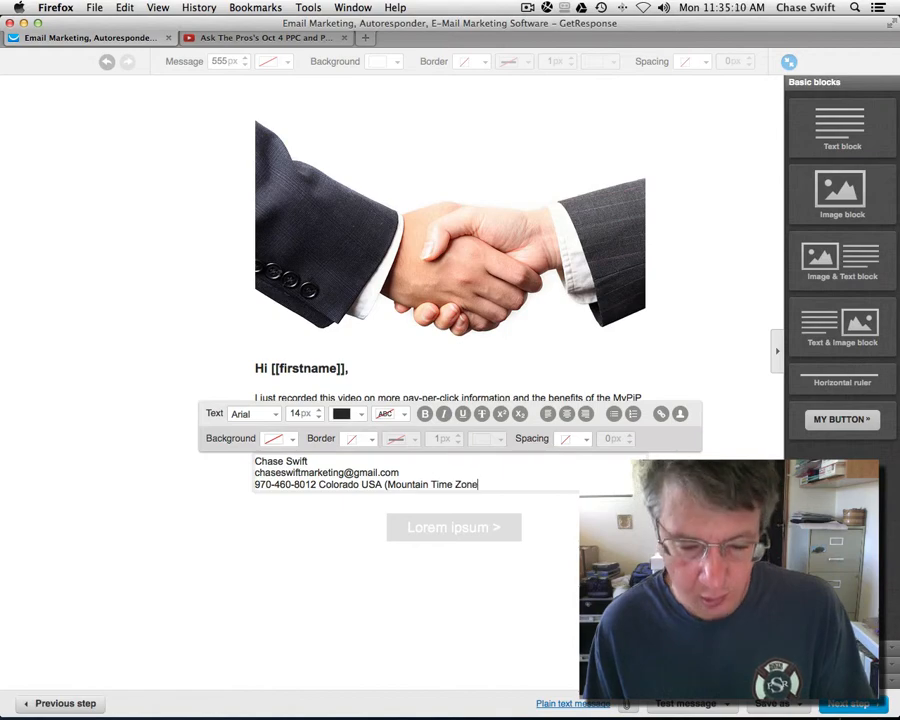
Step: Add the phone number with 'Colorado USA (Mountain Time Zone)' and a Skype username line
{"action": "key", "text": "Return"}
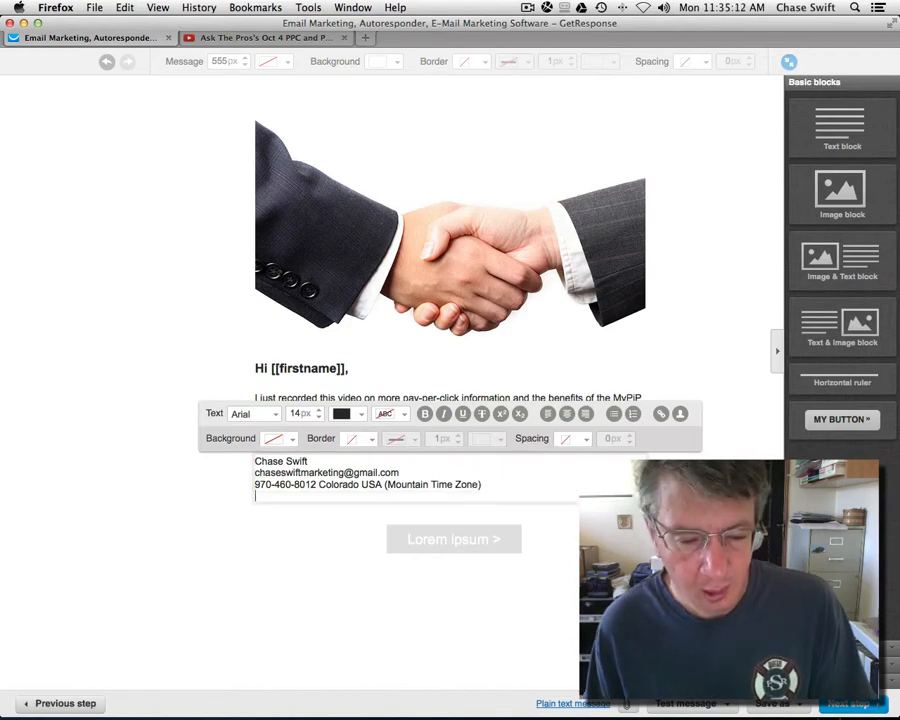
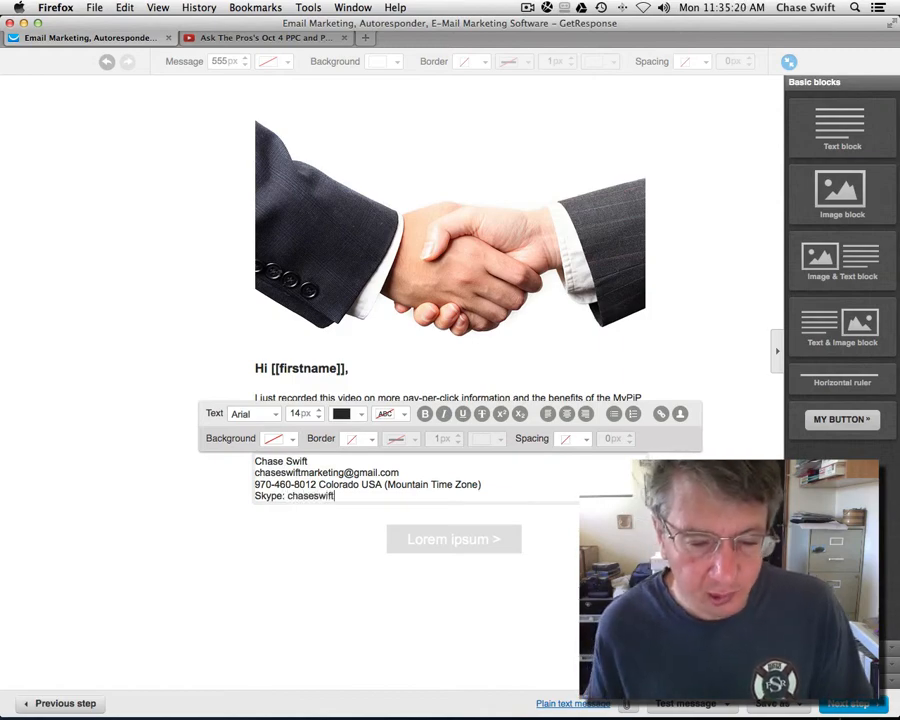
{"action": "left_click", "coordinate": [114, 502]}
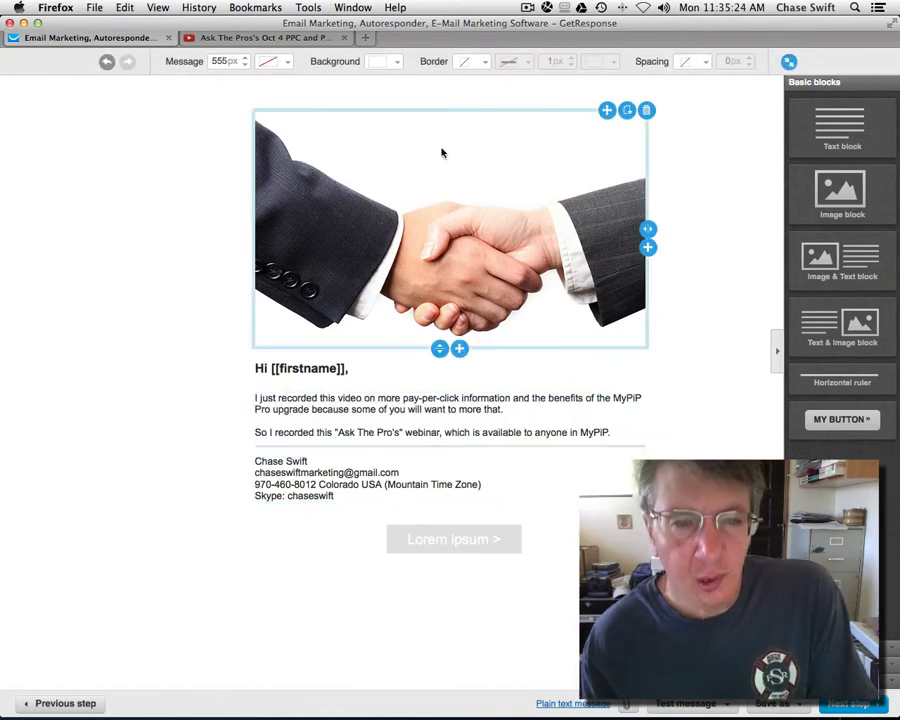
Step: Copy the share link of the 'Ask The Pros's Oct 4 PPC and Pro Upgrading!' YouTube video
{"action": "left_click", "coordinate": [215, 36]}
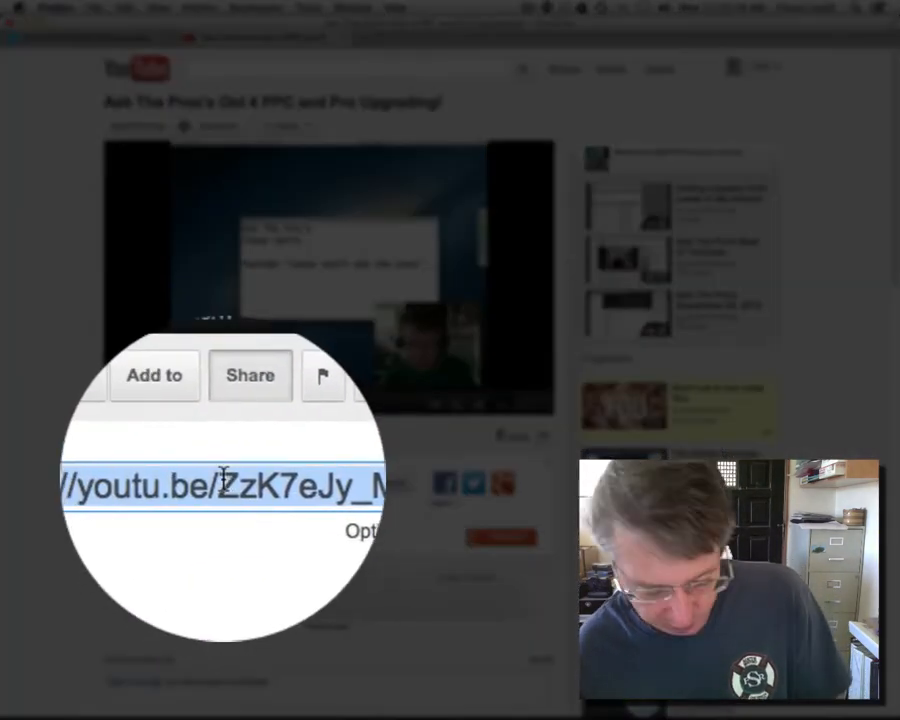
{"action": "right_click", "coordinate": [223, 482]}
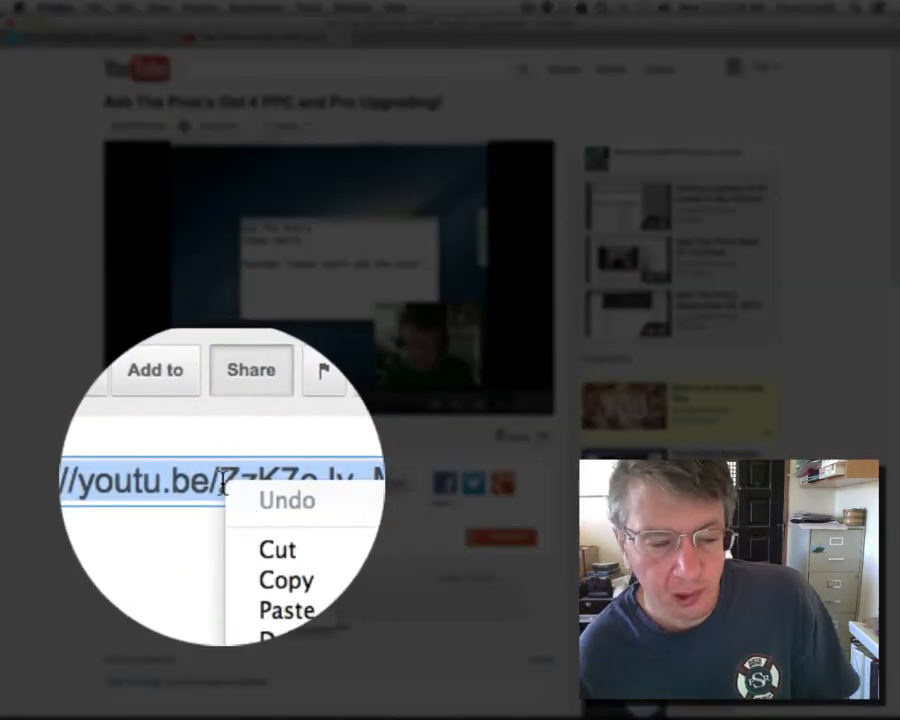
{"action": "left_click", "coordinate": [248, 532]}
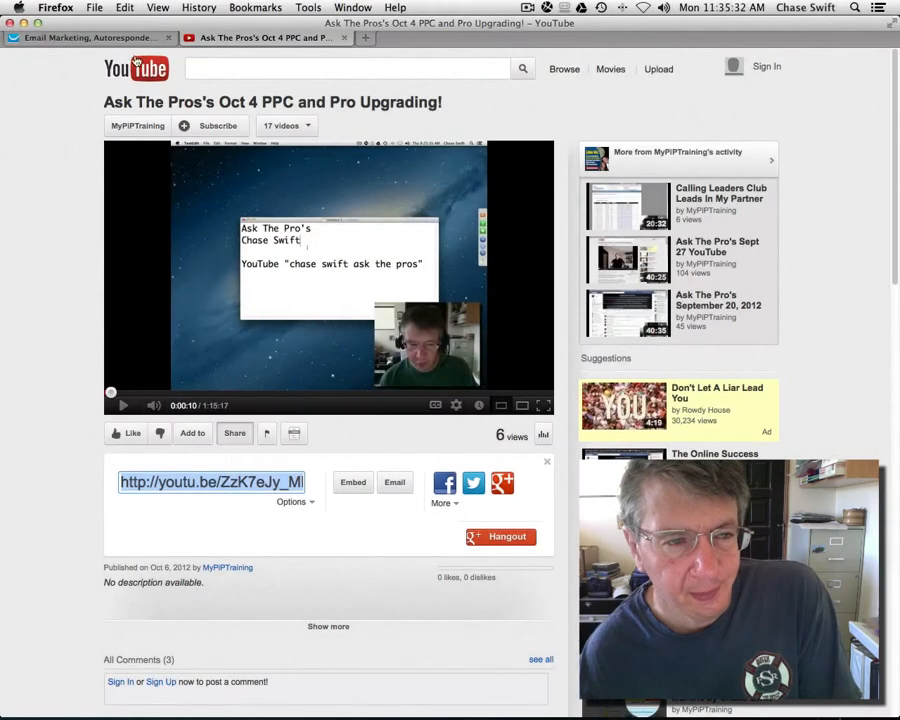
{"action": "left_click", "coordinate": [90, 38]}
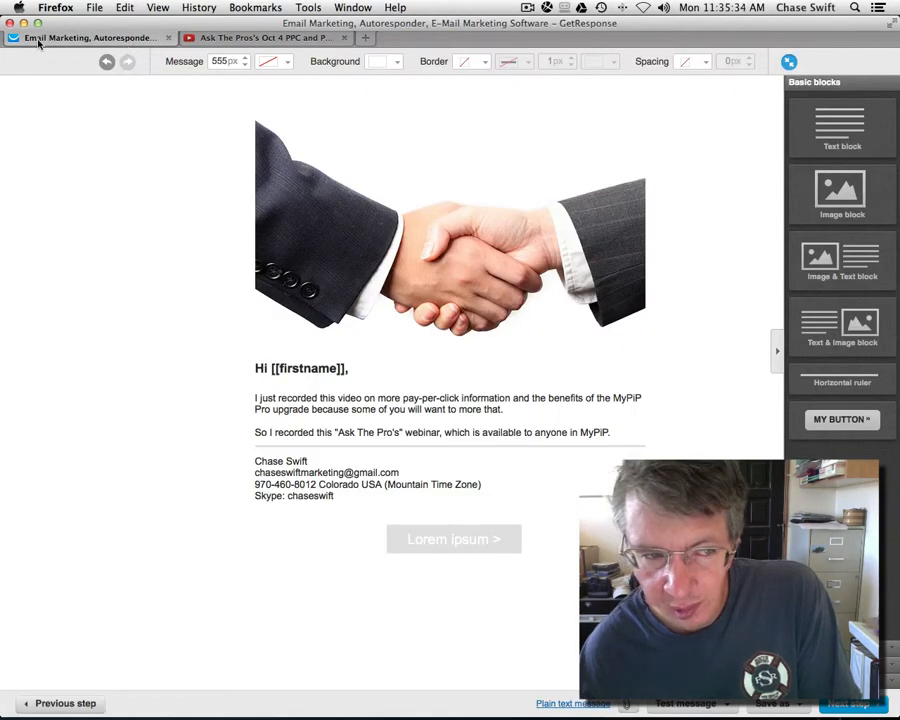
Step: Add the line 'So click the link below to be taken to this YouTube webinar recording!' after the MyPiP sentence
{"action": "left_click", "coordinate": [619, 438]}
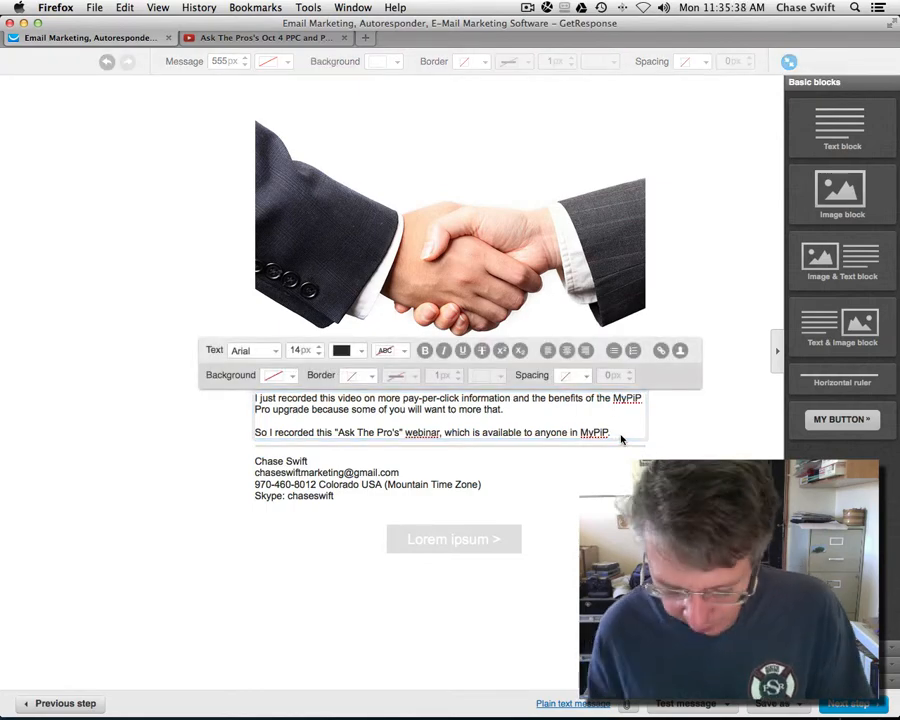
{"action": "key", "text": "Return"}
{"action": "key", "text": "Return"}
{"action": "type", "text": "S"}
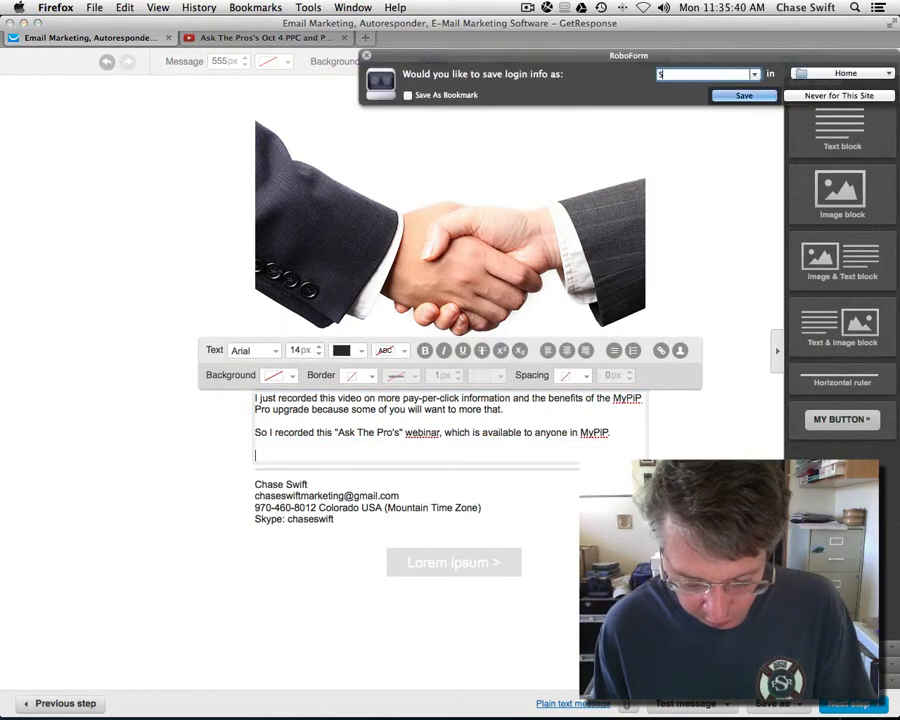
{"action": "type", "text": "o click"}
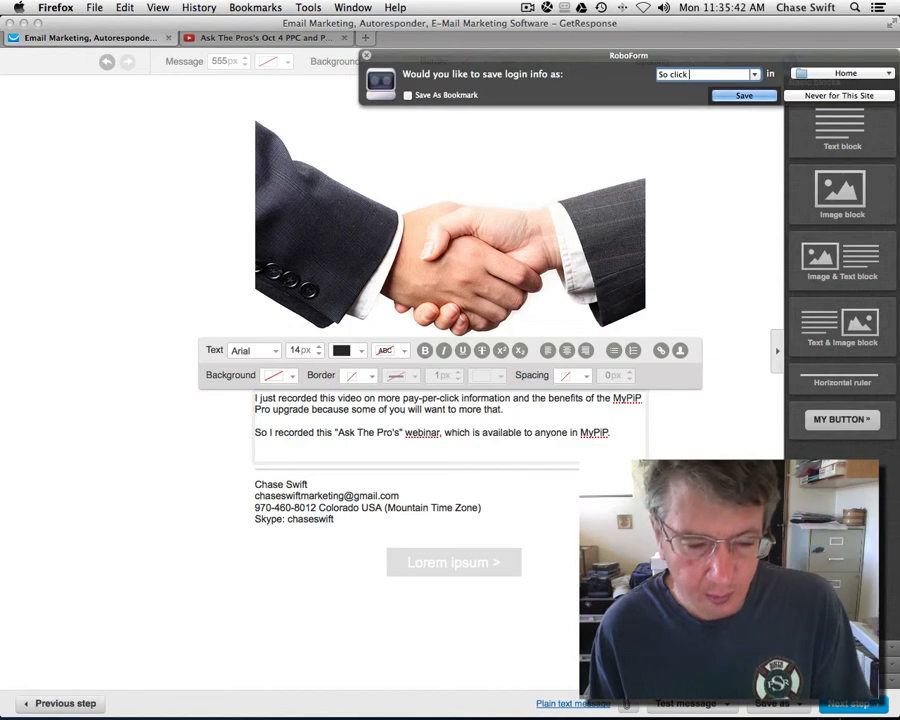
{"action": "left_click", "coordinate": [366, 56]}
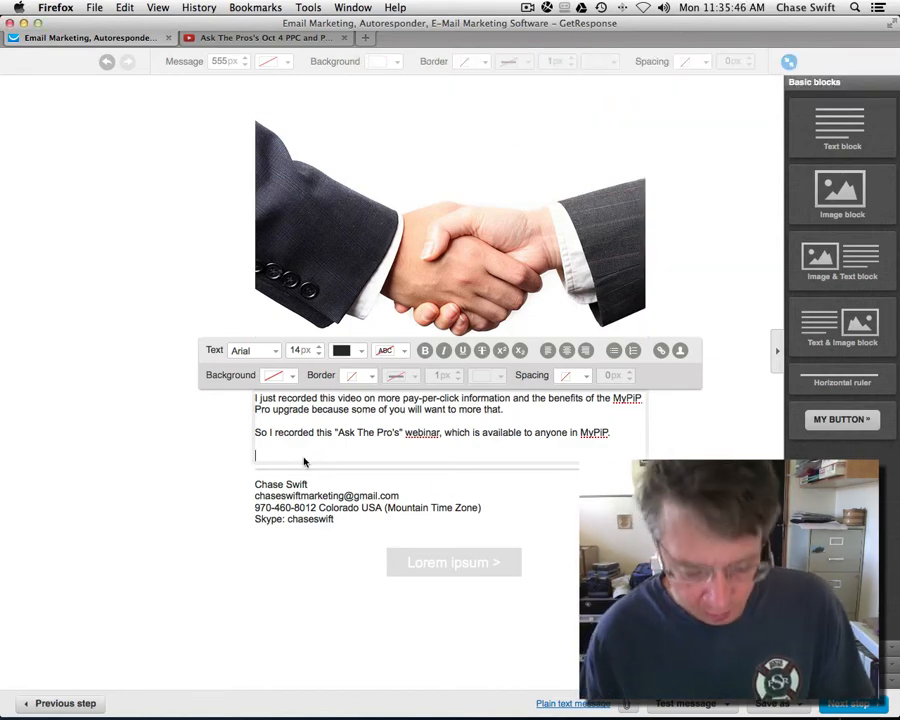
{"action": "type", "text": "S"}
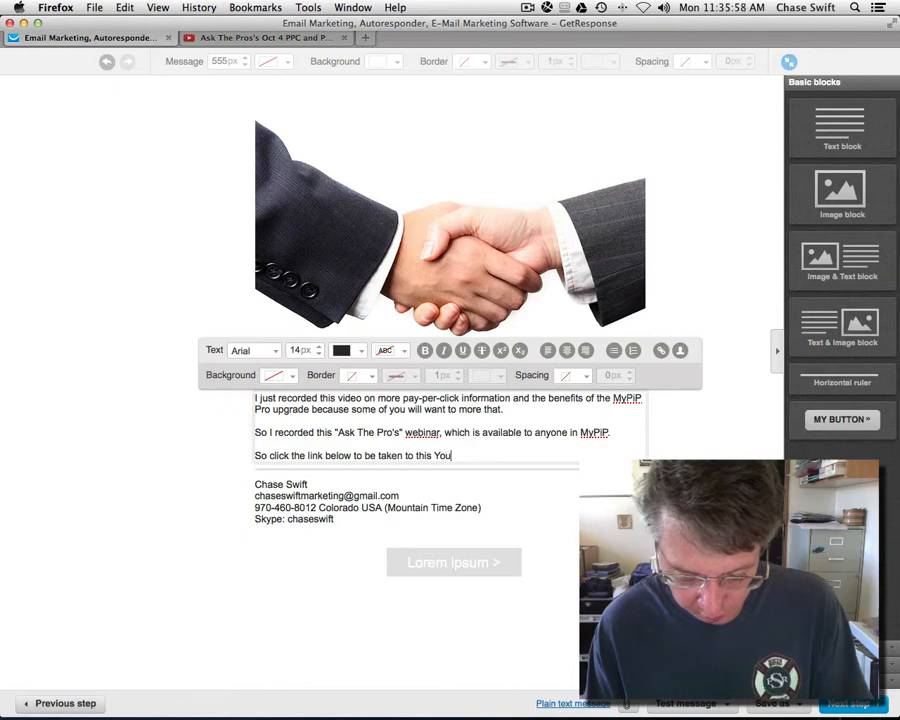
{"action": "type", "text": "webinar recording!"}
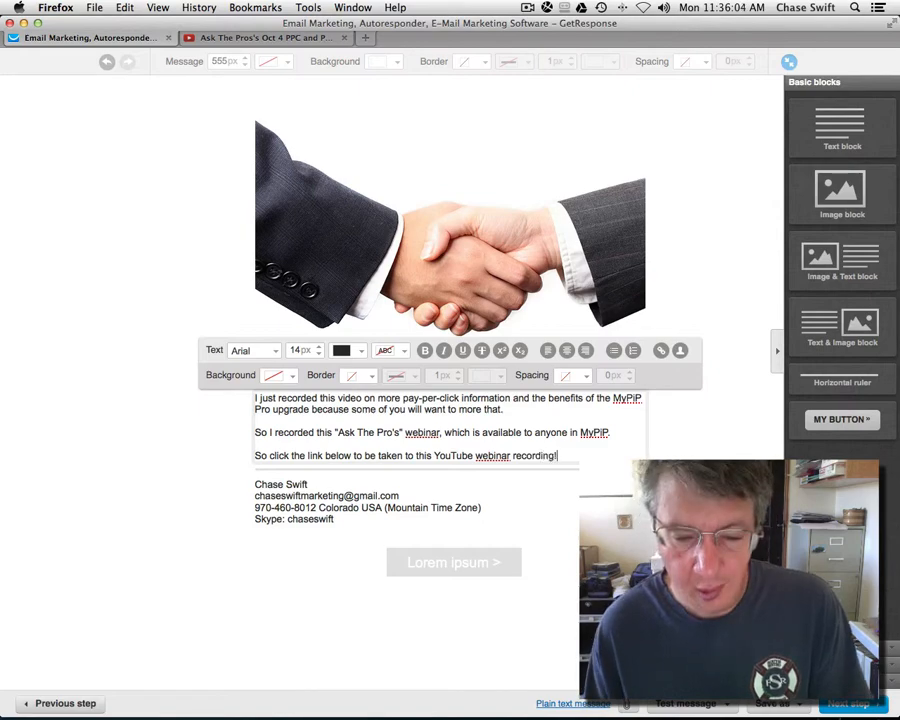
{"action": "left_click", "coordinate": [160, 481]}
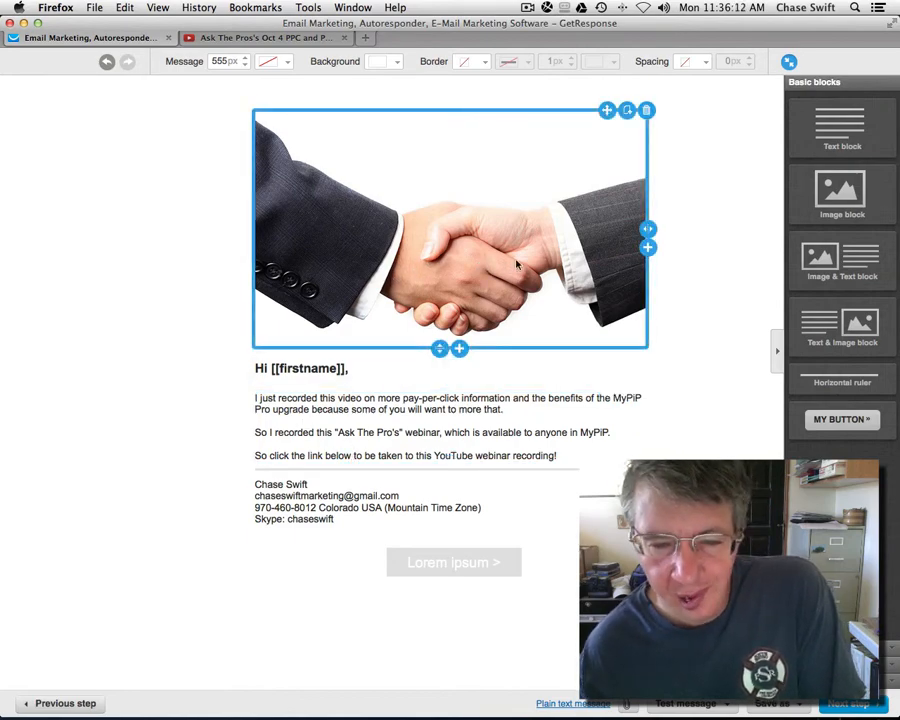
Step: Start the first paragraph with 'As you business partner,'
{"action": "left_click", "coordinate": [257, 399]}
{"action": "type", "text": "As you "}
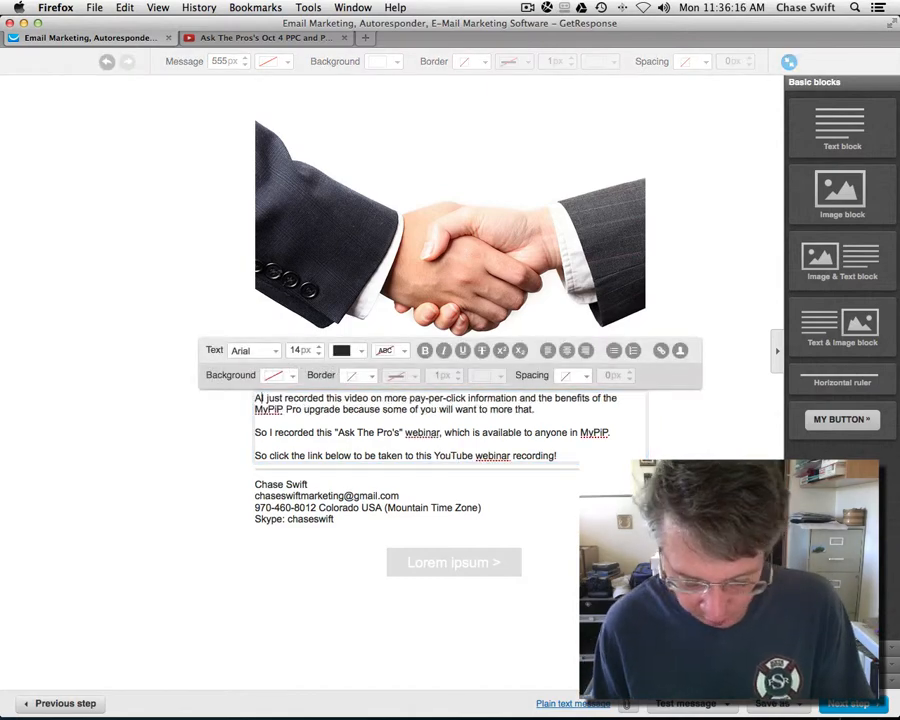
{"action": "type", "text": "business "}
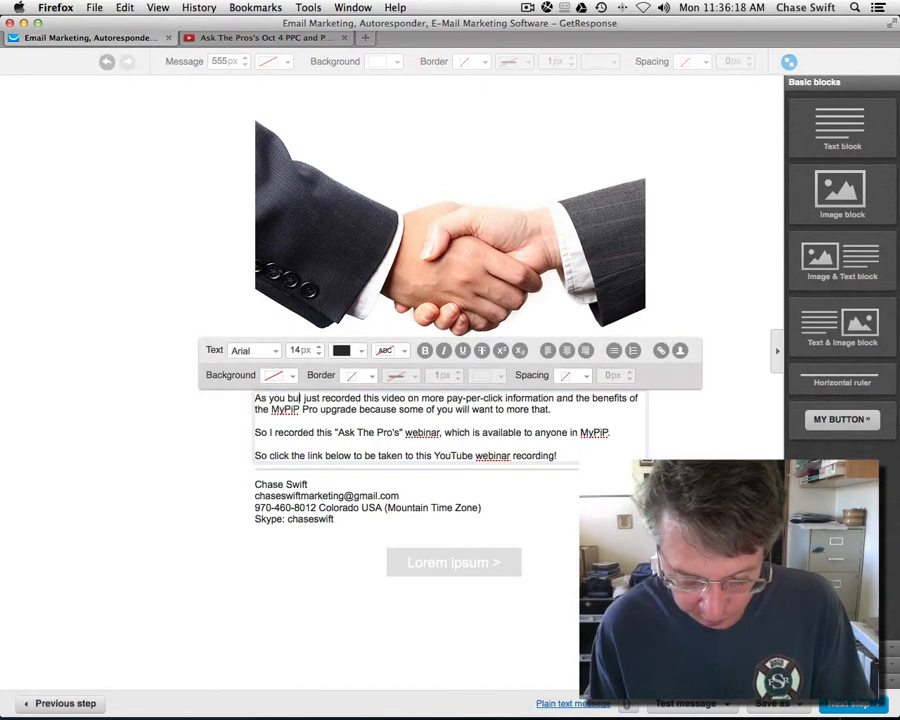
{"action": "type", "text": "partner, I"}
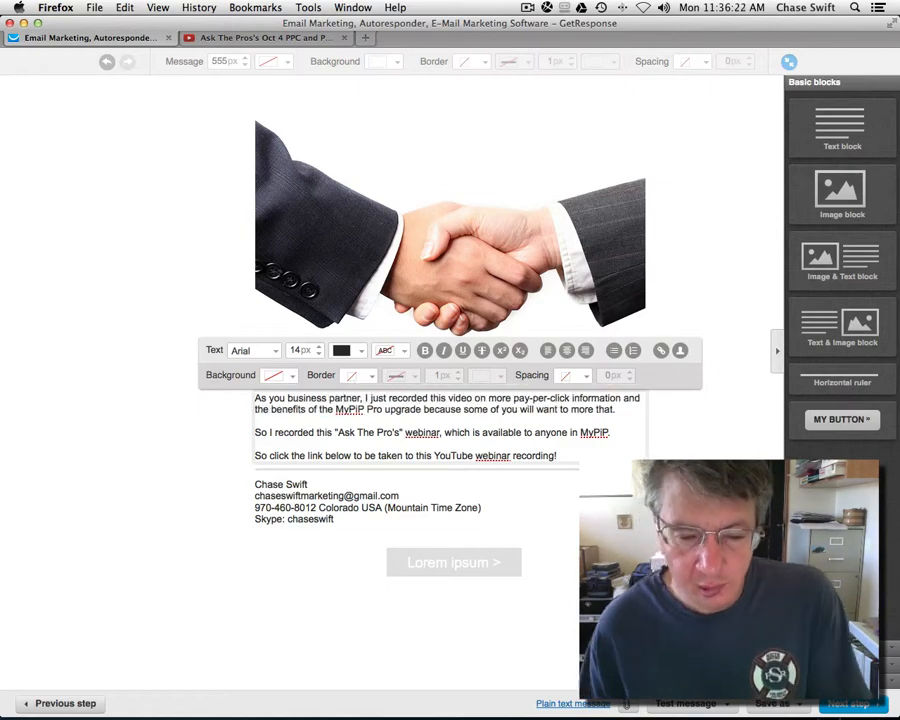
{"action": "left_click", "coordinate": [186, 450]}
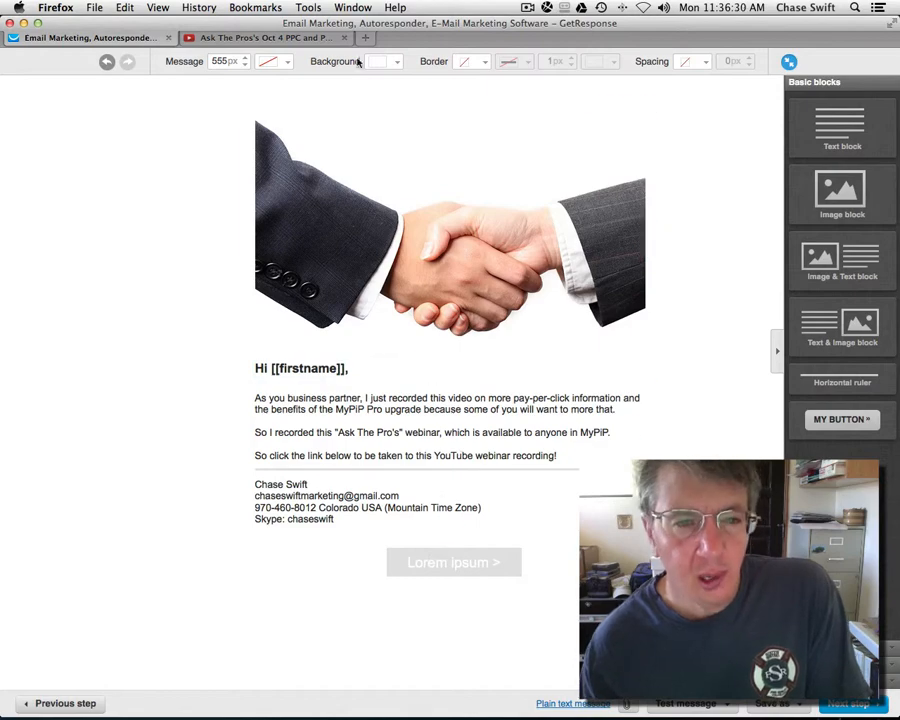
Step: Copy the YouTube video's share link again
{"action": "left_click", "coordinate": [313, 40]}
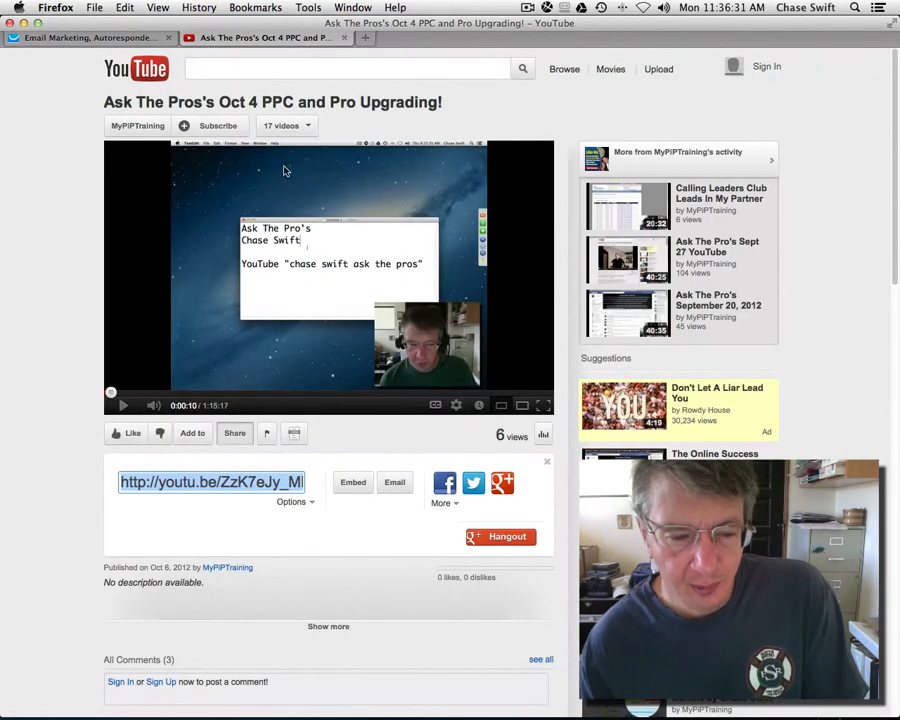
{"action": "right_click", "coordinate": [226, 484]}
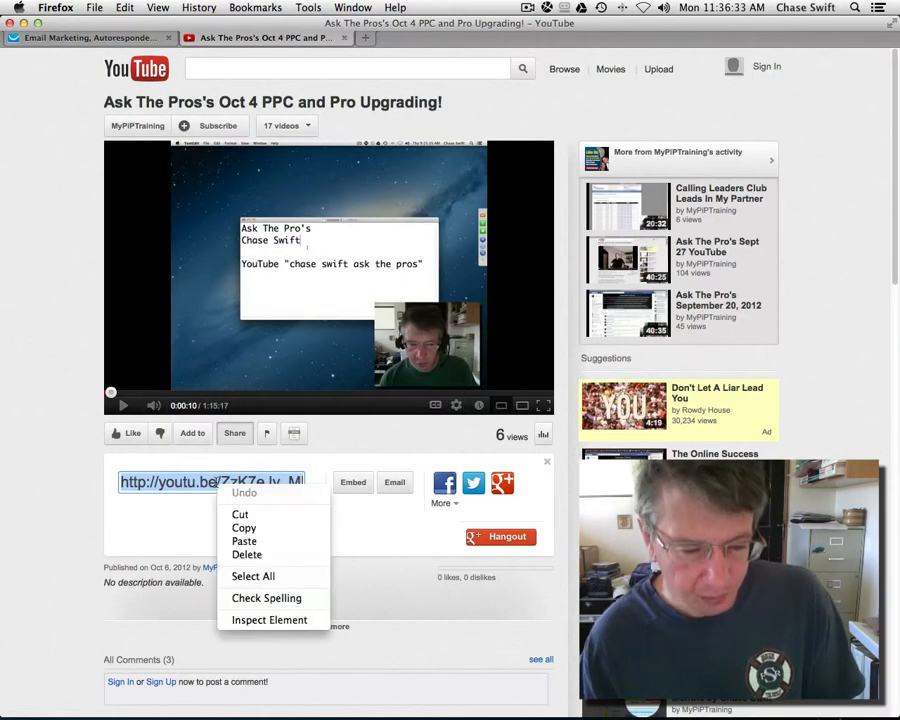
{"action": "left_click", "coordinate": [243, 528]}
{"action": "left_click", "coordinate": [150, 36]}
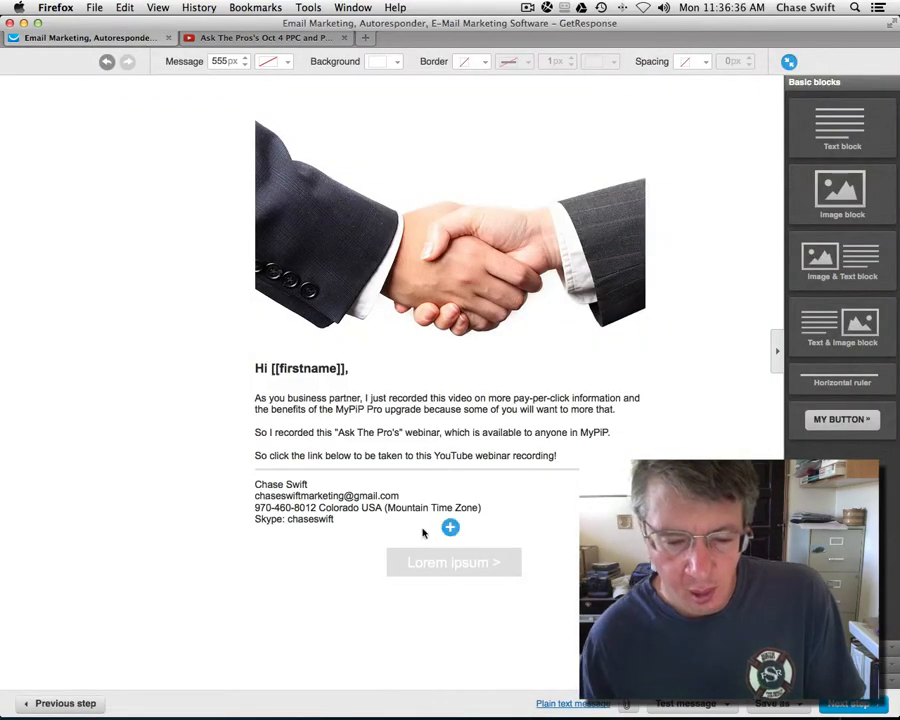
Step: Change the Lorem ipsum button text to 'Click To Watch Now'
{"action": "left_click", "coordinate": [430, 562]}
{"action": "left_click", "coordinate": [437, 566]}
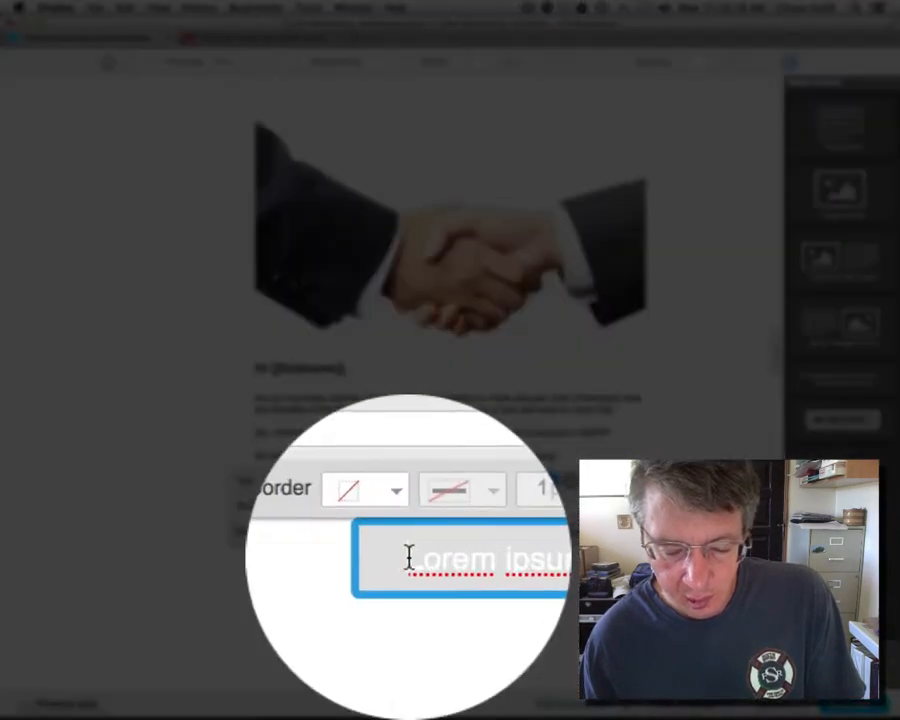
{"action": "left_click_drag", "start_coordinate": [407, 563], "coordinate": [489, 557]}
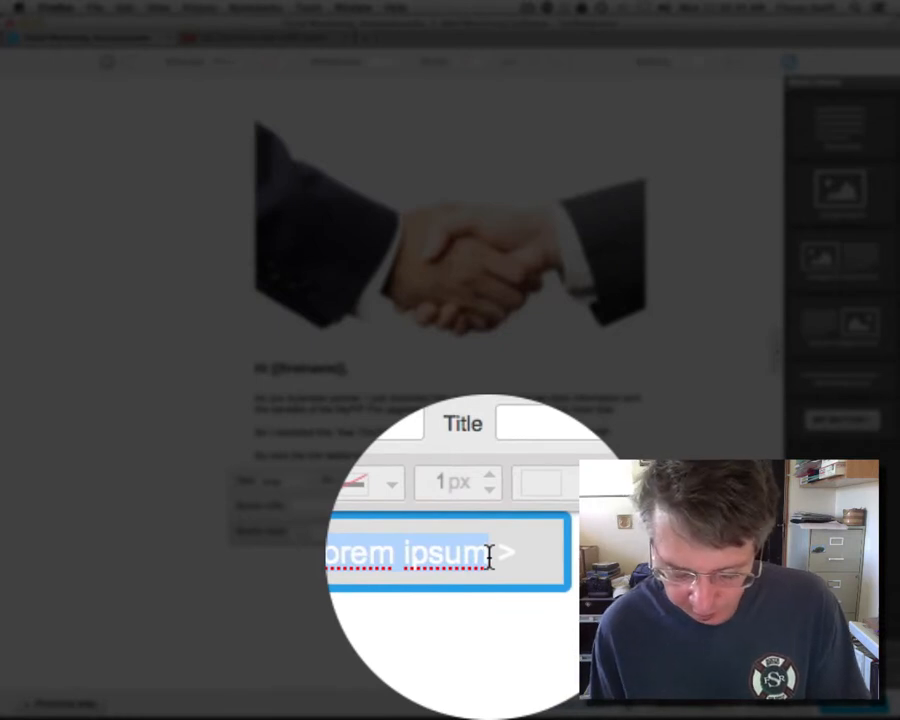
{"action": "type", "text": "Clici"}
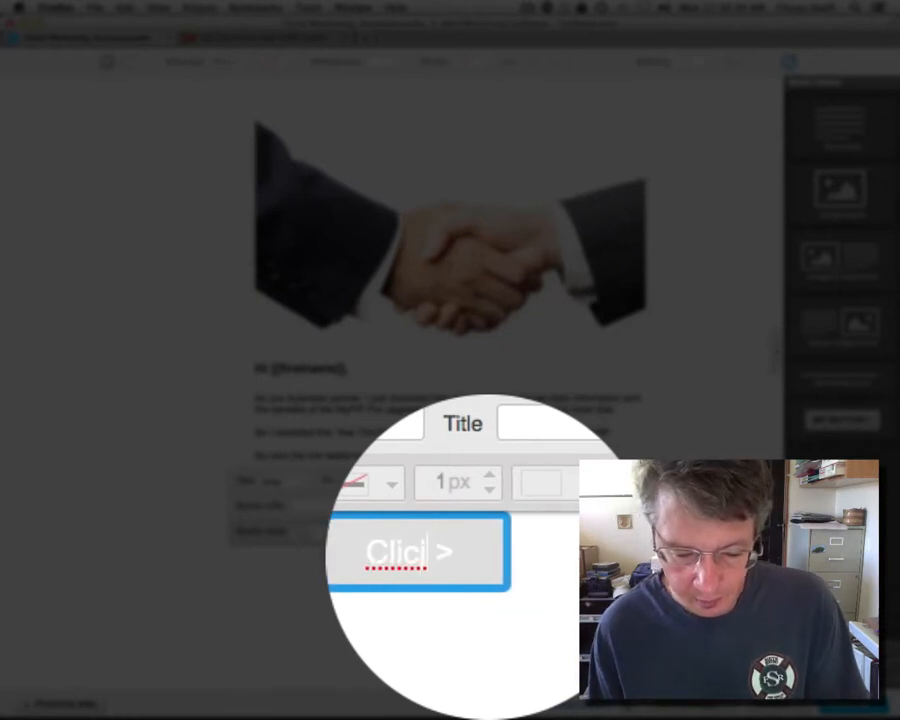
{"action": "key", "text": "BackSpace"}
{"action": "type", "text": "k To w"}
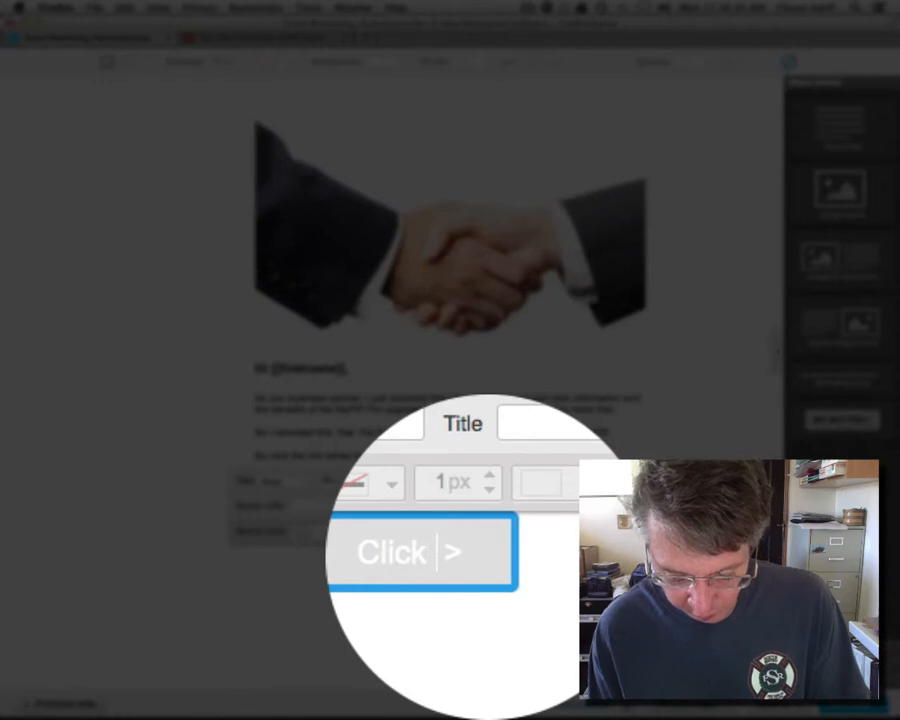
{"action": "type", "text": "atch No"}
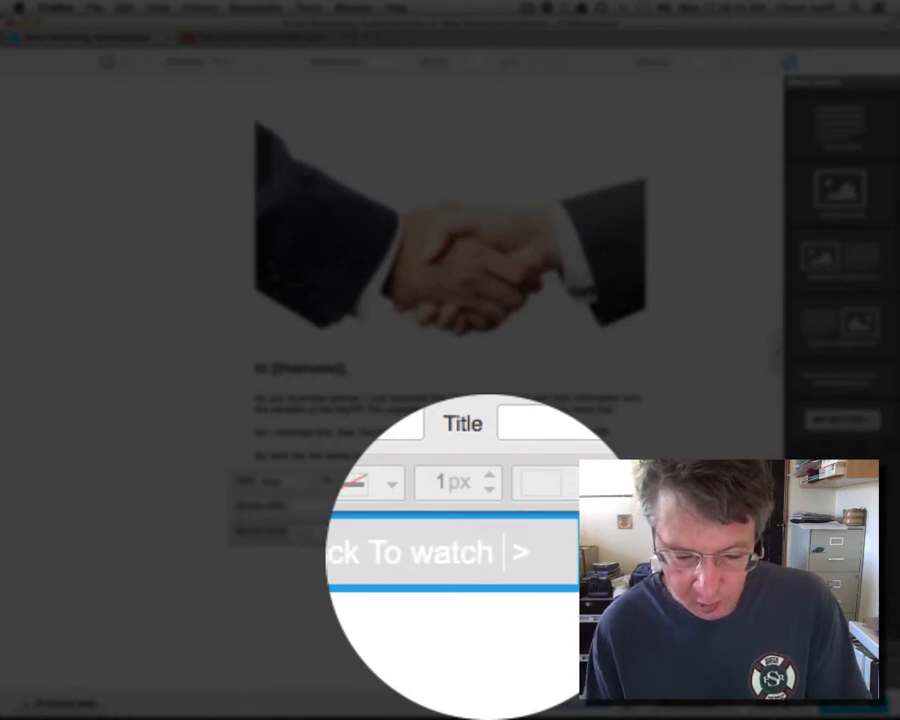
{"action": "type", "text": "w"}
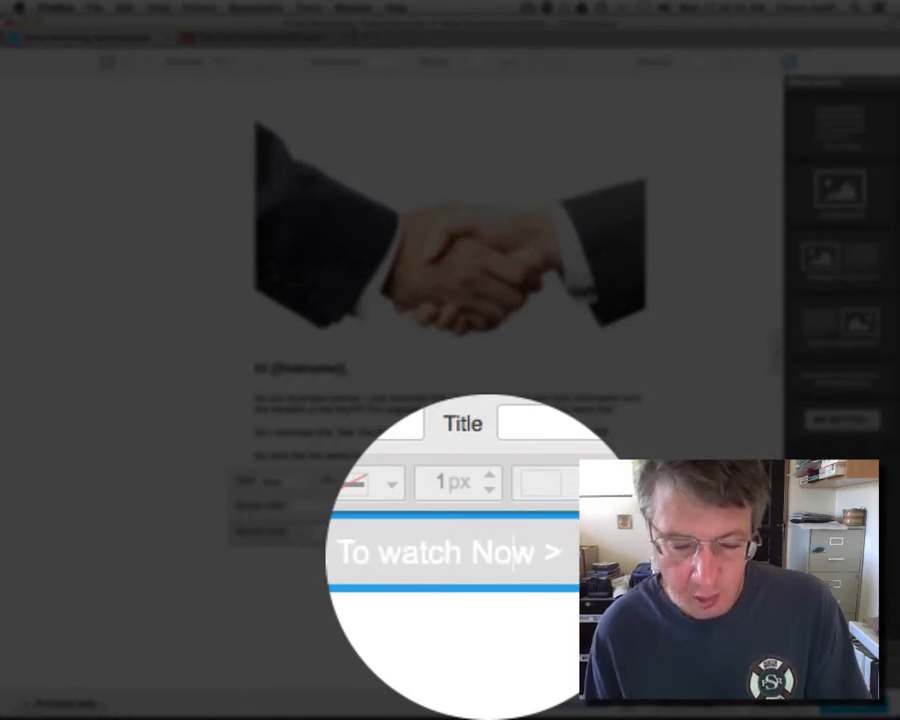
{"action": "key", "text": "shift+Left"}
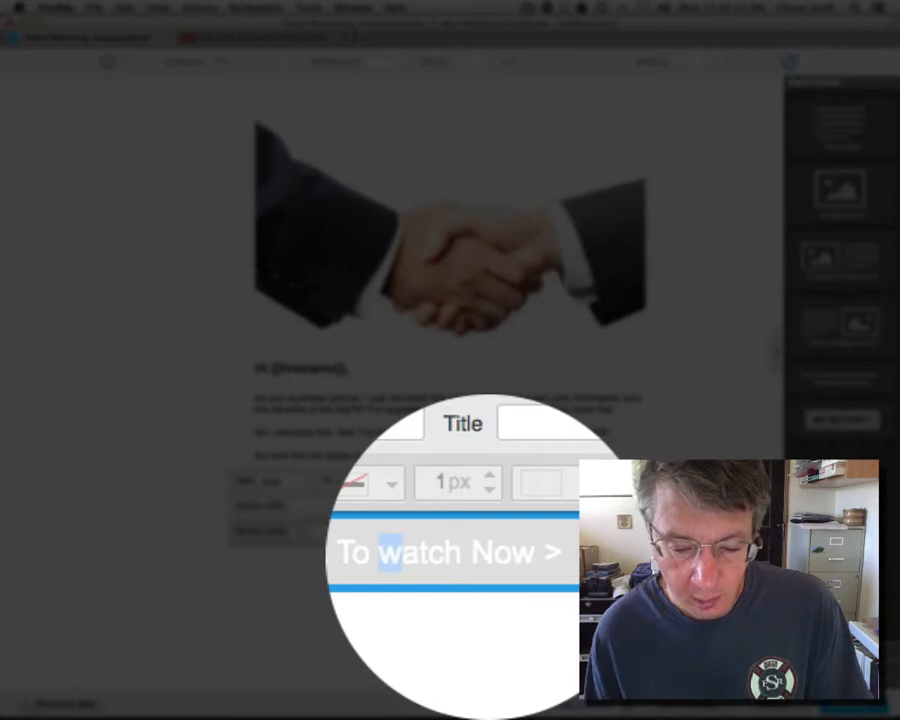
{"action": "type", "text": "W"}
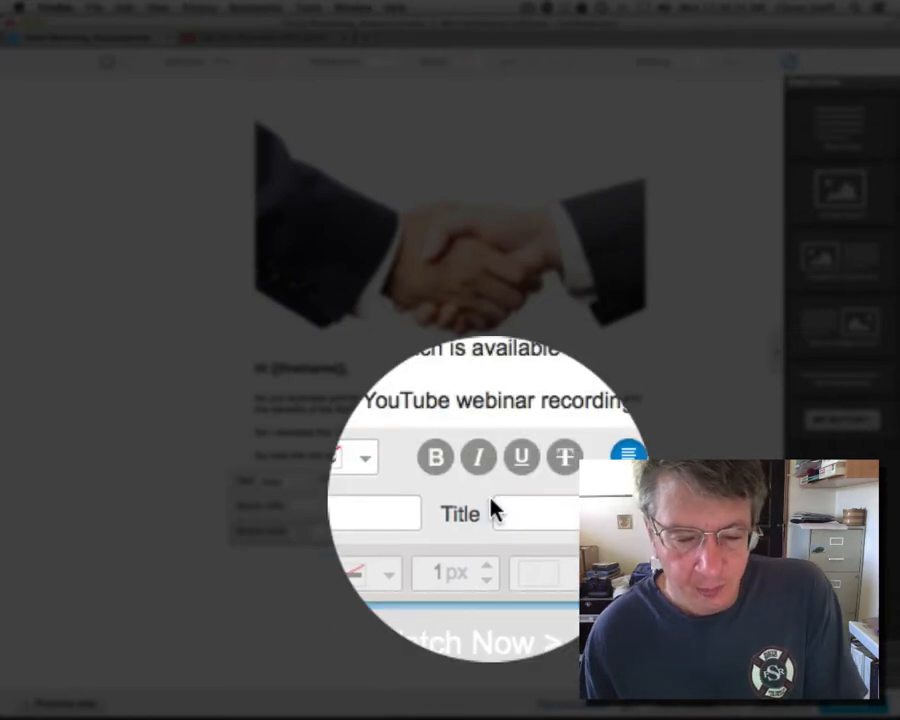
Step: Paste the copied youtu.be share link as the button's URL
{"action": "left_click", "coordinate": [303, 507]}
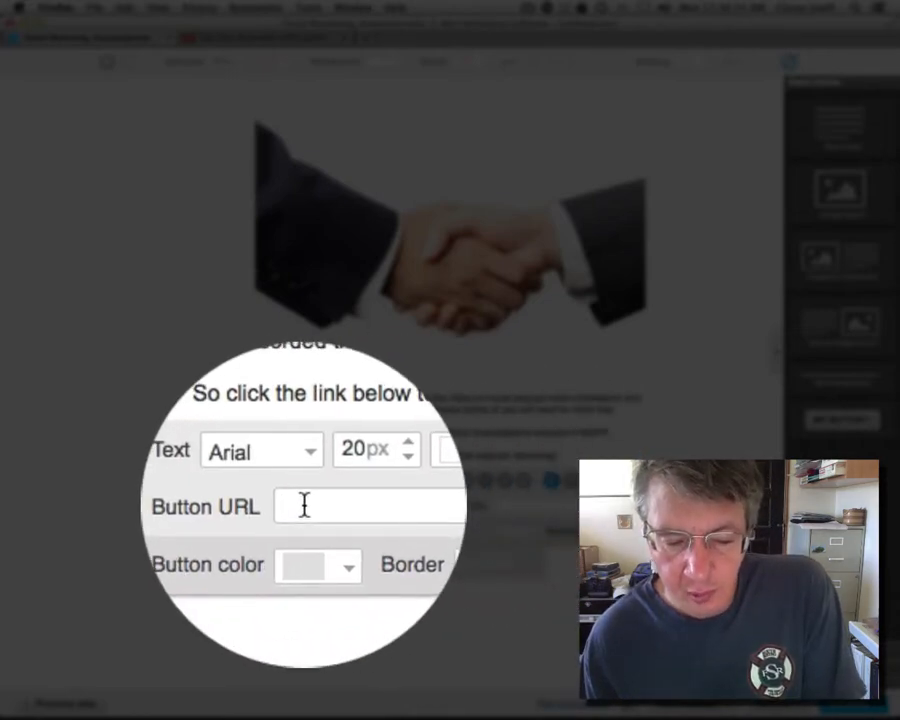
{"action": "right_click", "coordinate": [305, 507]}
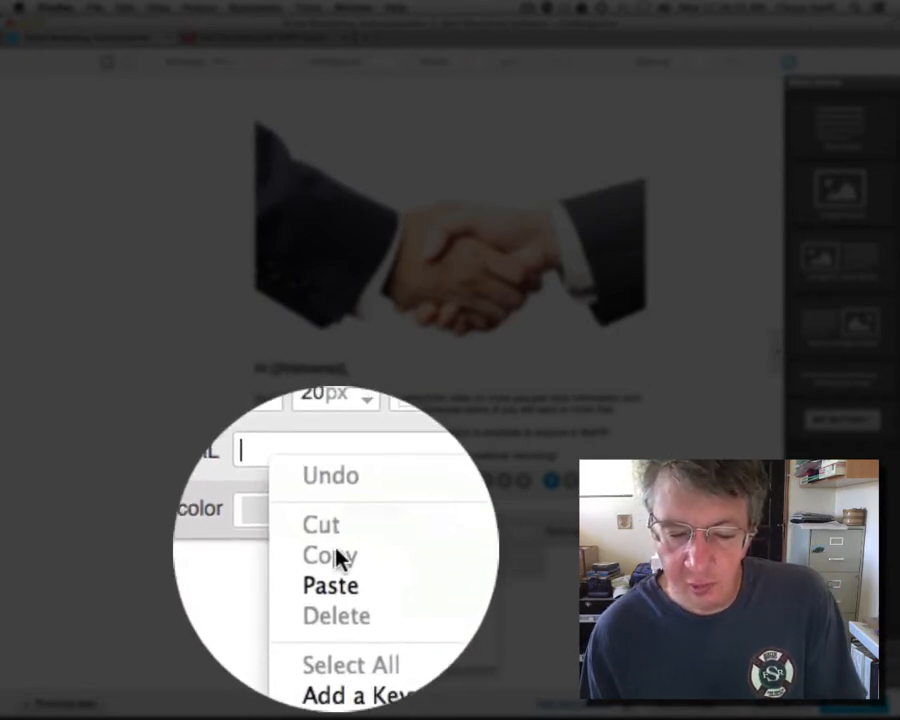
{"action": "left_click", "coordinate": [336, 580]}
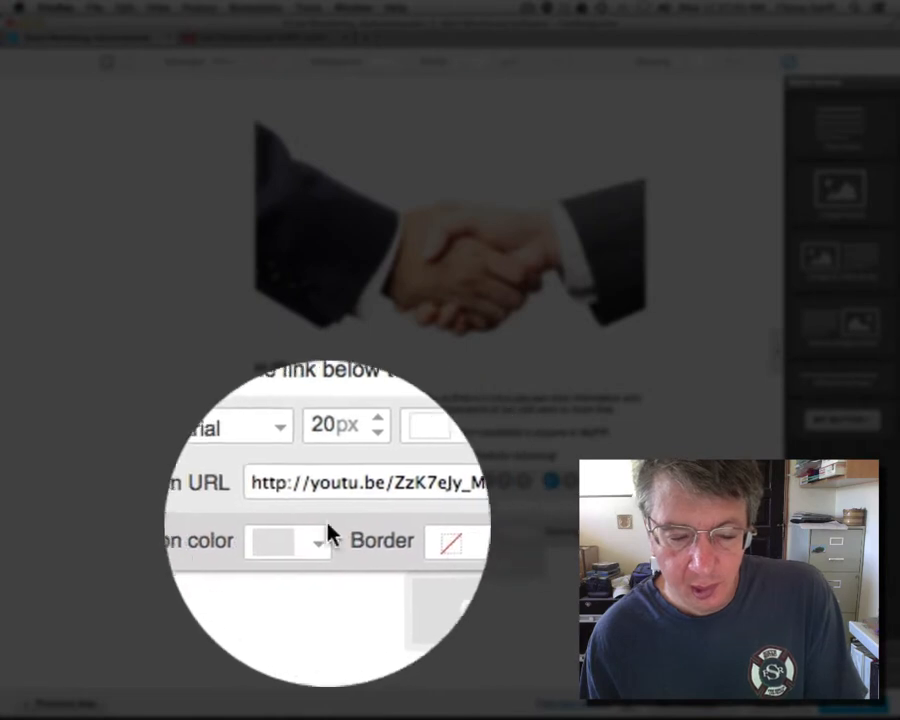
{"action": "left_click", "coordinate": [611, 545]}
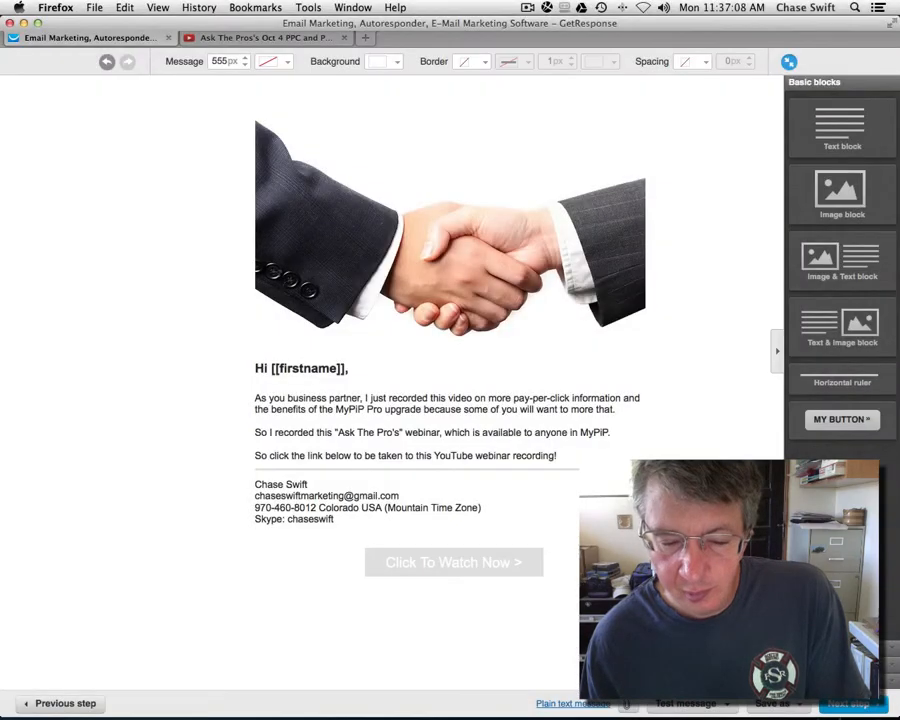
Step: Set the Click To Watch Now button colour to dark red
{"action": "mouse_move", "coordinate": [508, 568]}
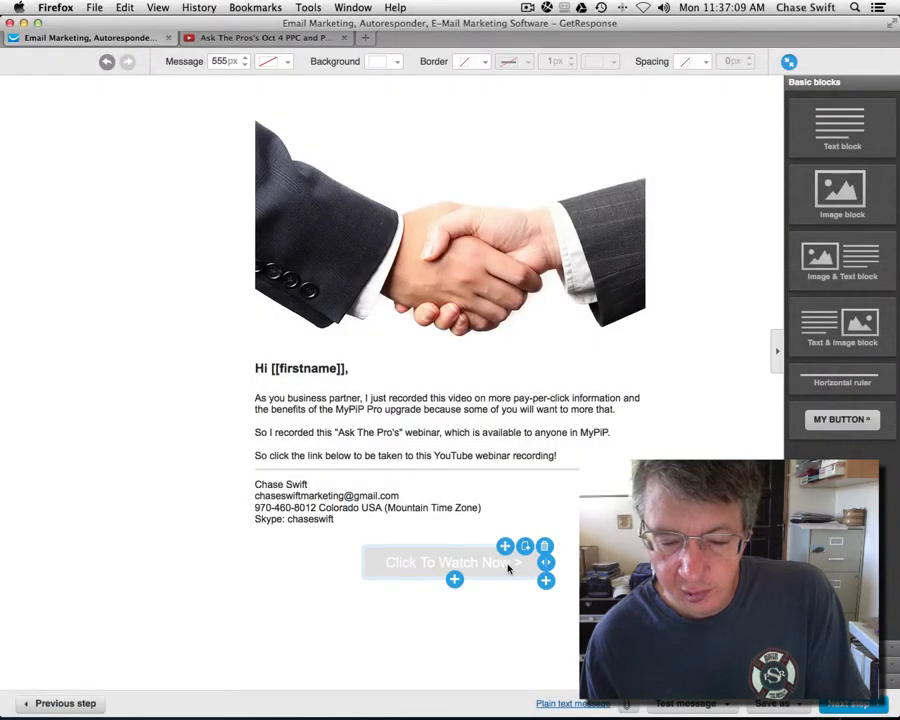
{"action": "left_click", "coordinate": [447, 561]}
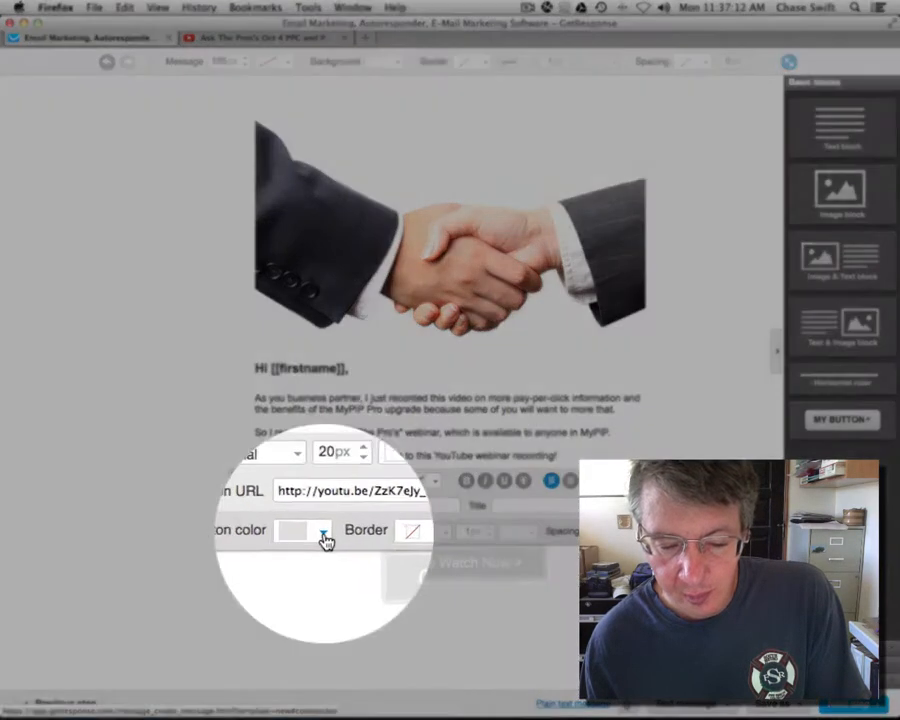
{"action": "left_click", "coordinate": [325, 540]}
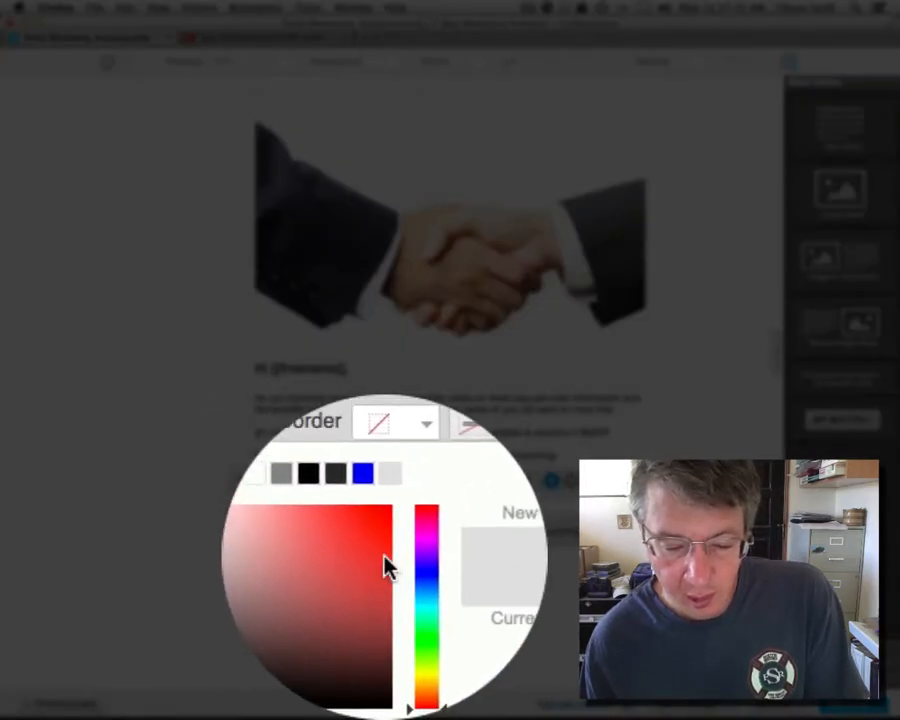
{"action": "left_click", "coordinate": [388, 562]}
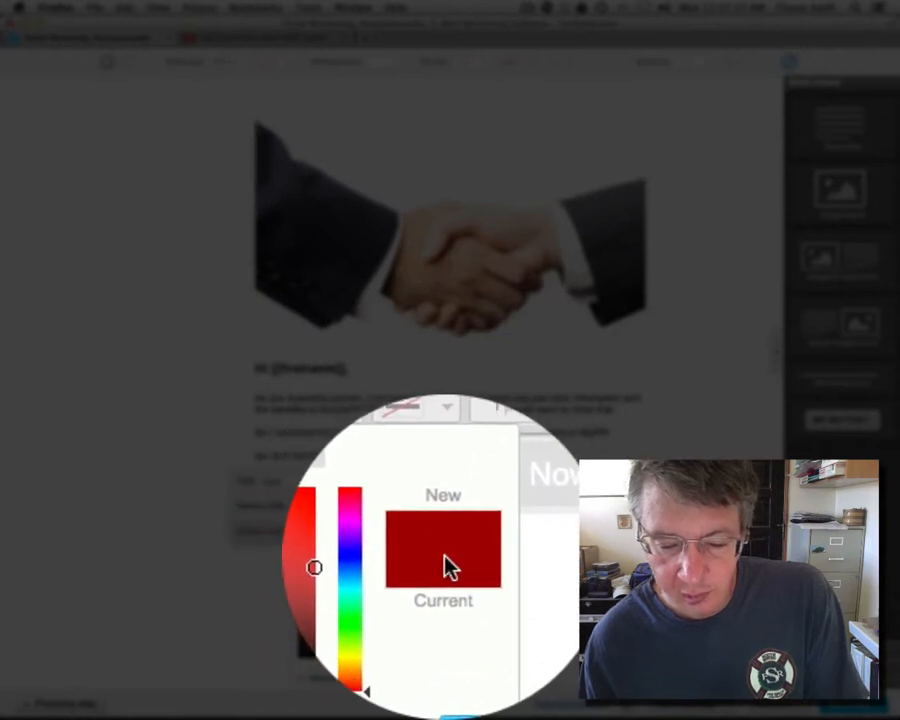
{"action": "left_click", "coordinate": [454, 627]}
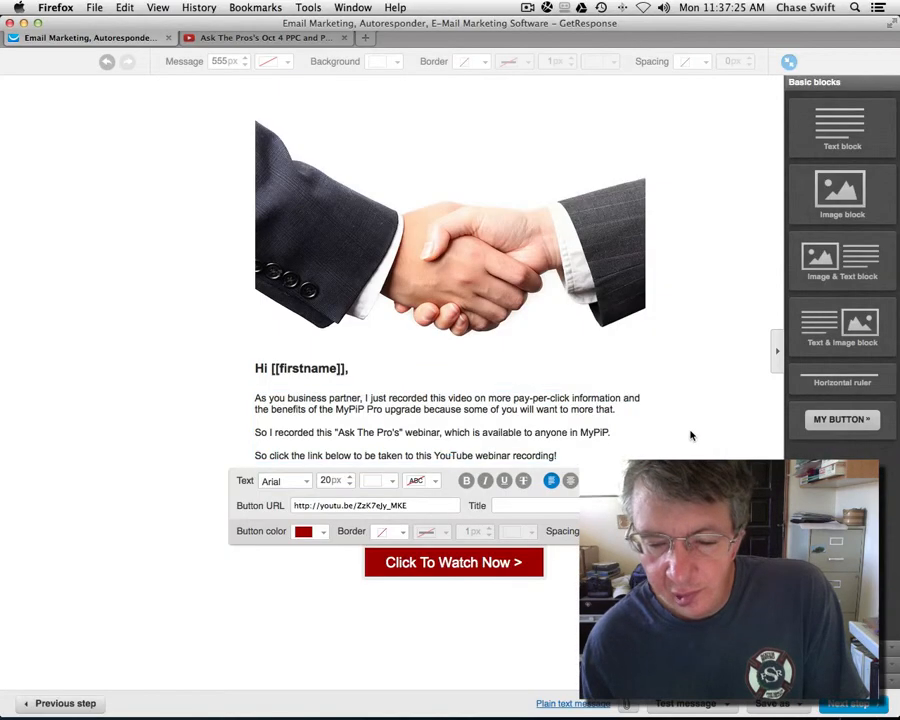
{"action": "left_click", "coordinate": [691, 434]}
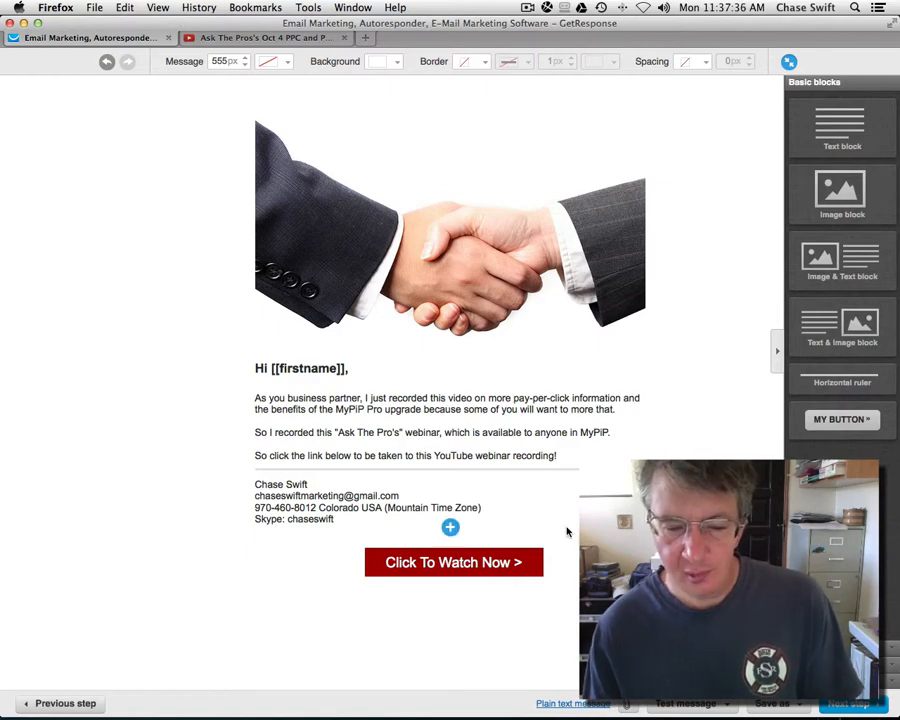
{"action": "left_click", "coordinate": [456, 563]}
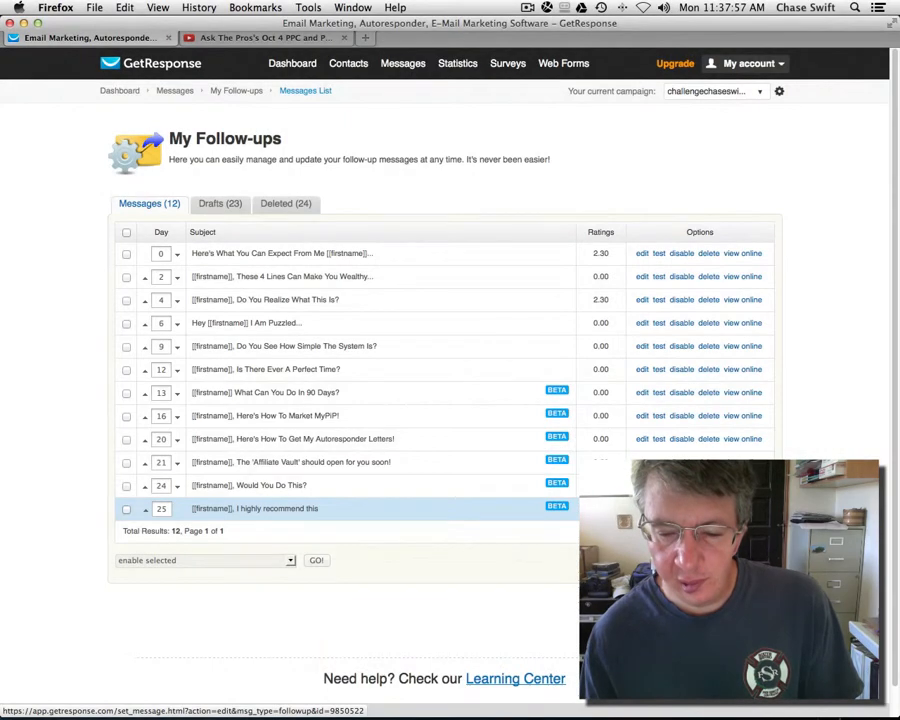
Step: Open the day 25 'I highly recommend this' follow-up for editing from My Follow-ups
{"action": "left_click", "coordinate": [640, 508]}
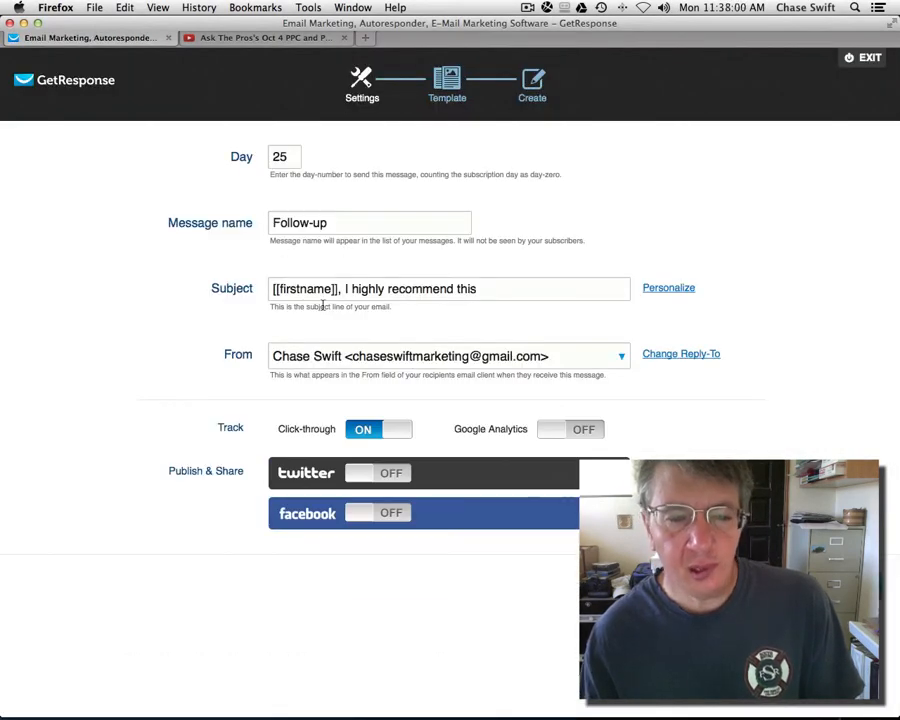
Step: Change the subject to '[[firstname]], I Highly Recommend Watching This!' and continue to the design
{"action": "left_click", "coordinate": [352, 289]}
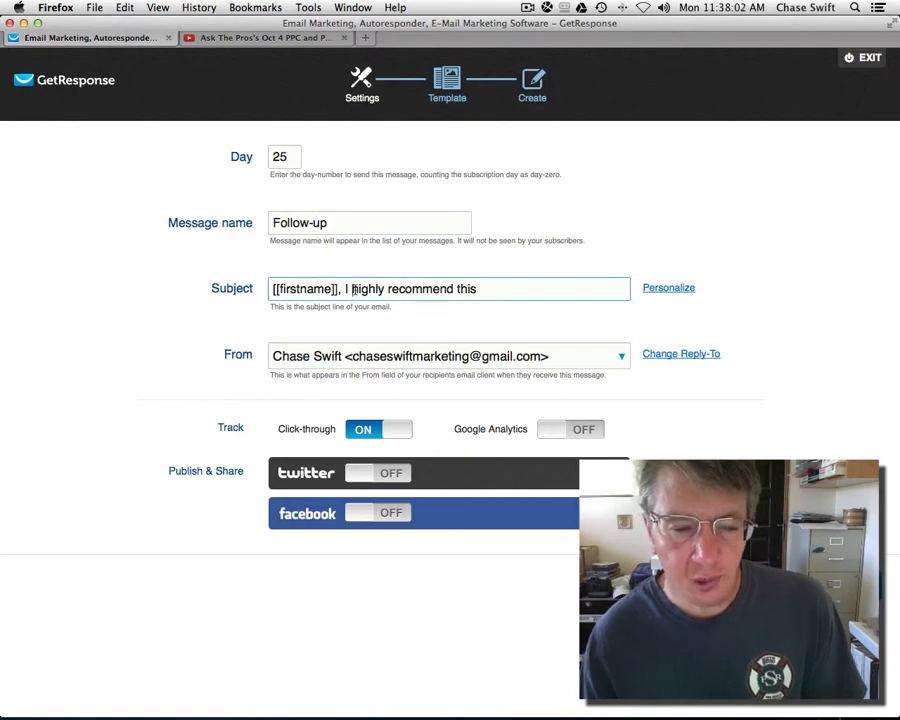
{"action": "type", "text": "H"}
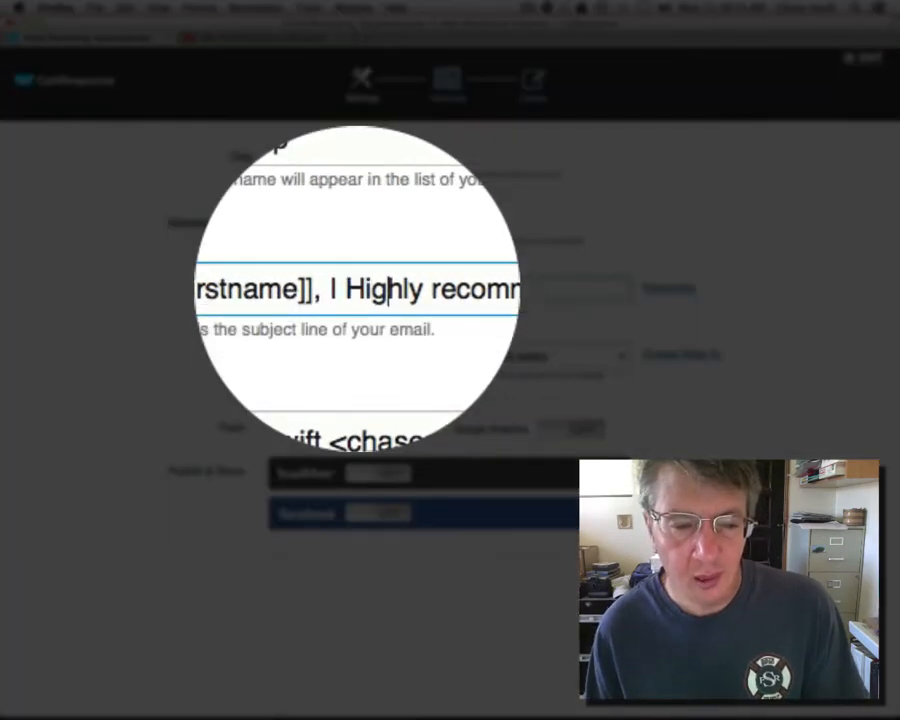
{"action": "key", "text": "Right"}
{"action": "key", "text": "shift+Right"}
{"action": "type", "text": "R"}
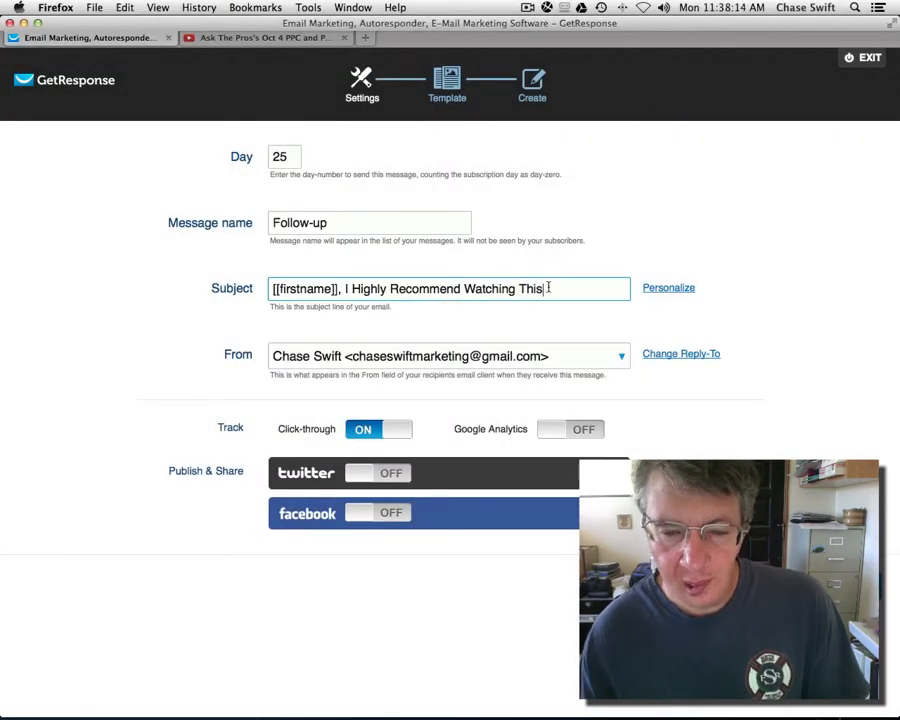
{"action": "type", "text": "!"}
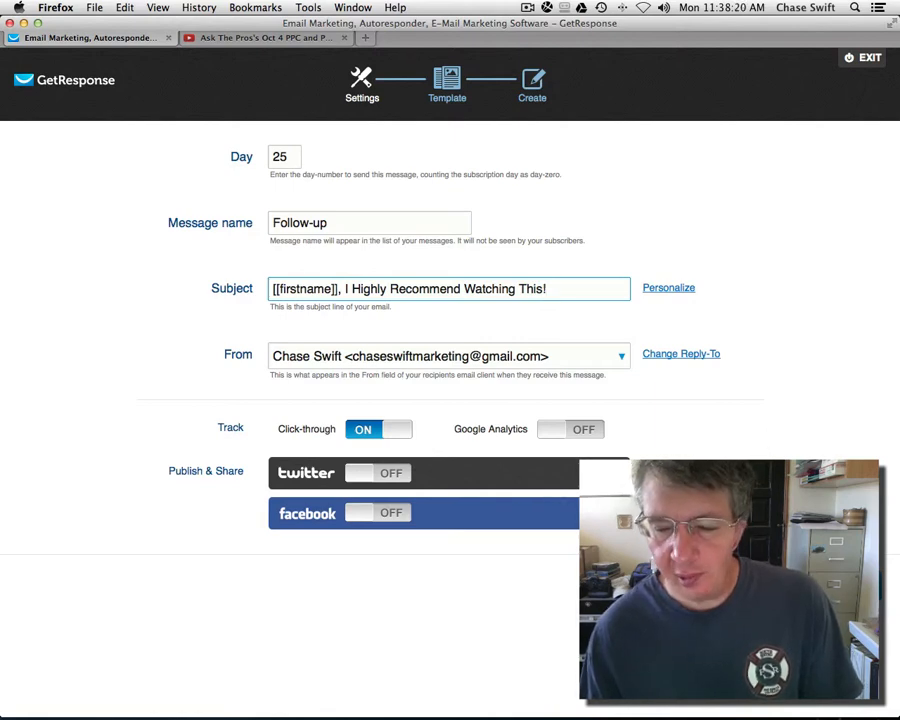
{"action": "left_click", "coordinate": [716, 586]}
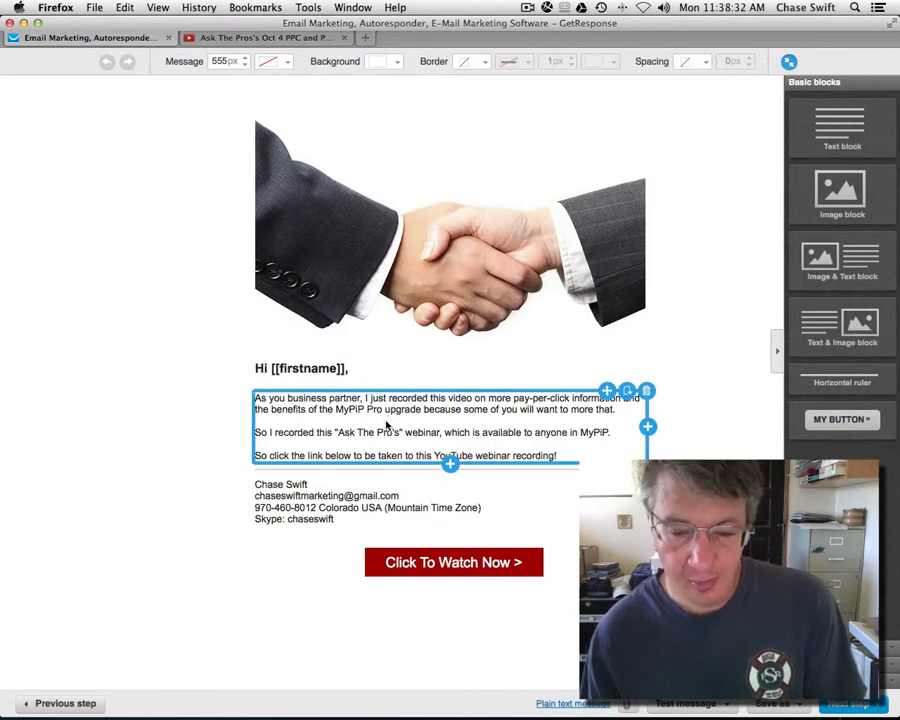
Step: Save the finished email and tick the day 25 message in My Follow-ups
{"action": "left_click", "coordinate": [852, 704]}
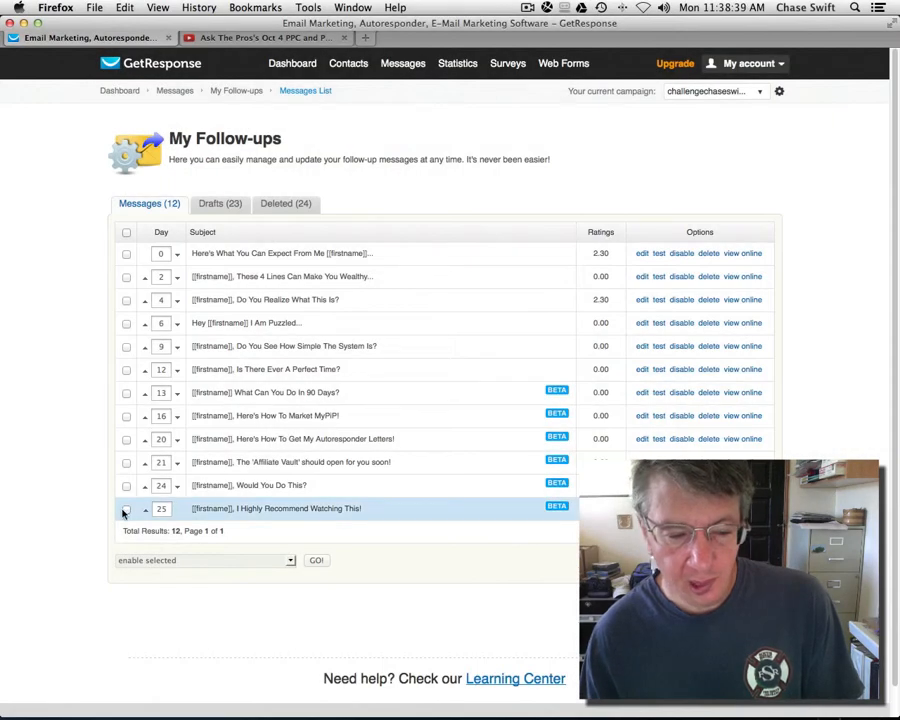
{"action": "left_click", "coordinate": [126, 510]}
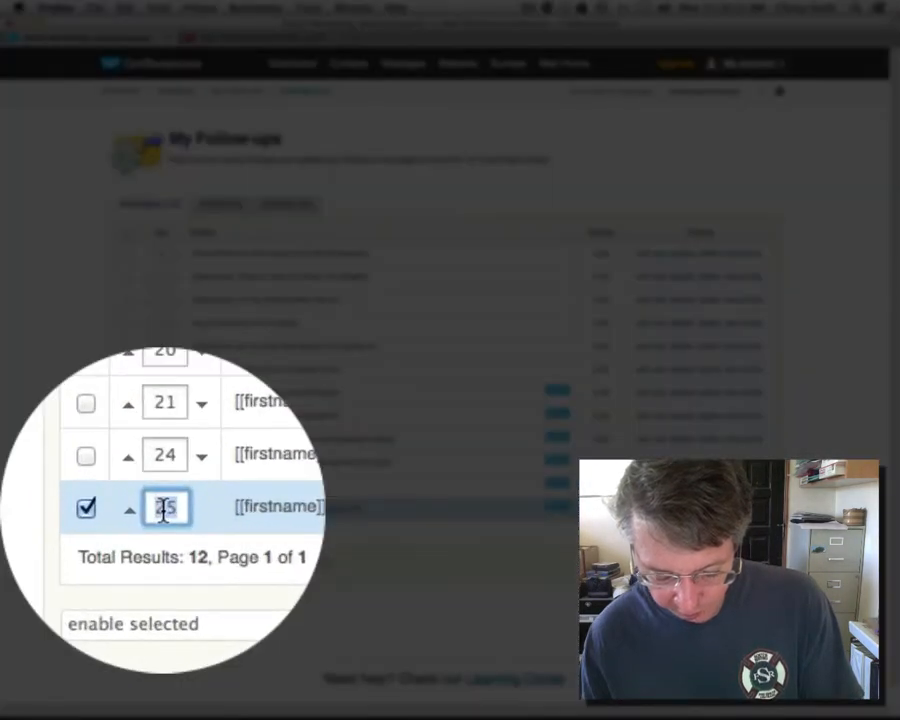
Step: Move the 'I Highly Recommend Watching This!' follow-up from day 25 to day 27 via change intervals
{"action": "type", "text": "27"}
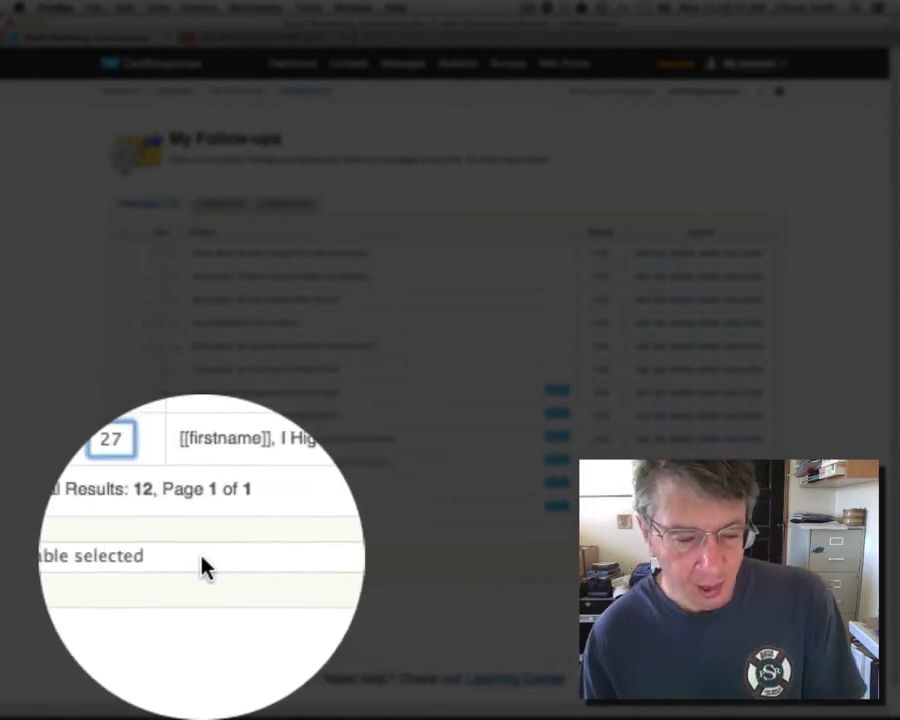
{"action": "left_click", "coordinate": [290, 560]}
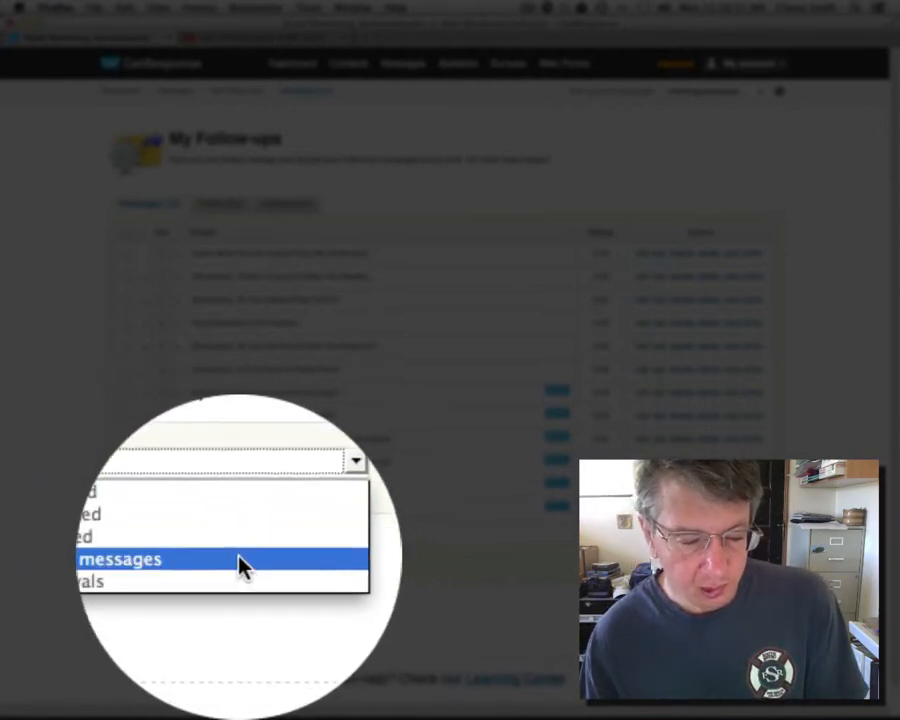
{"action": "left_click", "coordinate": [222, 565]}
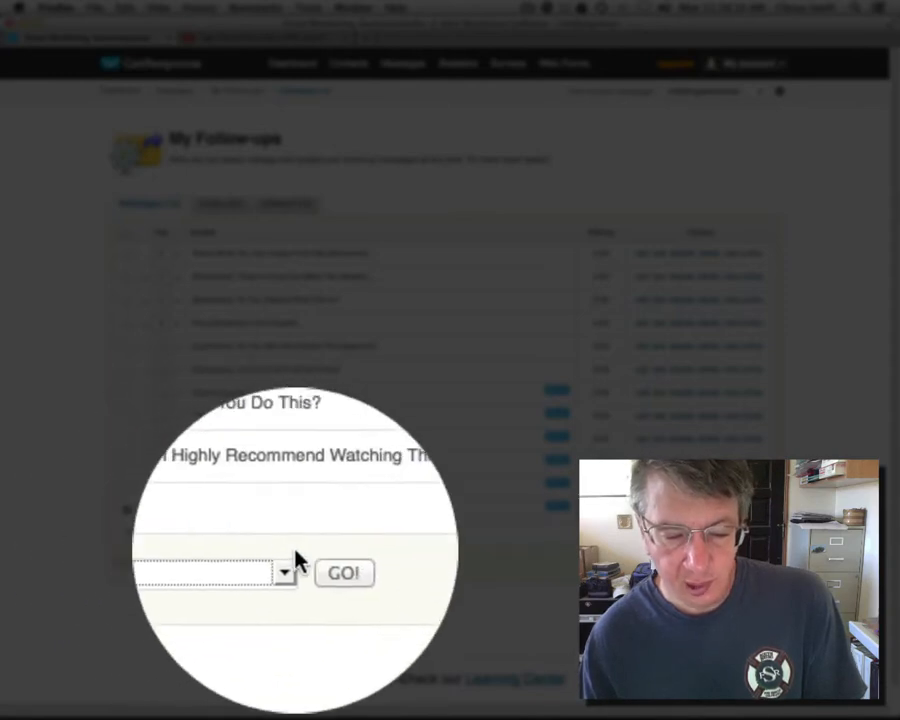
{"action": "left_click", "coordinate": [320, 560]}
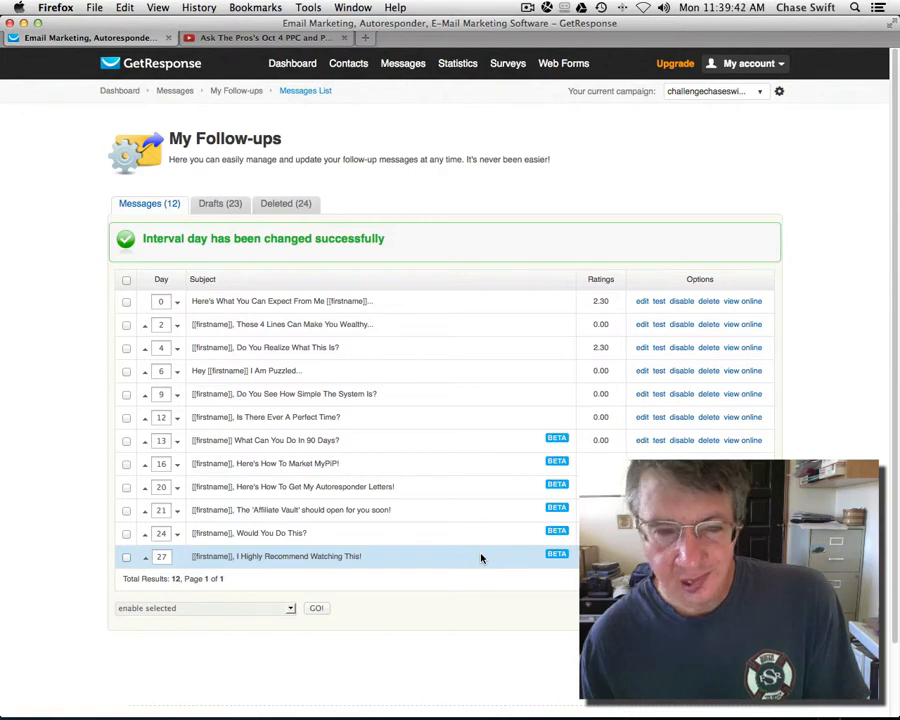
{"action": "mouse_move", "coordinate": [395, 68]}
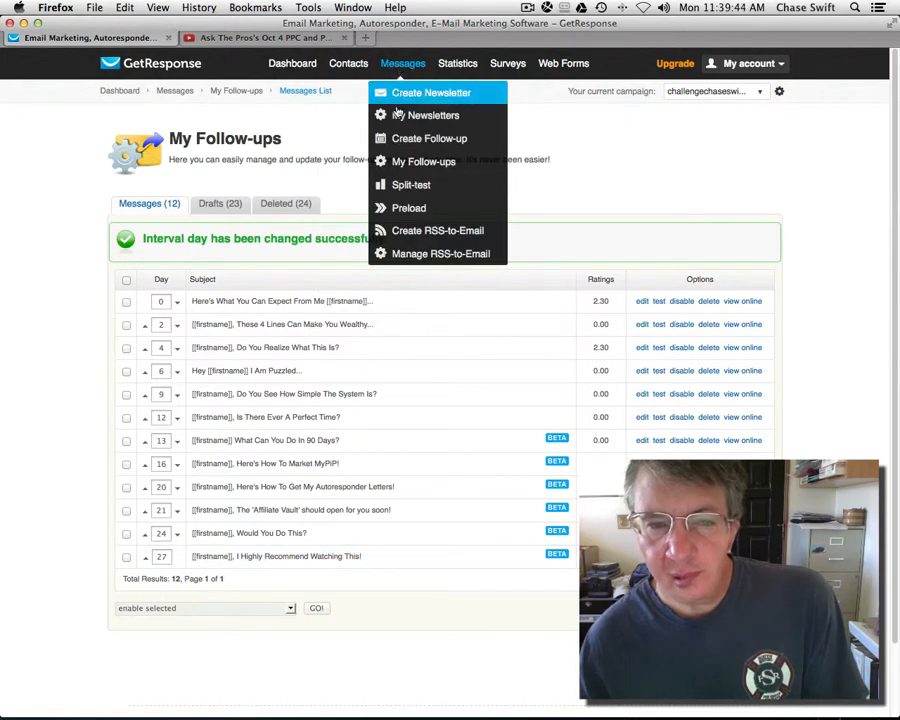